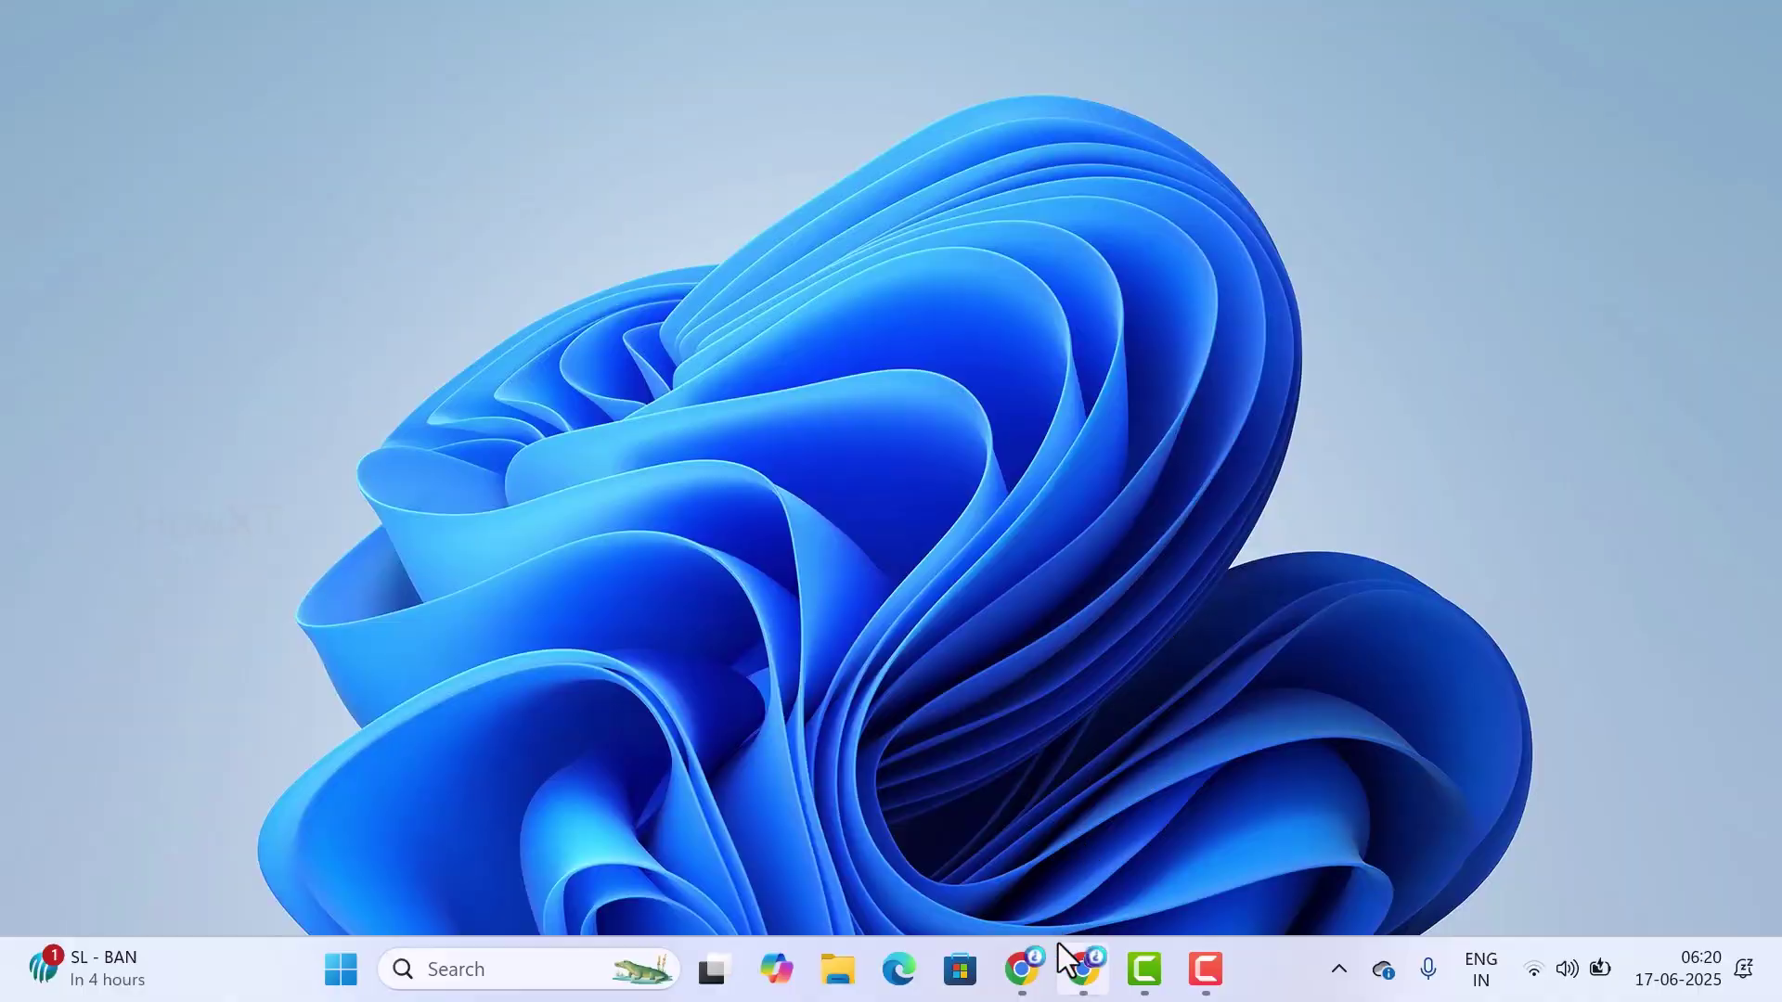
# - Restore the browser window with the Gmail inbox and scroll back to the top of the list
pyautogui.click(1077, 973)
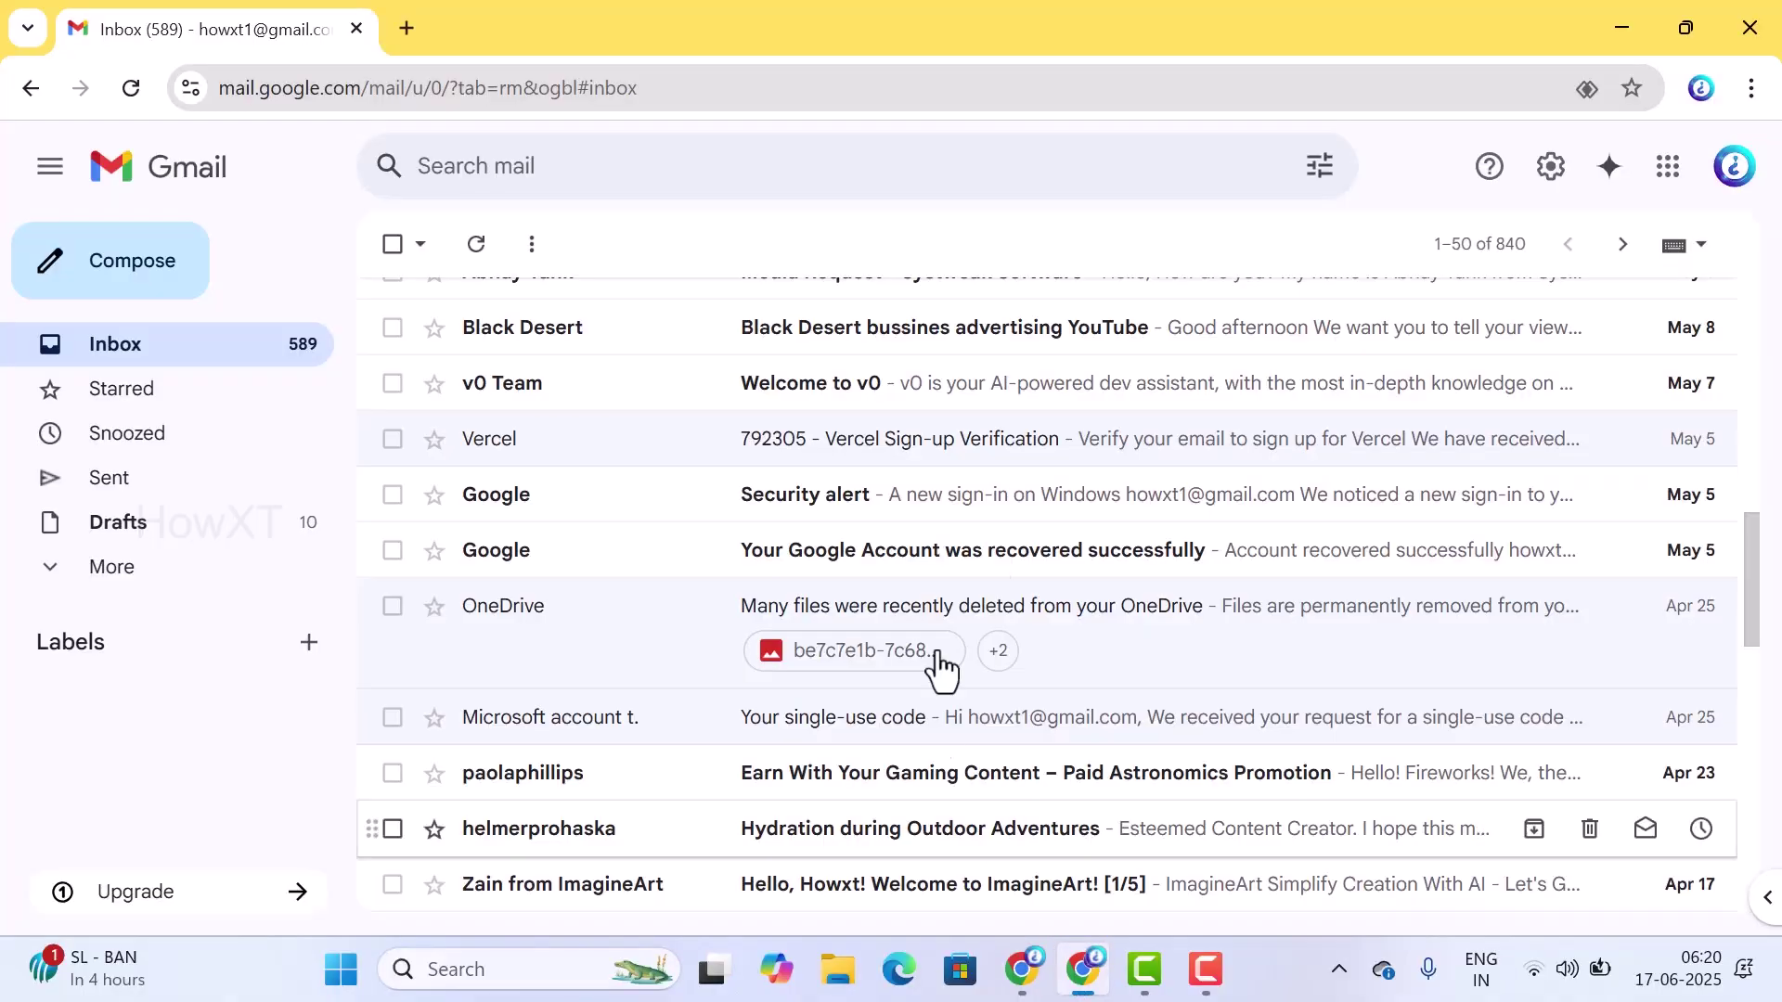
pyautogui.scroll(10, 1082, 561)
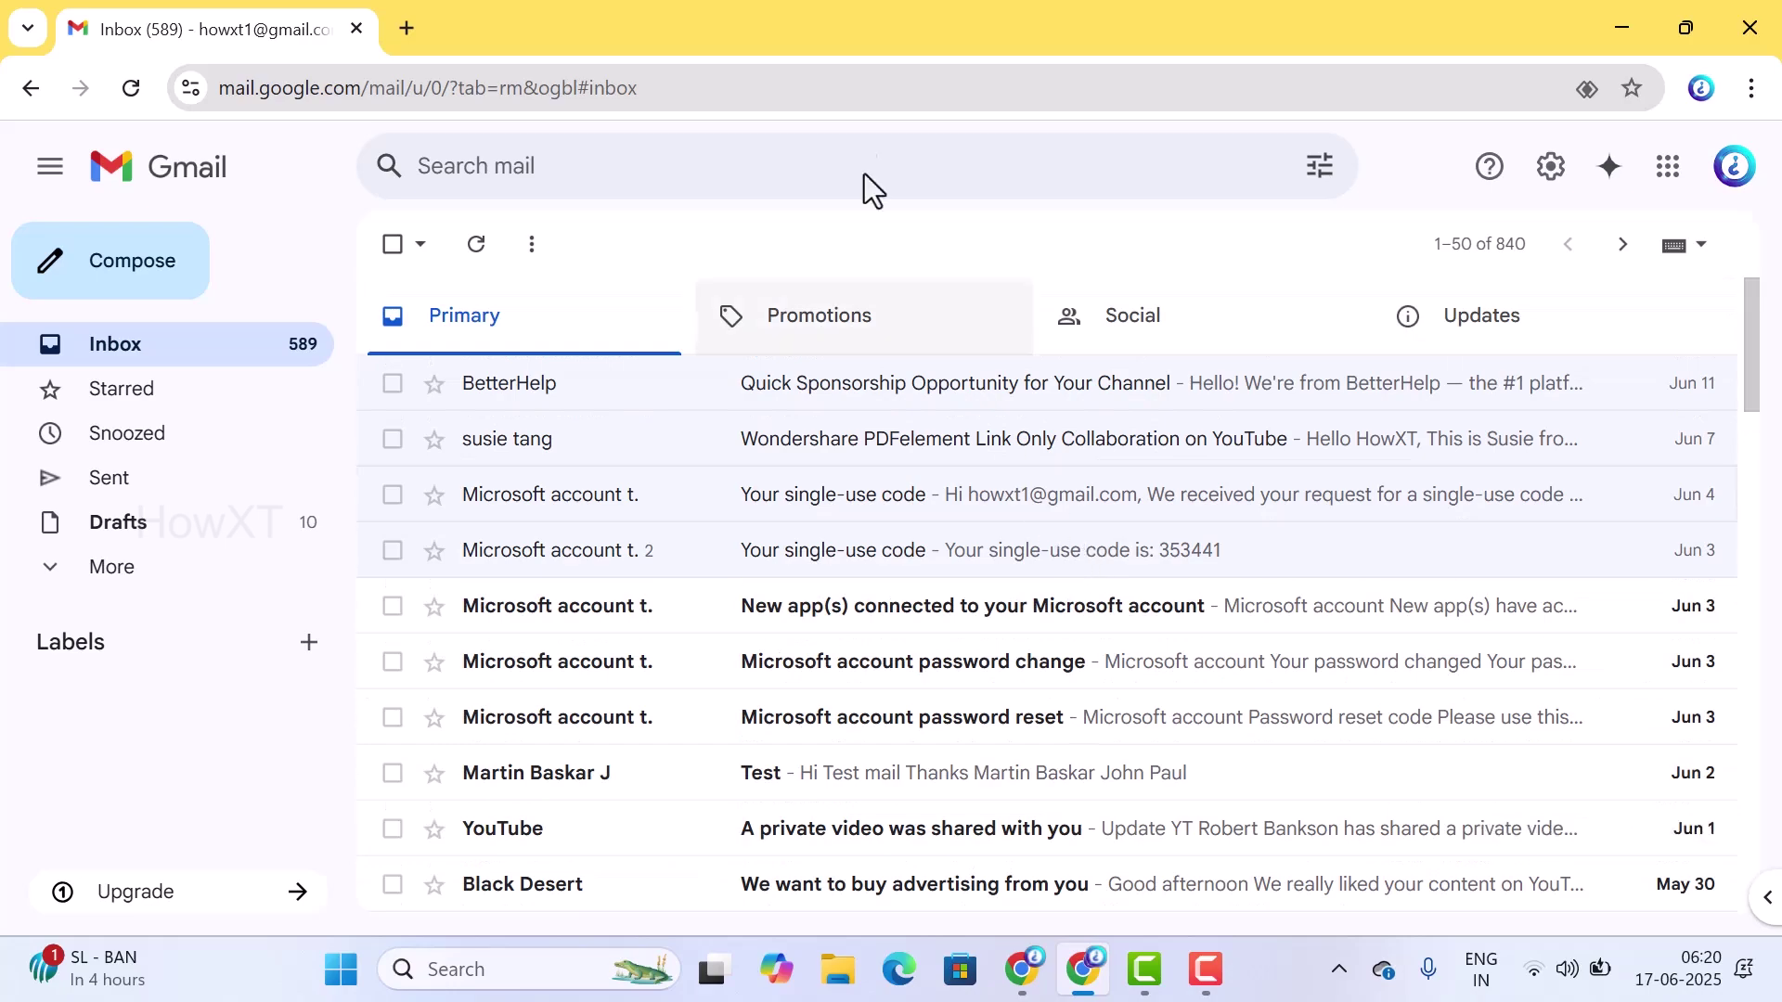
pyautogui.scroll(-10, 732, 322)
pyautogui.scroll(6, 742, 344)
pyautogui.scroll(5, 743, 344)
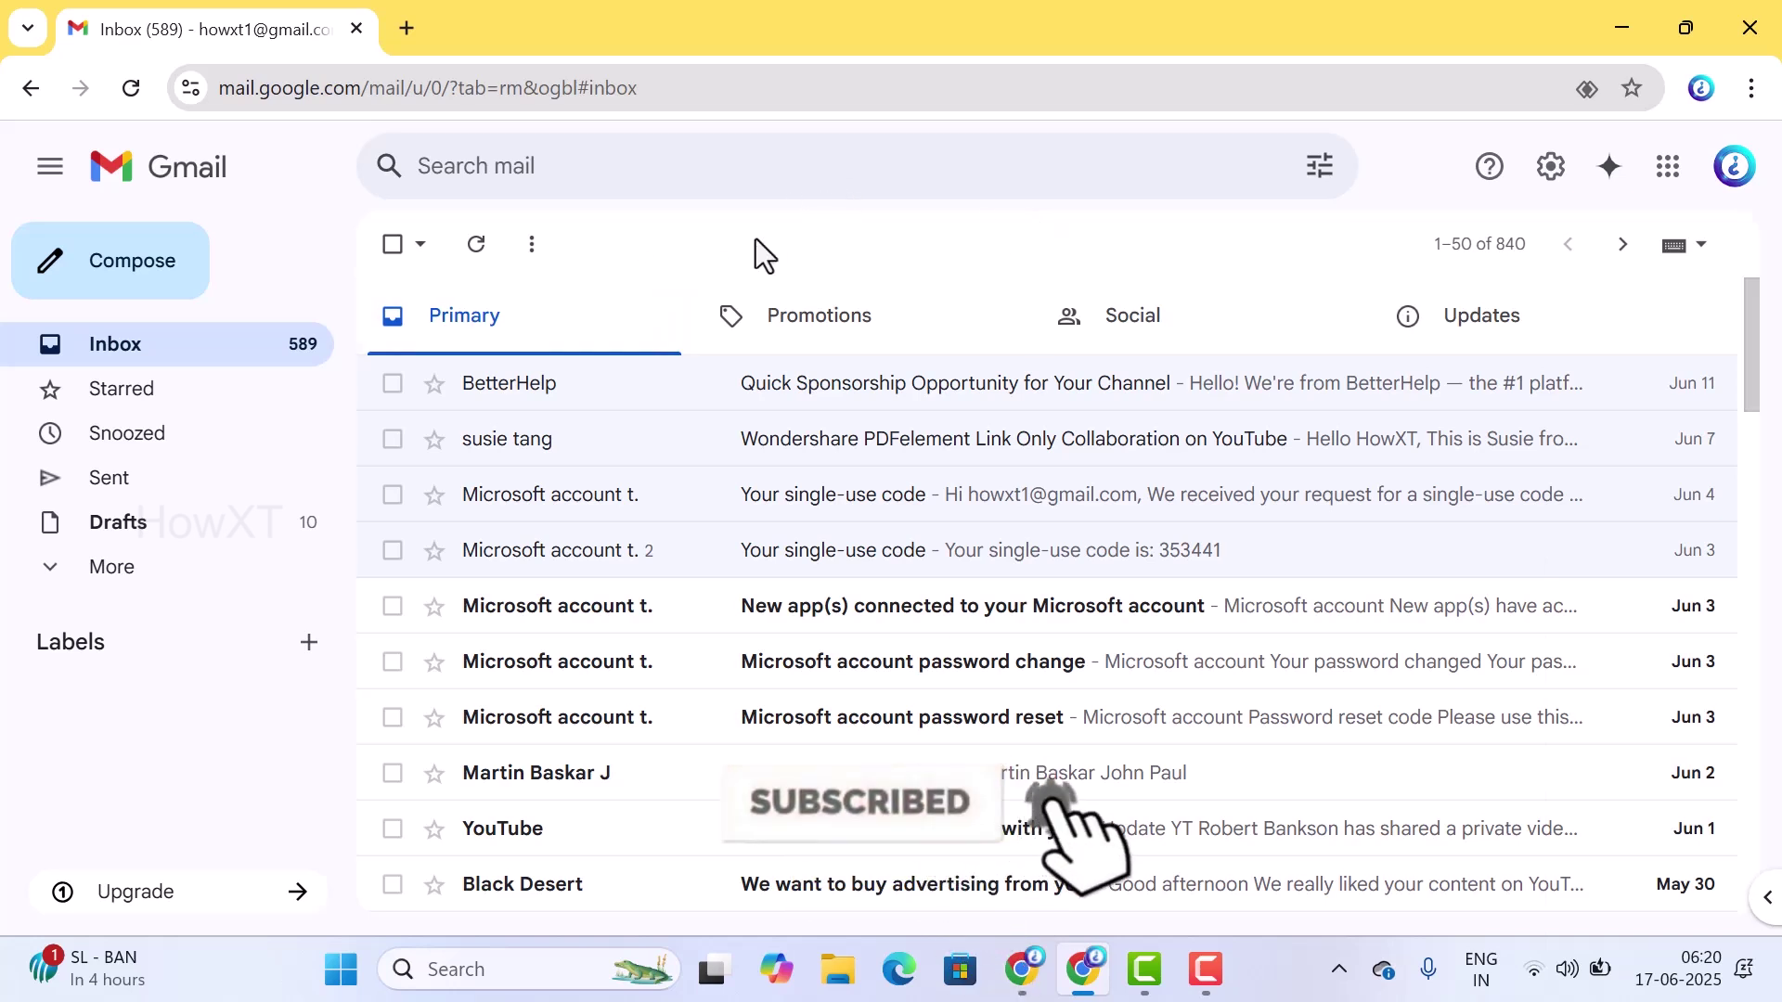
# - Open the full Gmail settings page from the gear's See all settings
pyautogui.click(1551, 176)
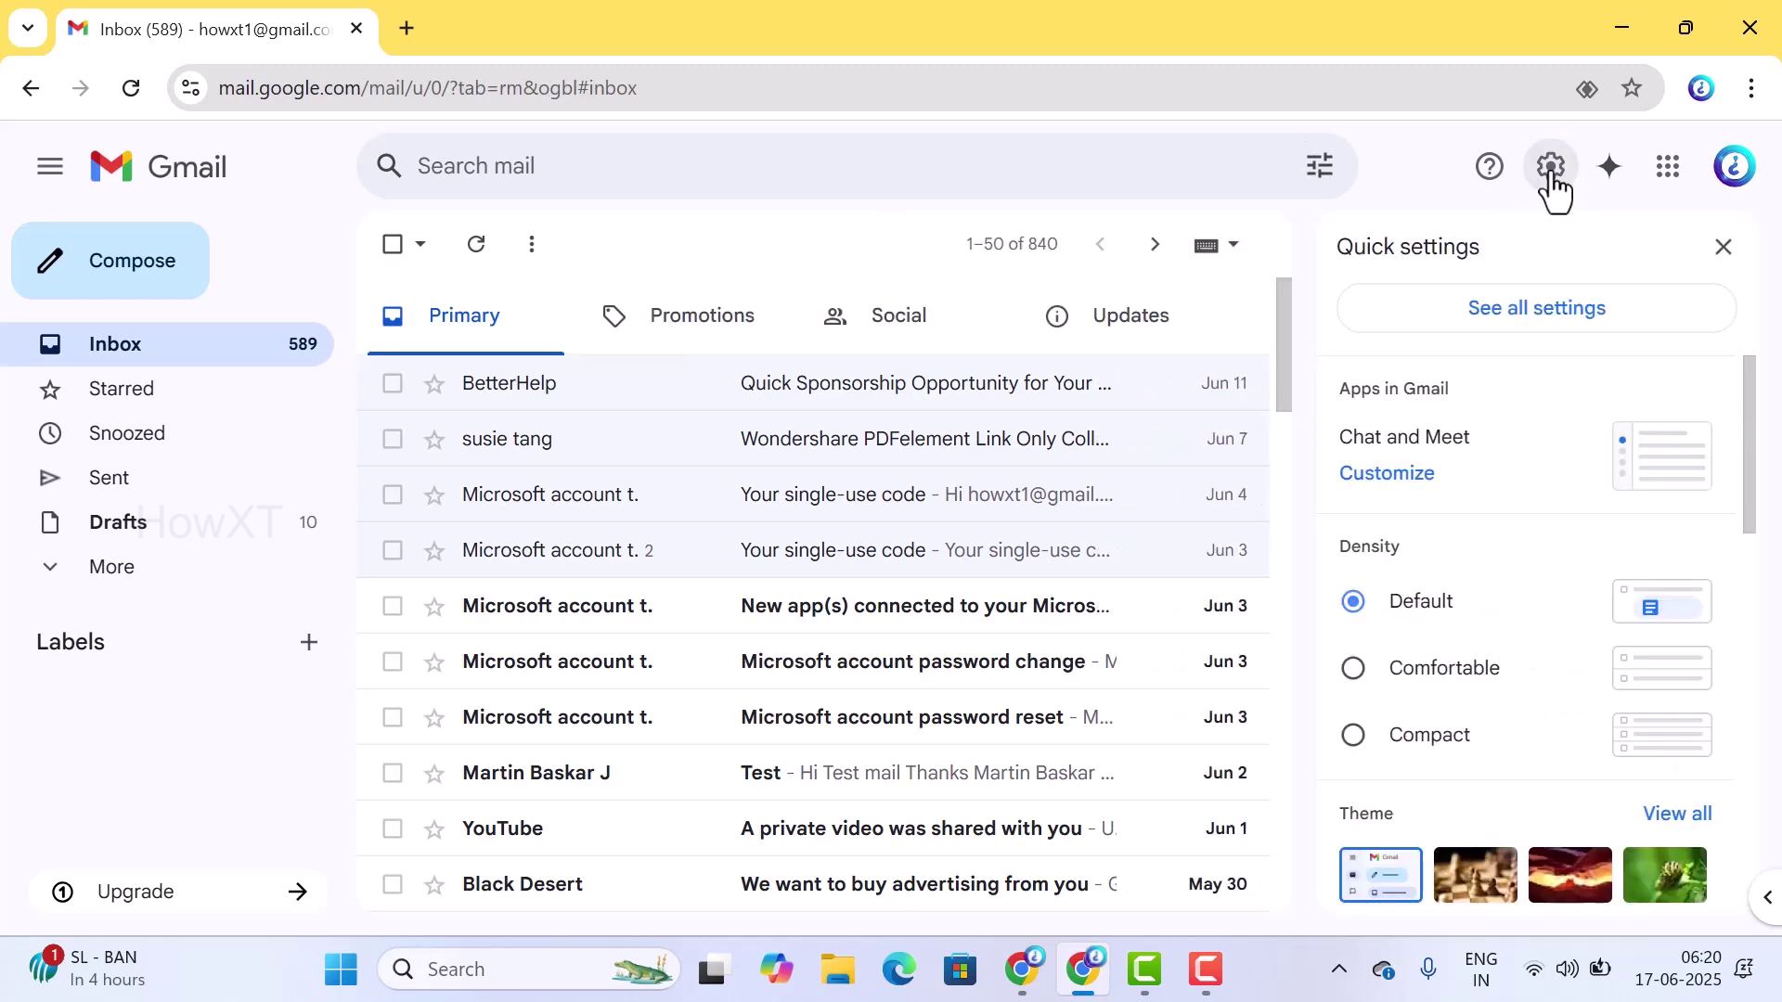
pyautogui.click(1504, 320)
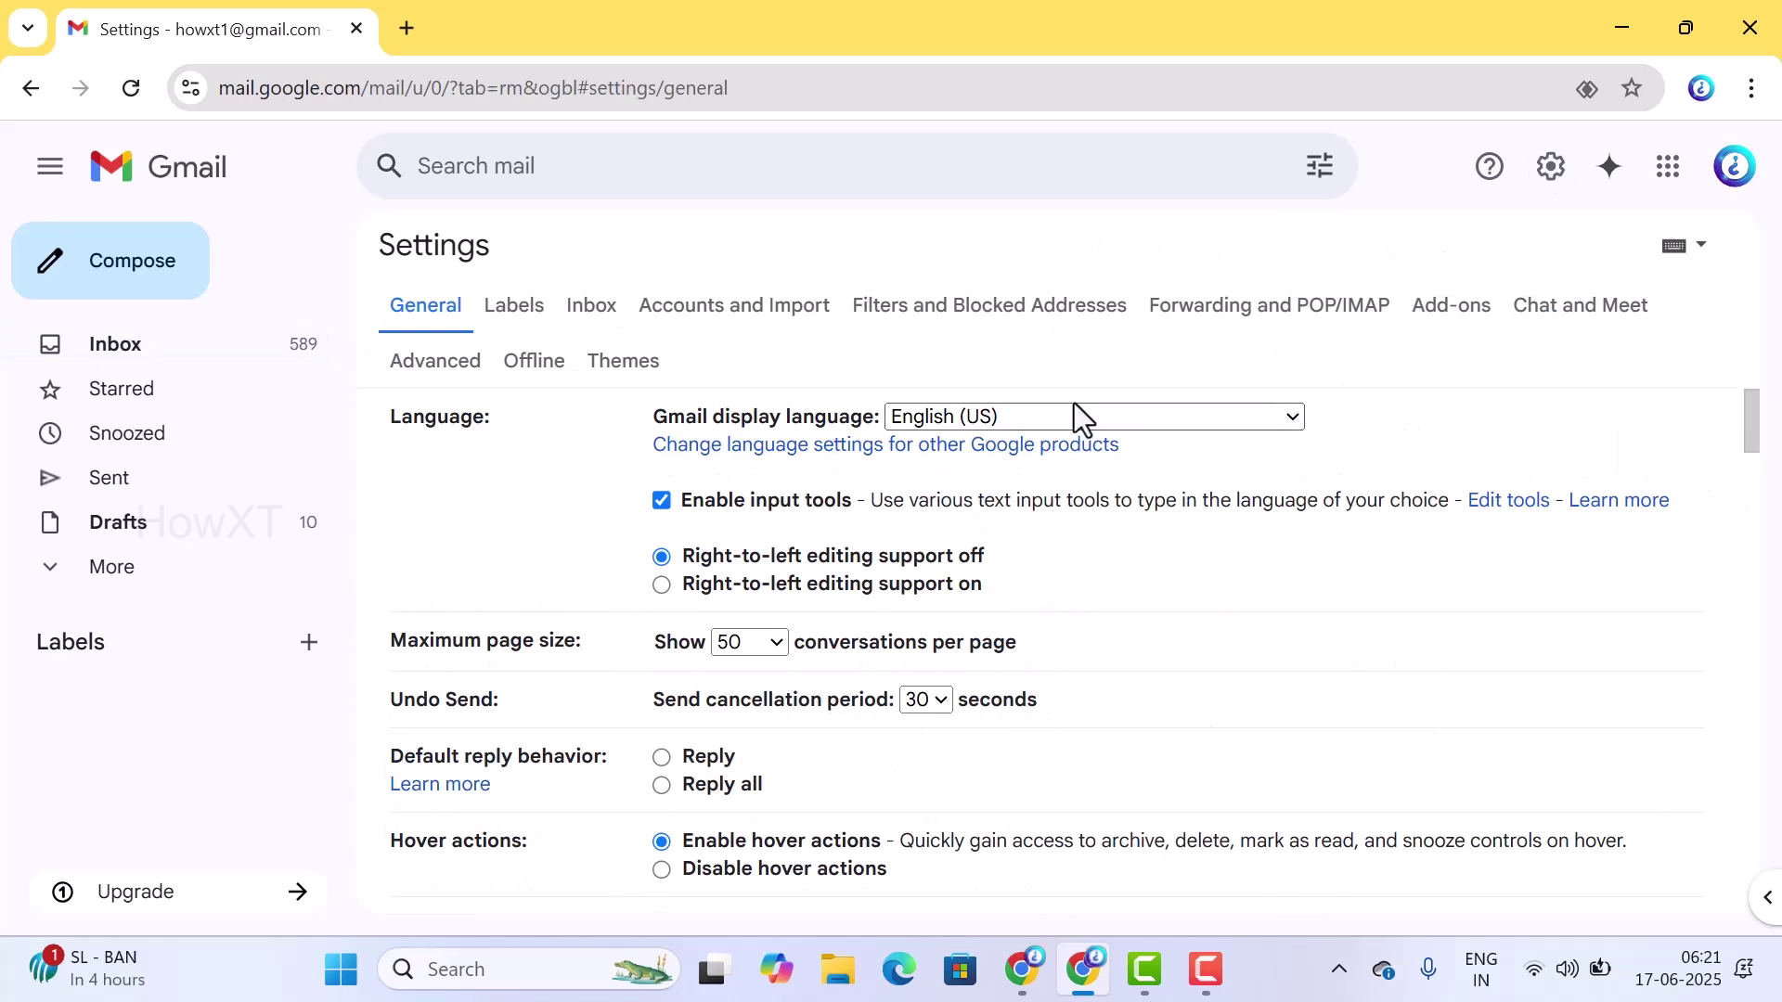
pyautogui.scroll(-3, 1075, 405)
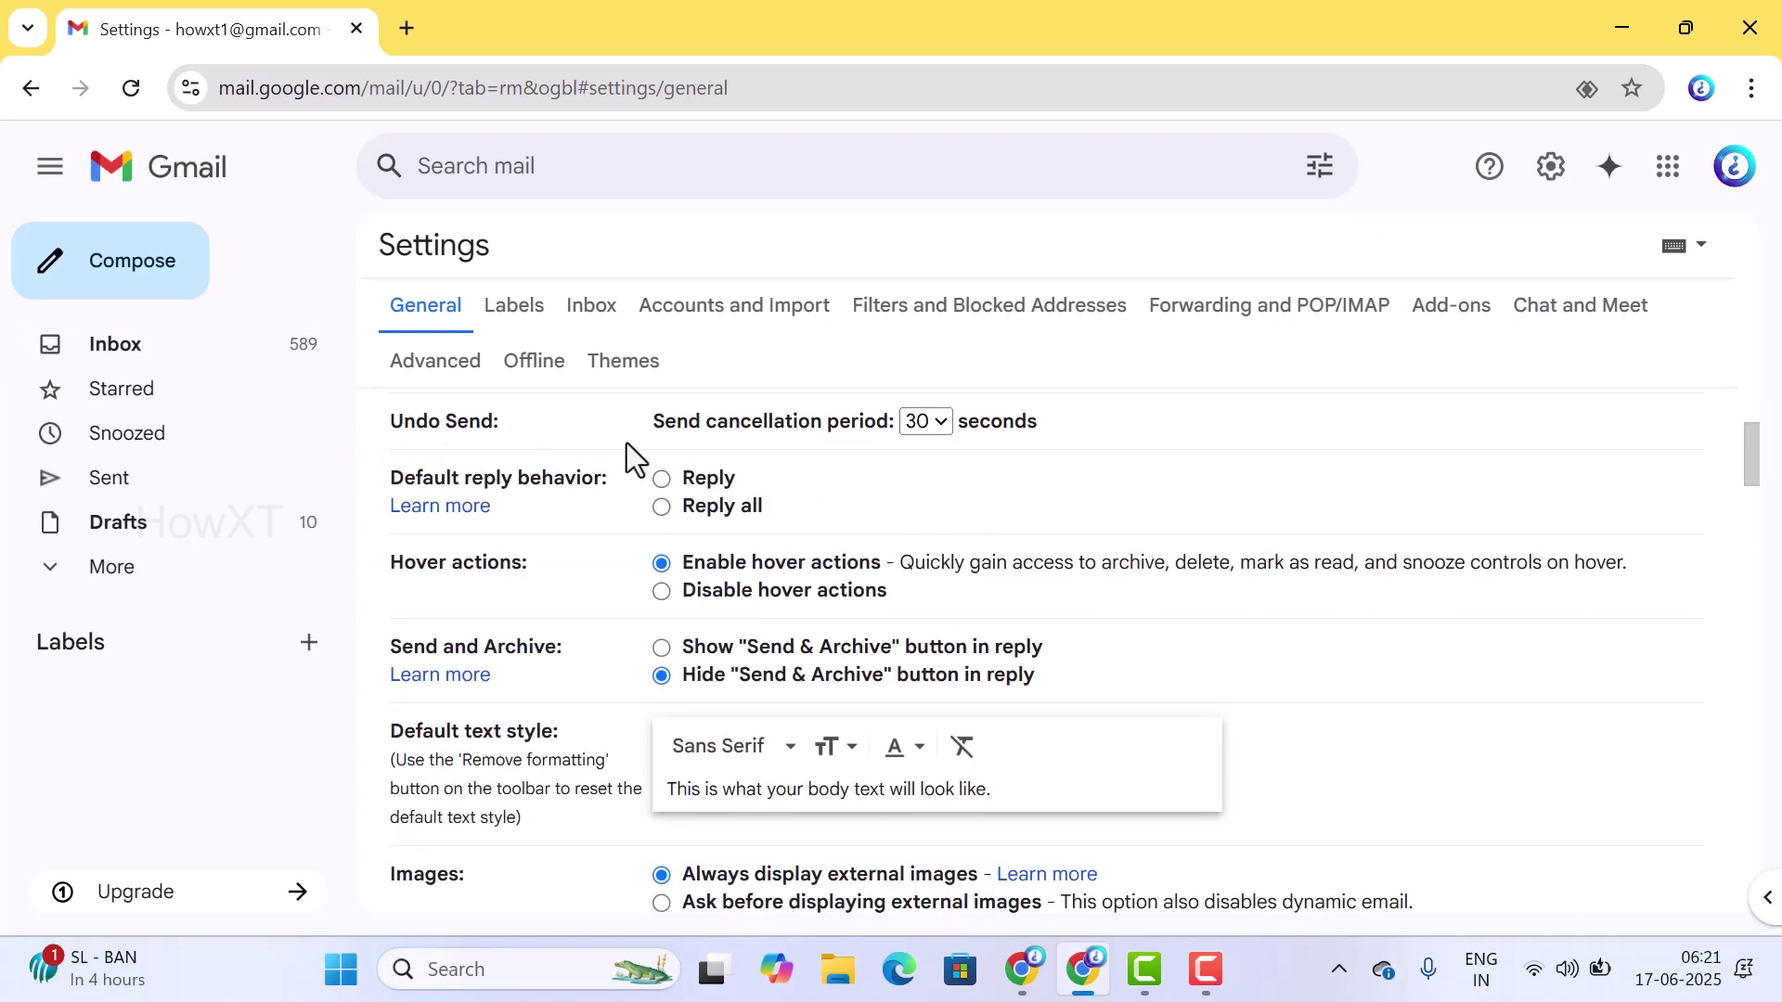
# - Leave the Undo Send cancellation period at 30 seconds
pyautogui.click(937, 425)
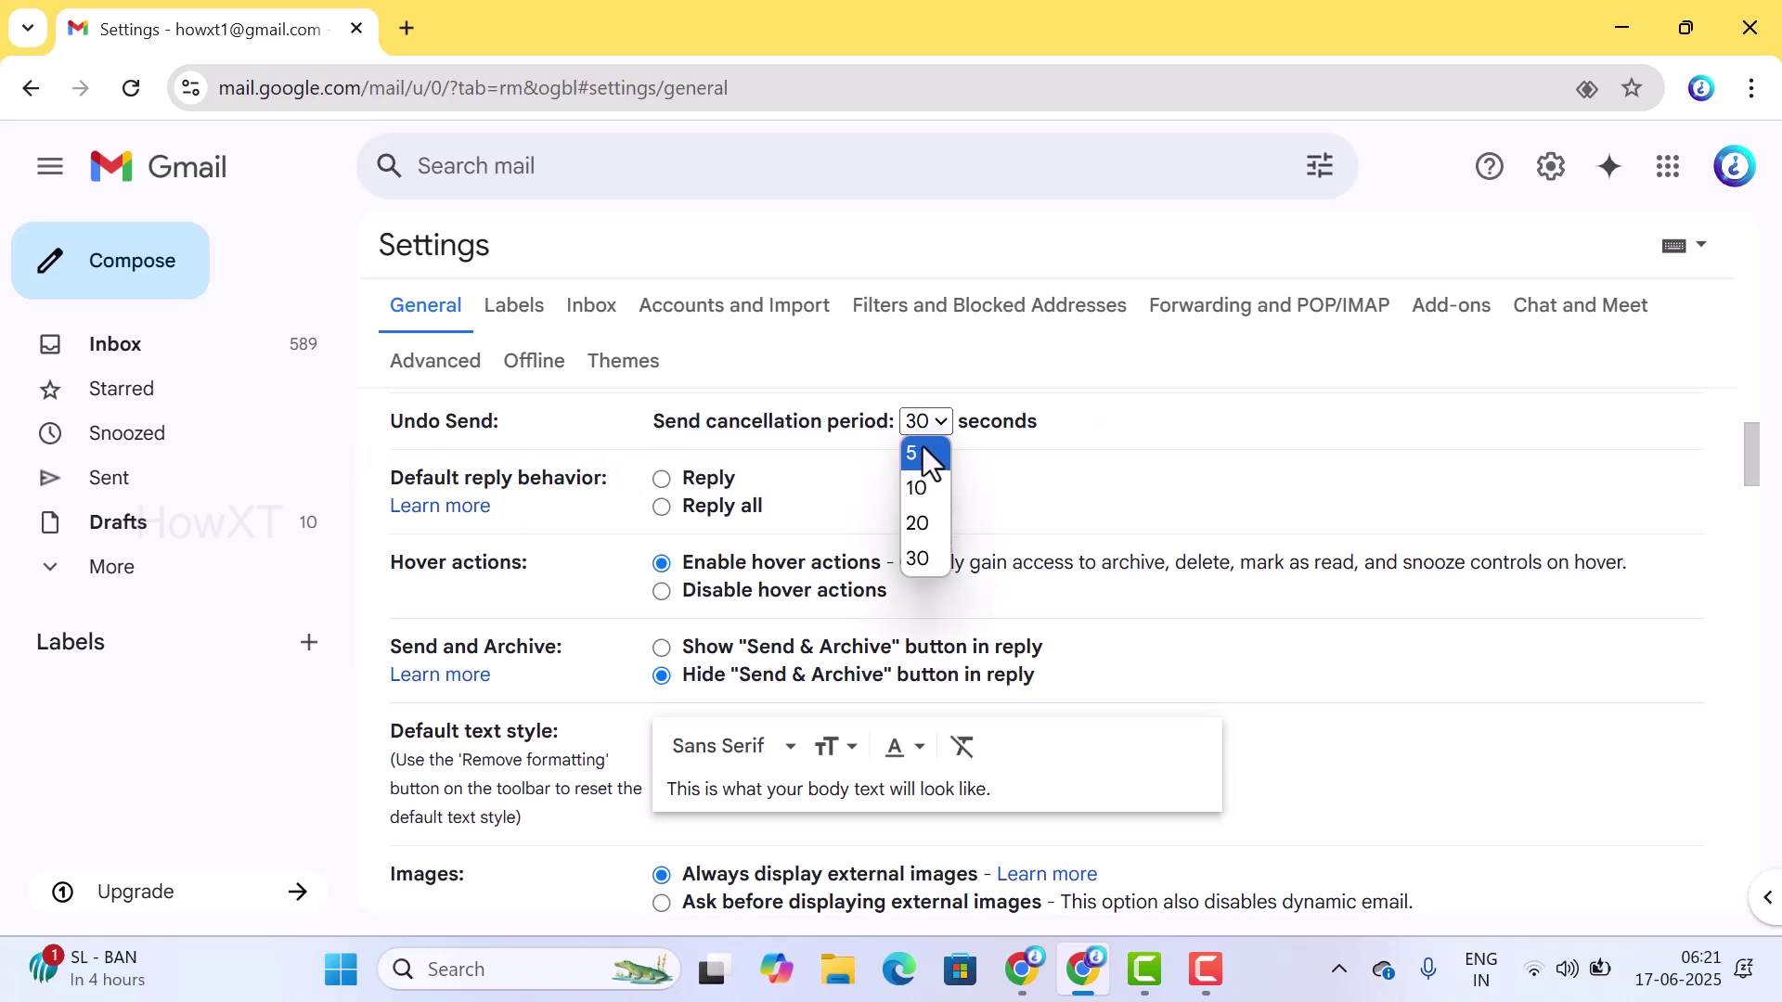
pyautogui.click(923, 562)
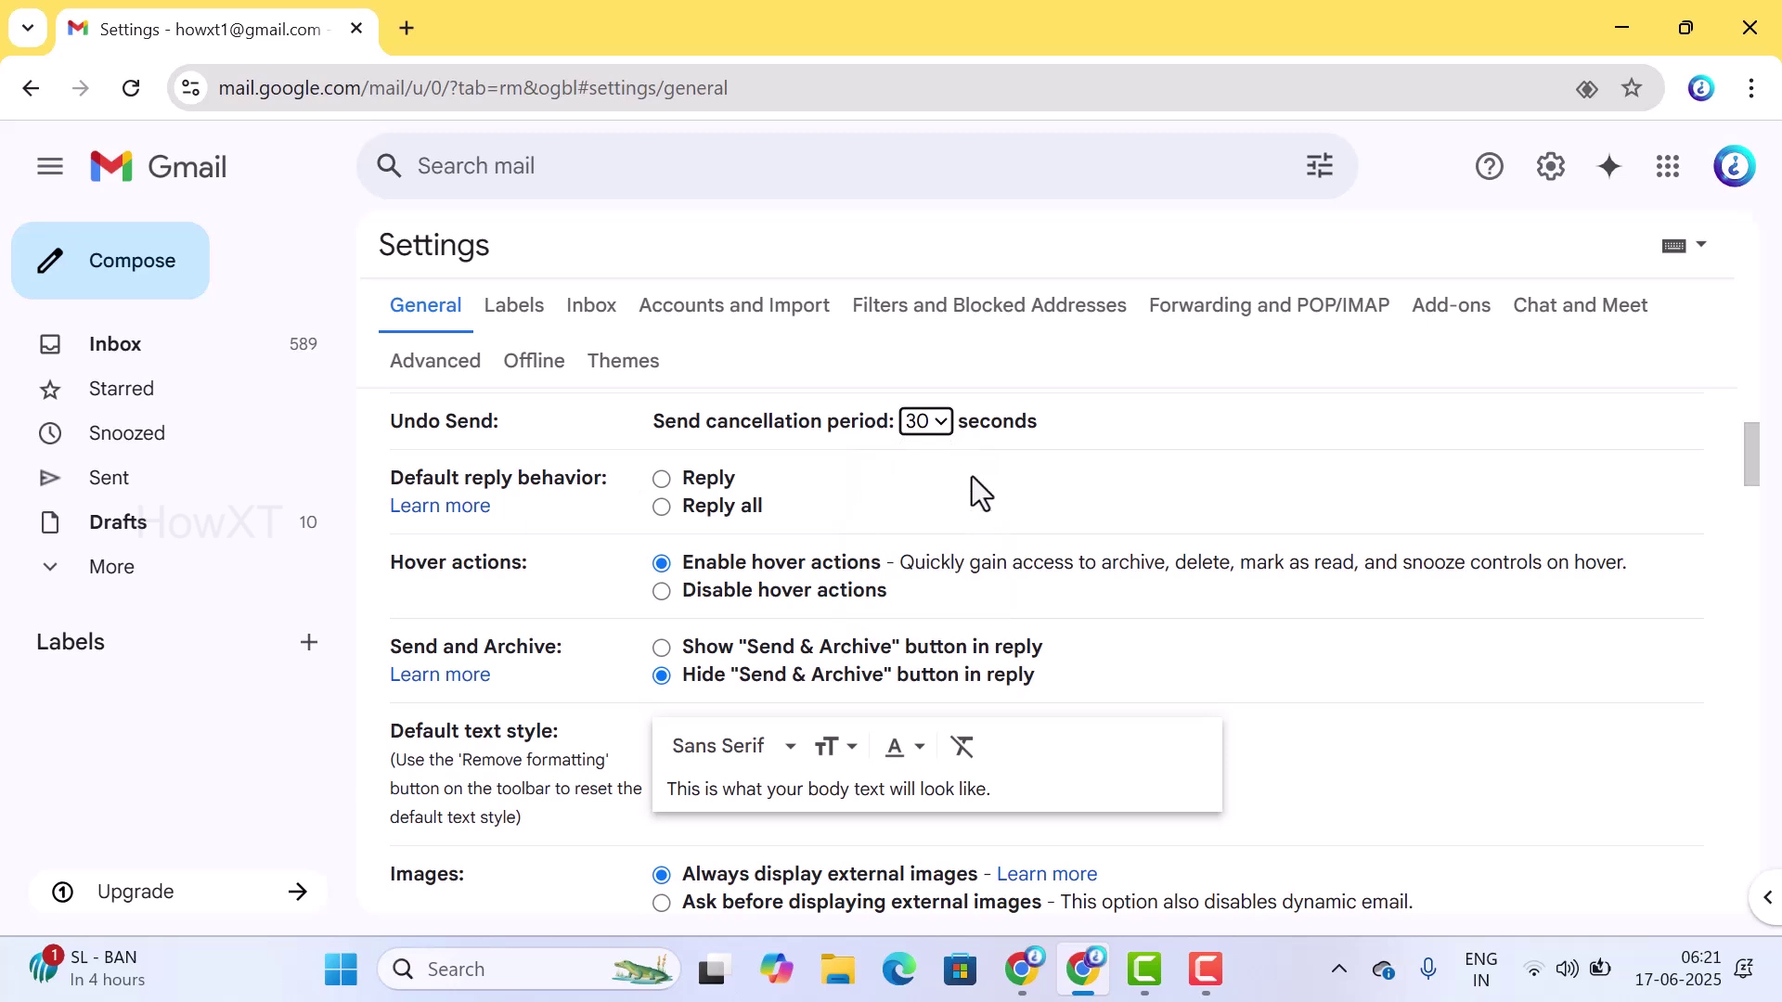
pyautogui.click(938, 425)
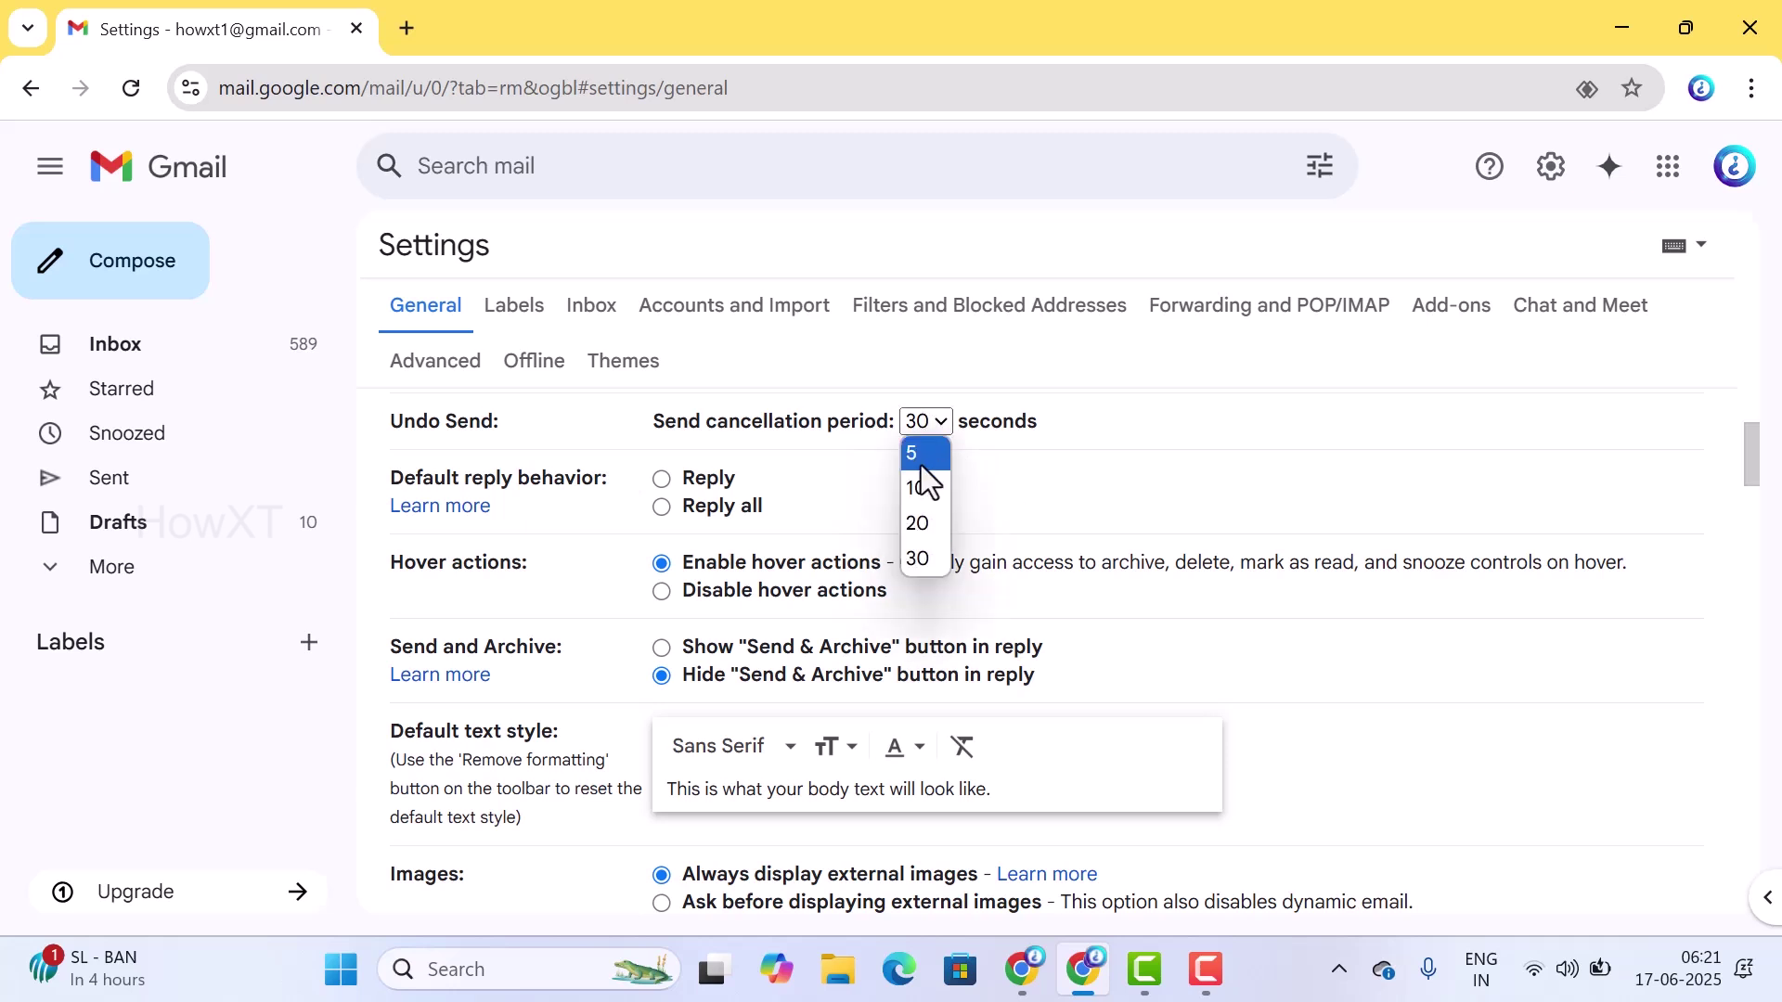
pyautogui.click(926, 563)
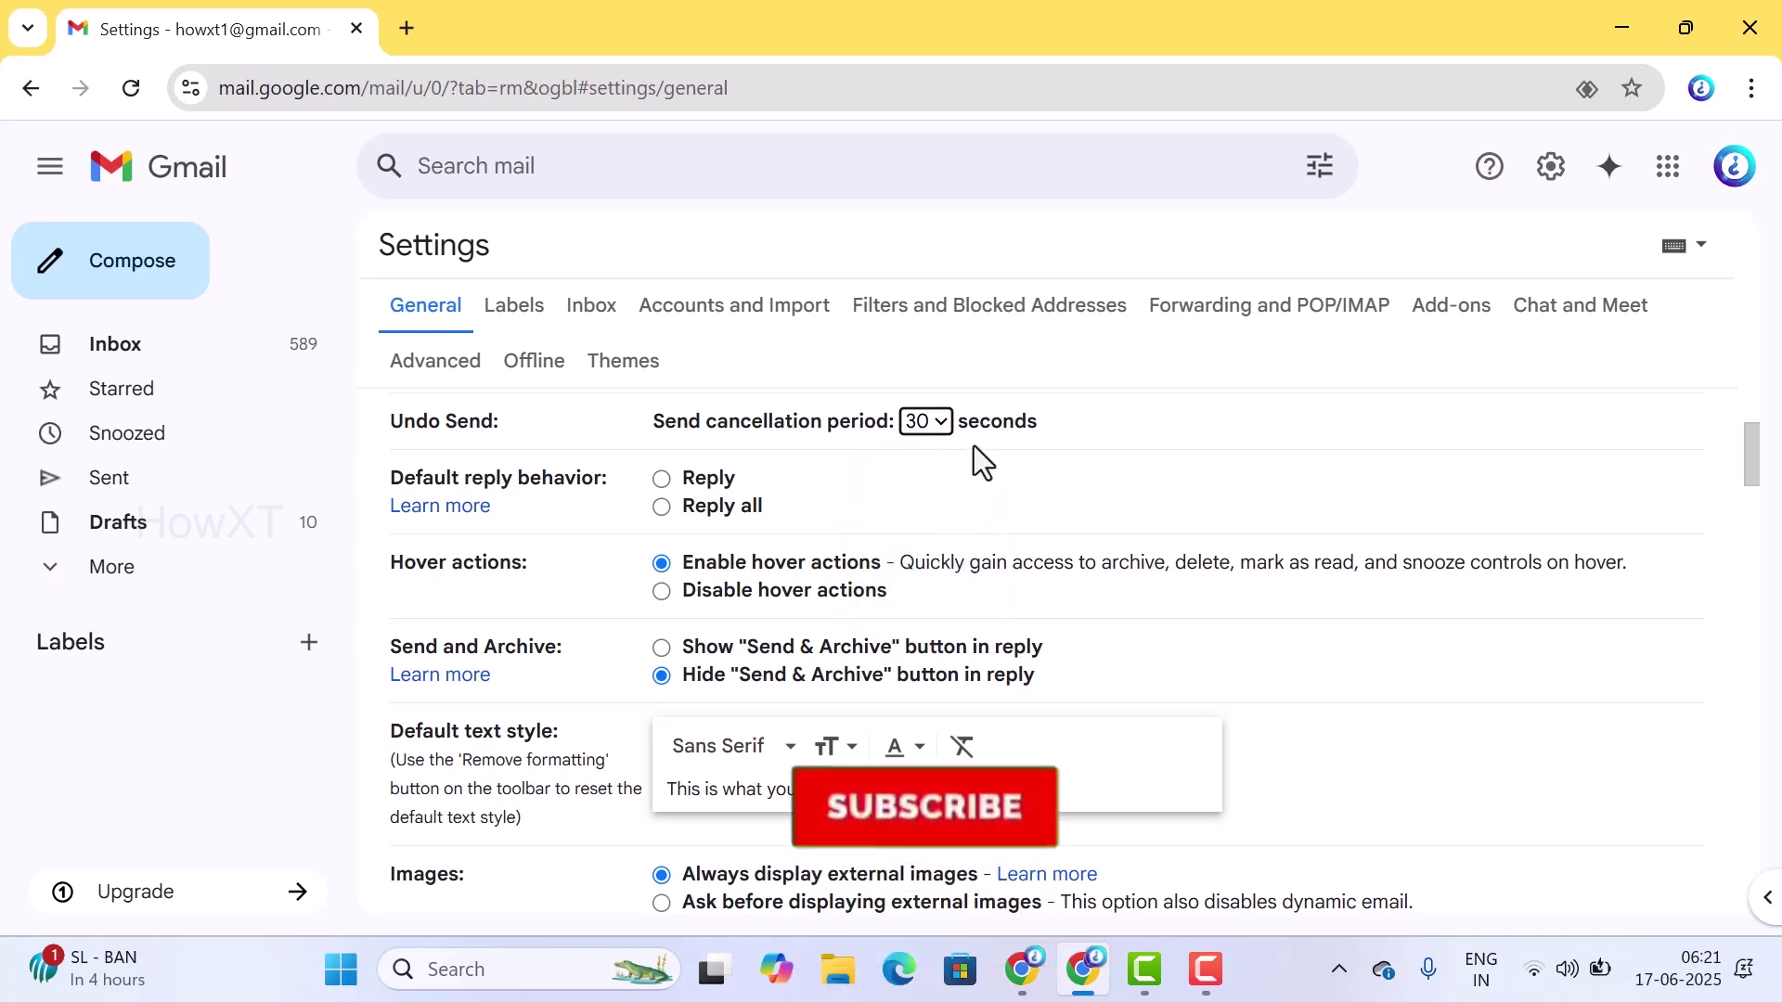
pyautogui.scroll(-6, 972, 445)
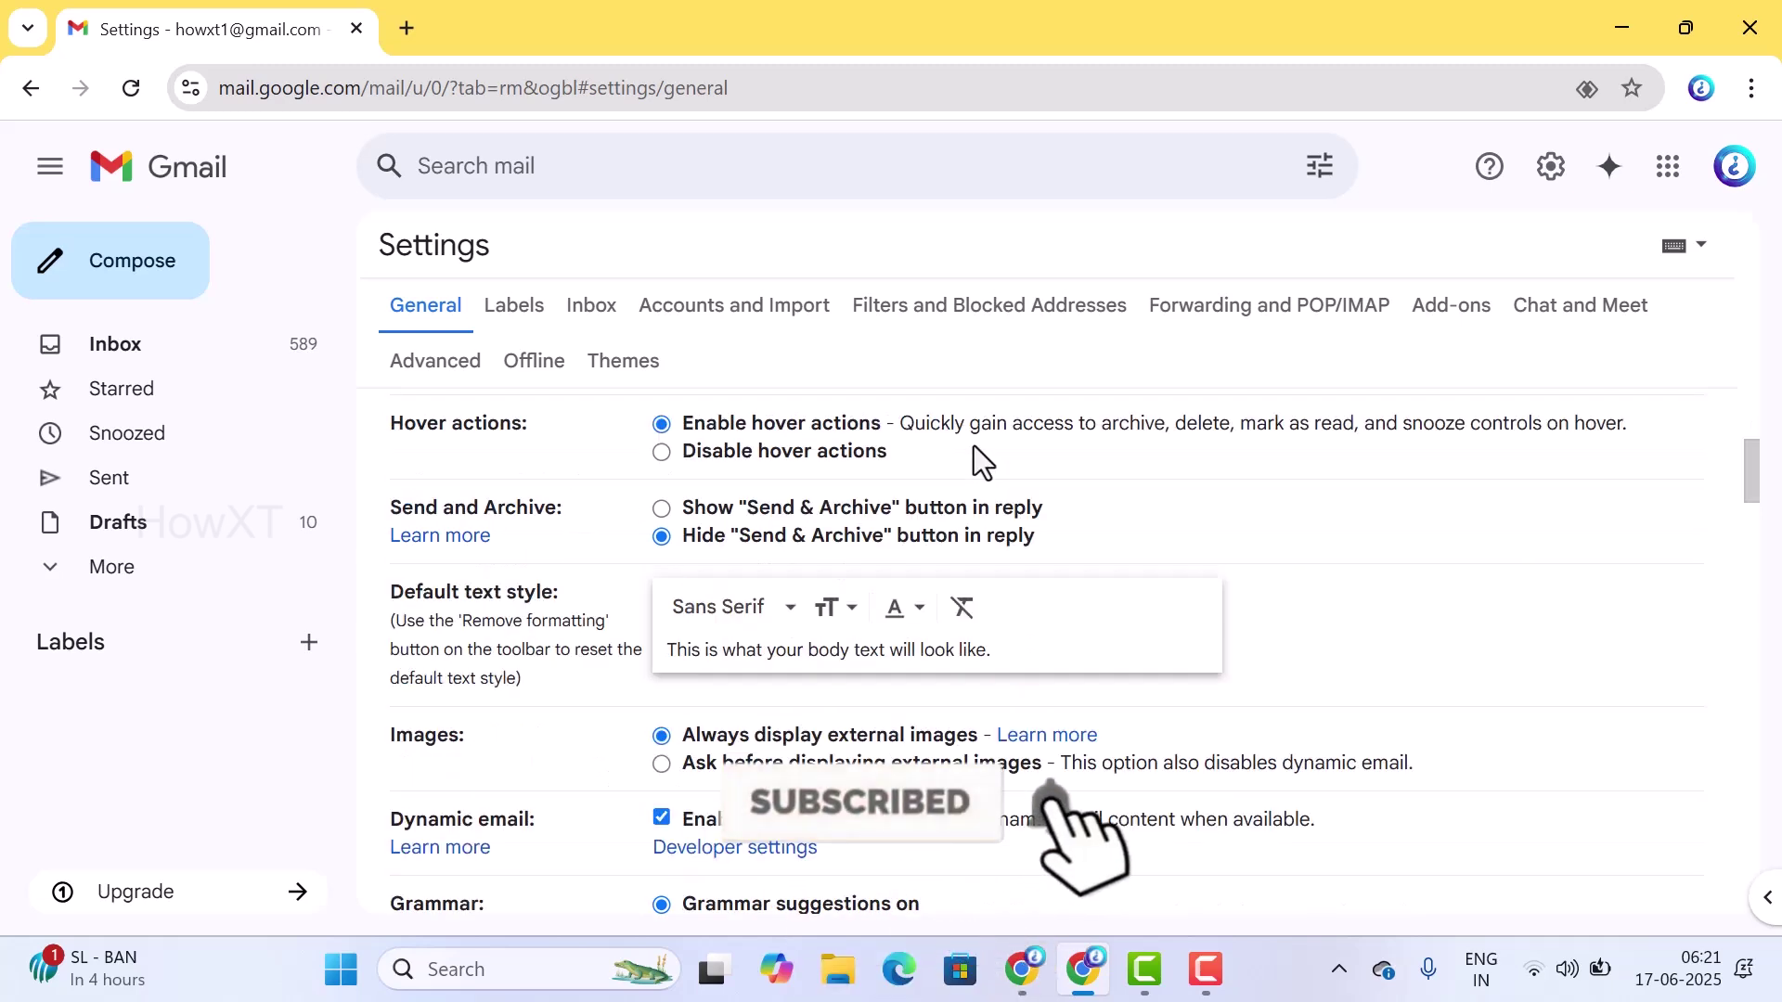
pyautogui.scroll(-6, 973, 445)
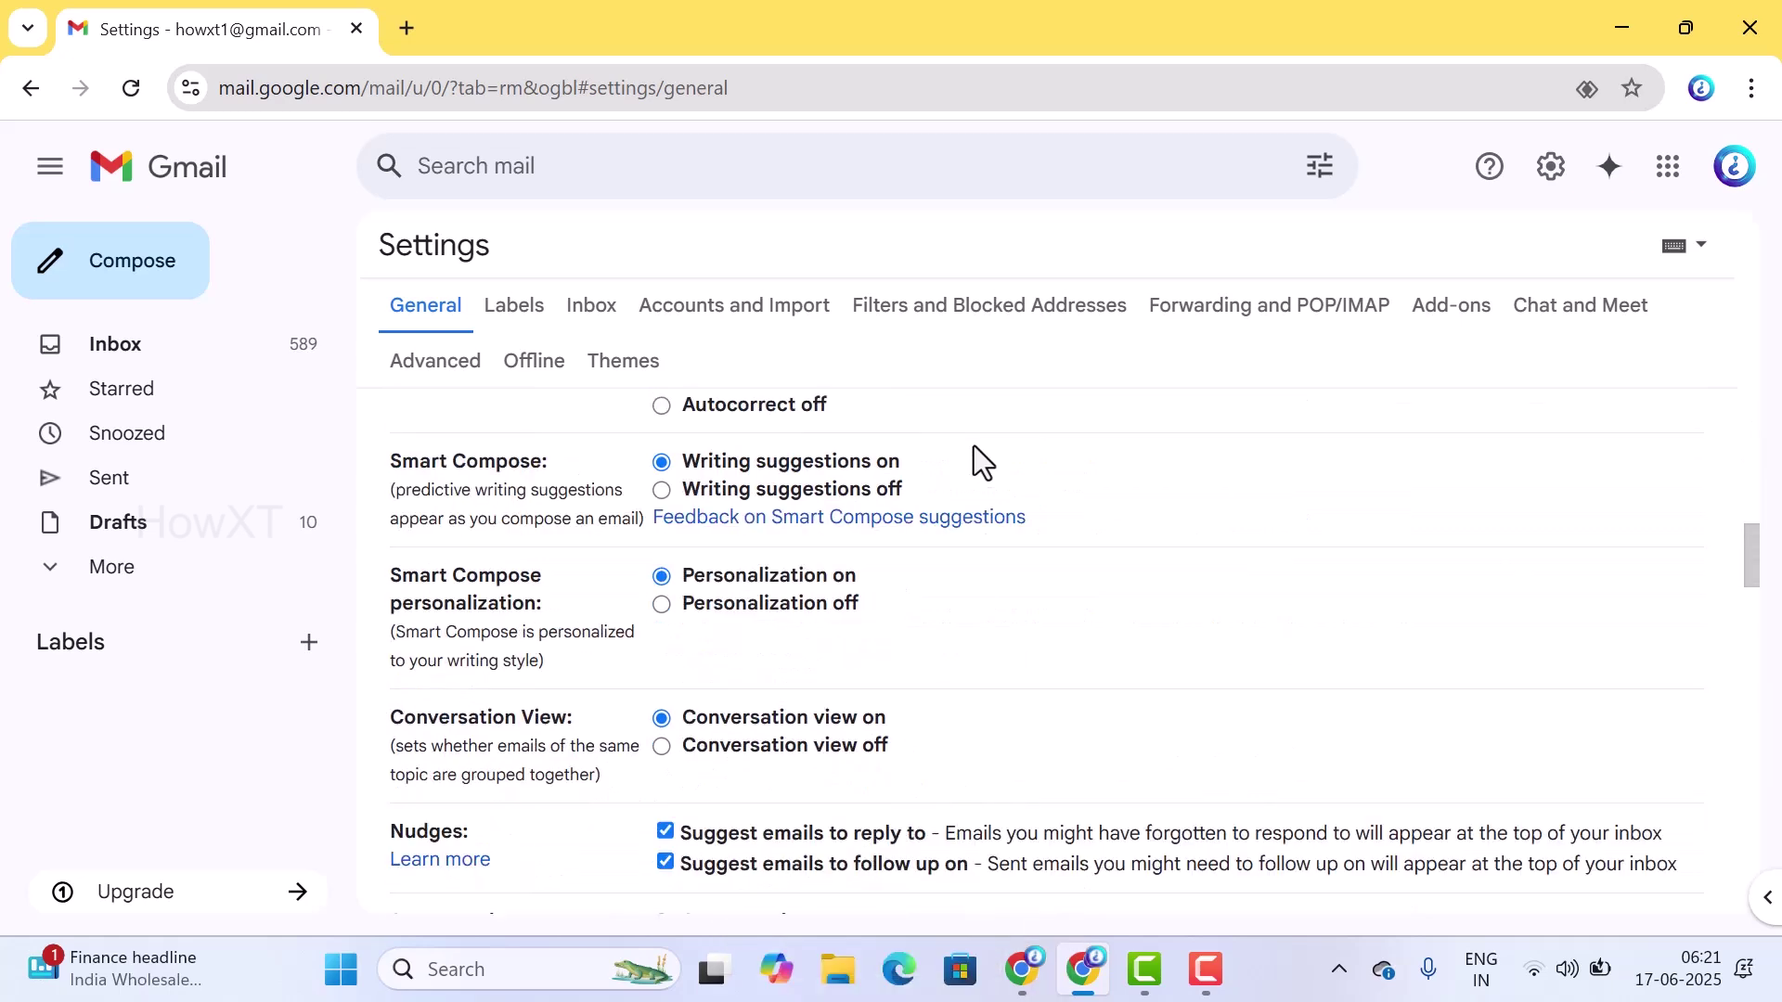
pyautogui.scroll(-8, 973, 446)
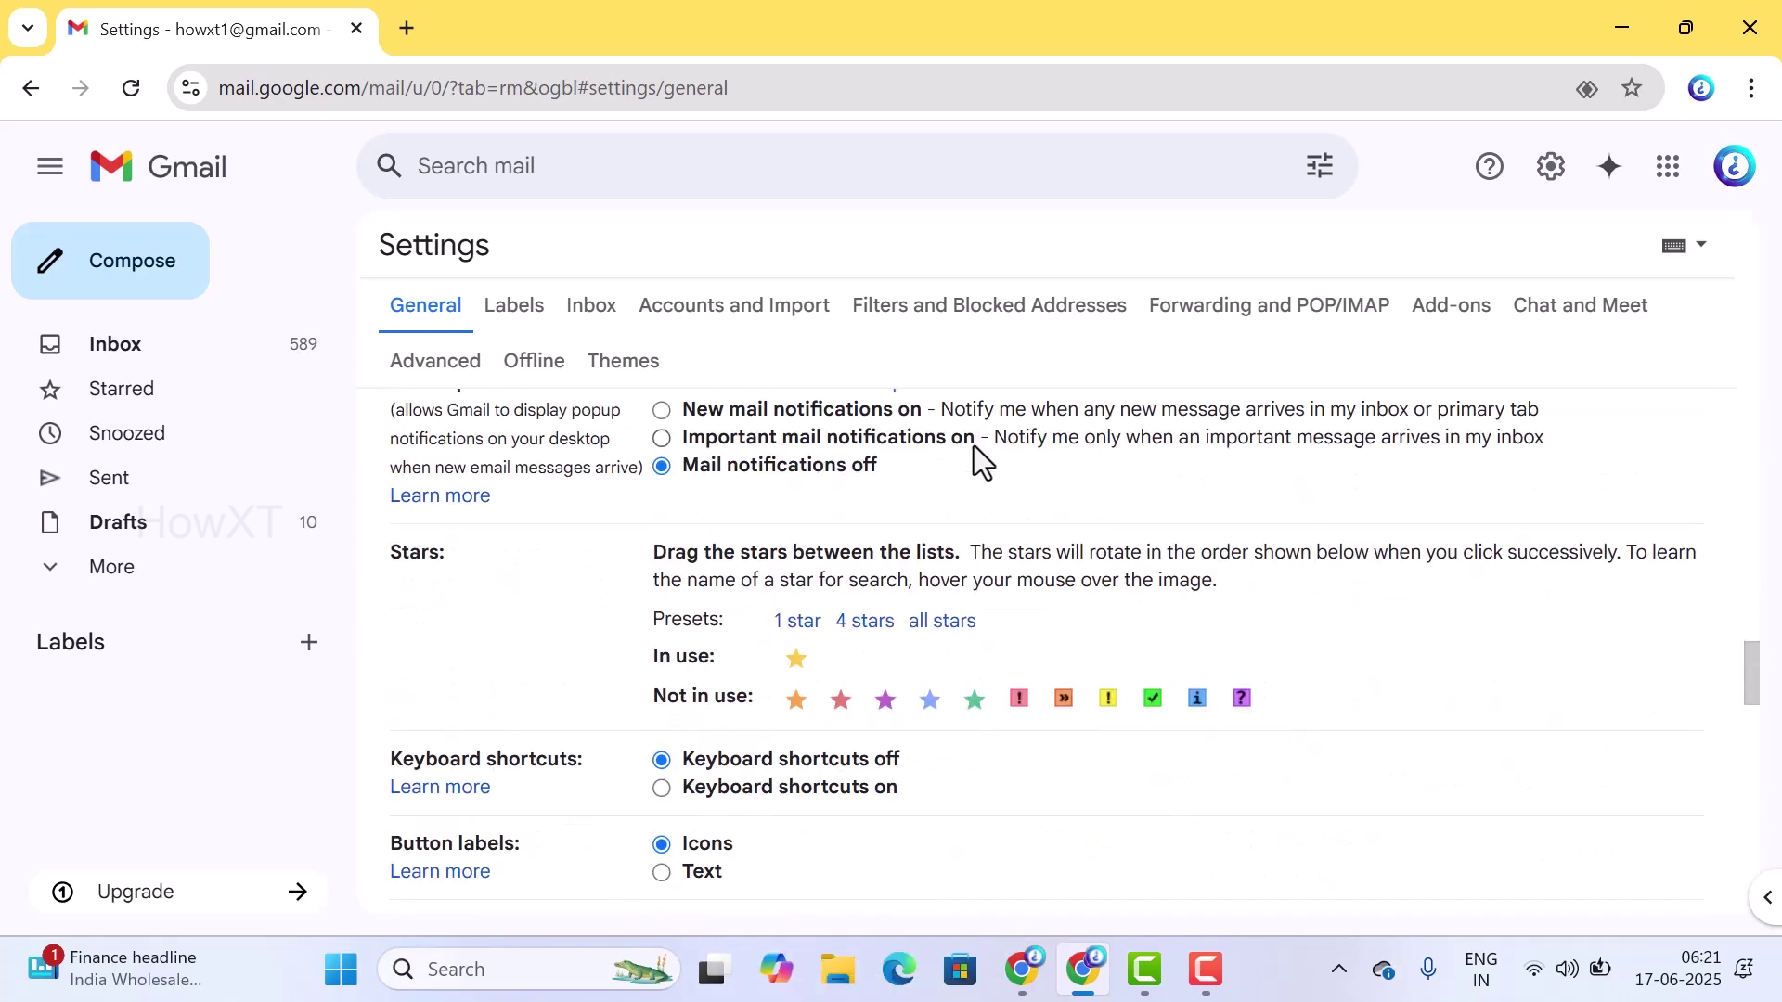
pyautogui.scroll(-3, 973, 446)
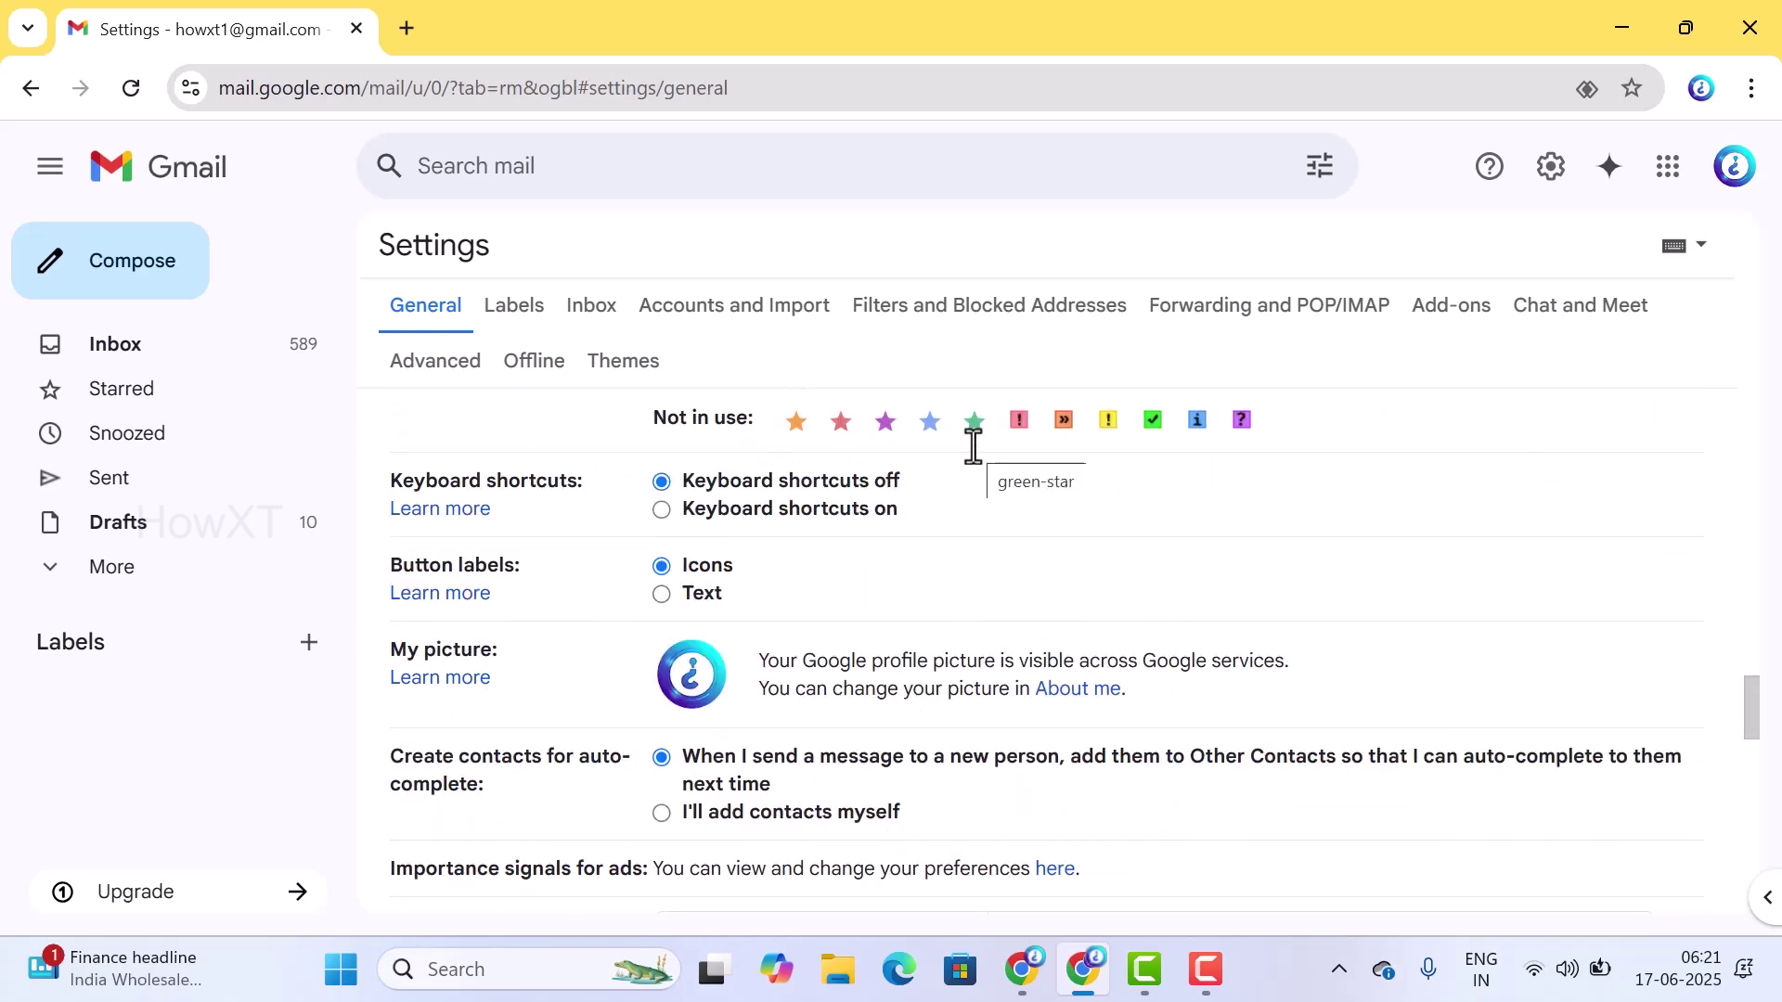
pyautogui.scroll(-5, 973, 445)
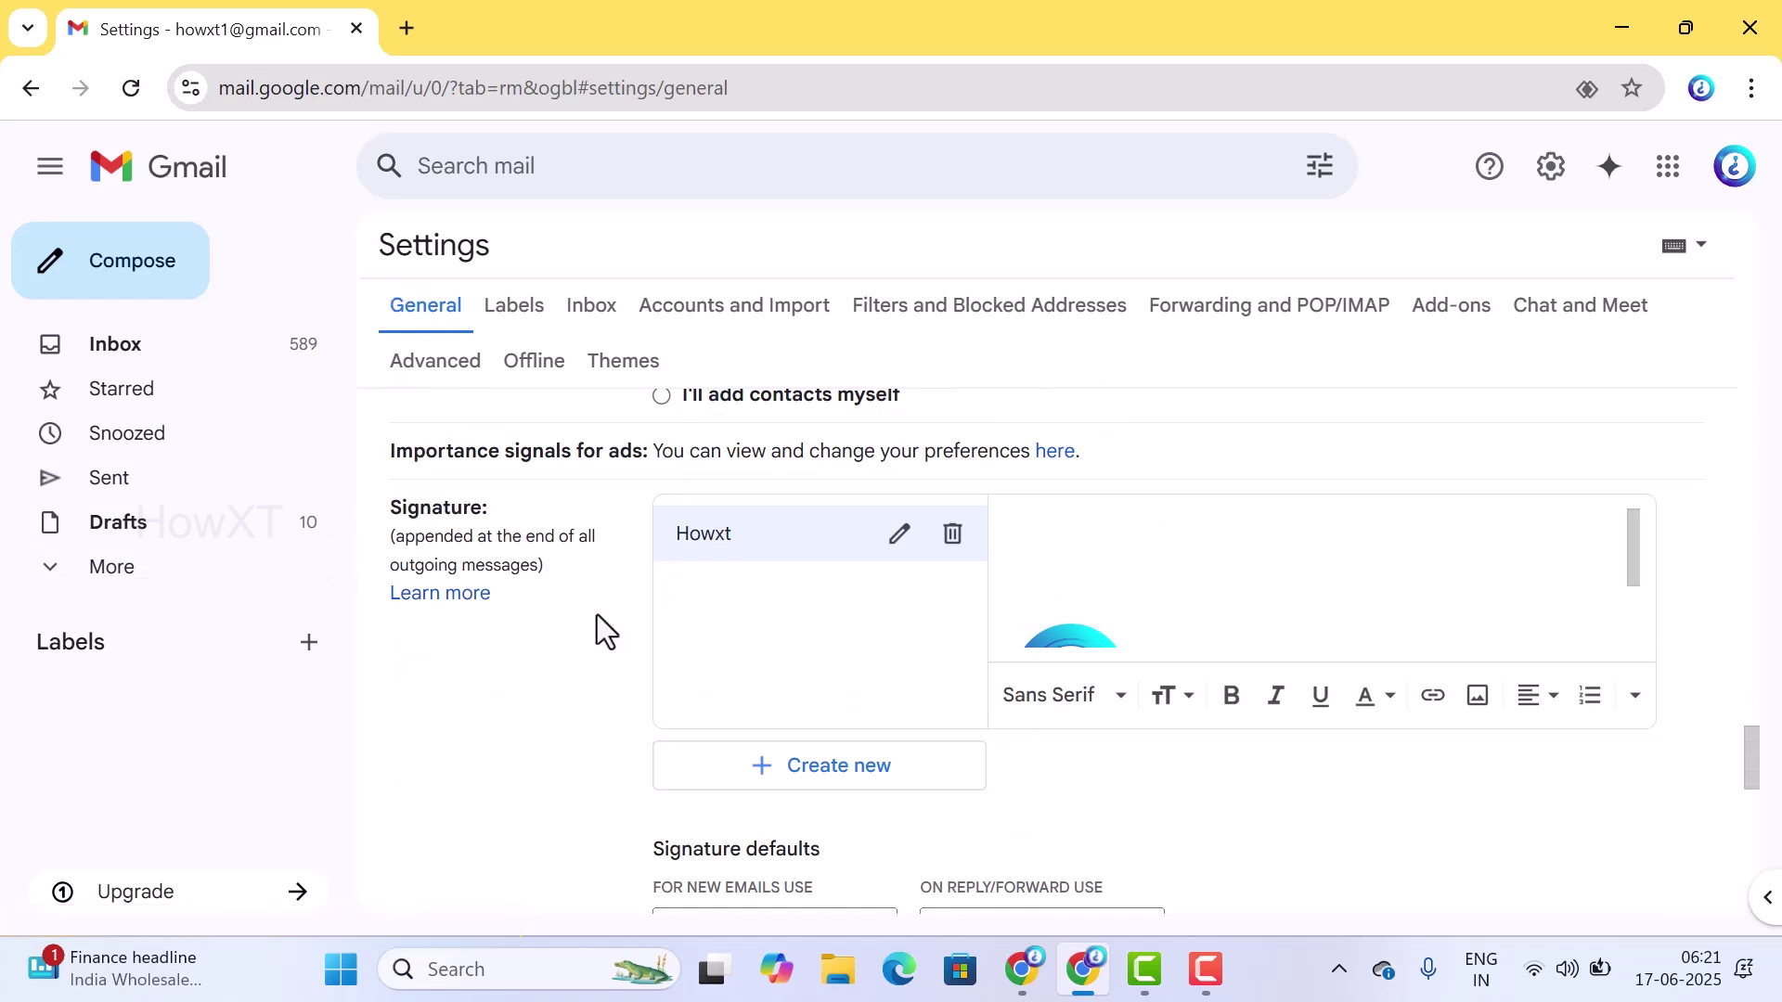
pyautogui.scroll(-2, 1232, 560)
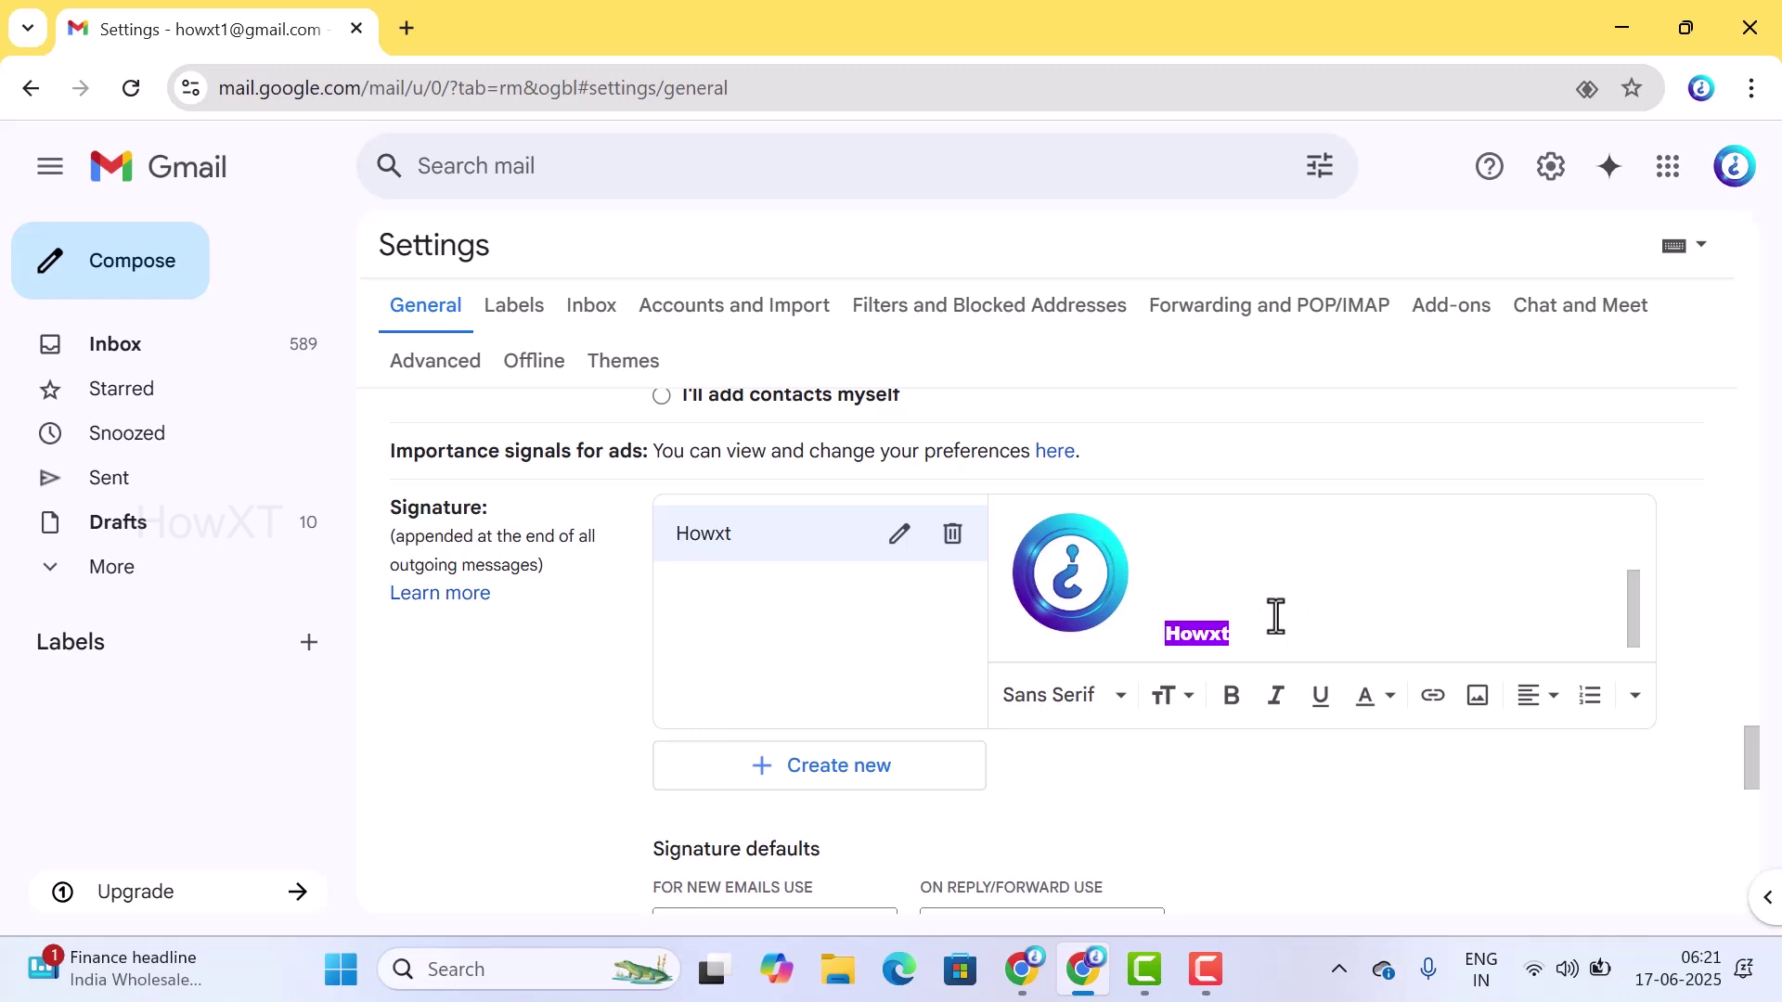
# - Create a new signature named 'official'
pyautogui.click(794, 778)
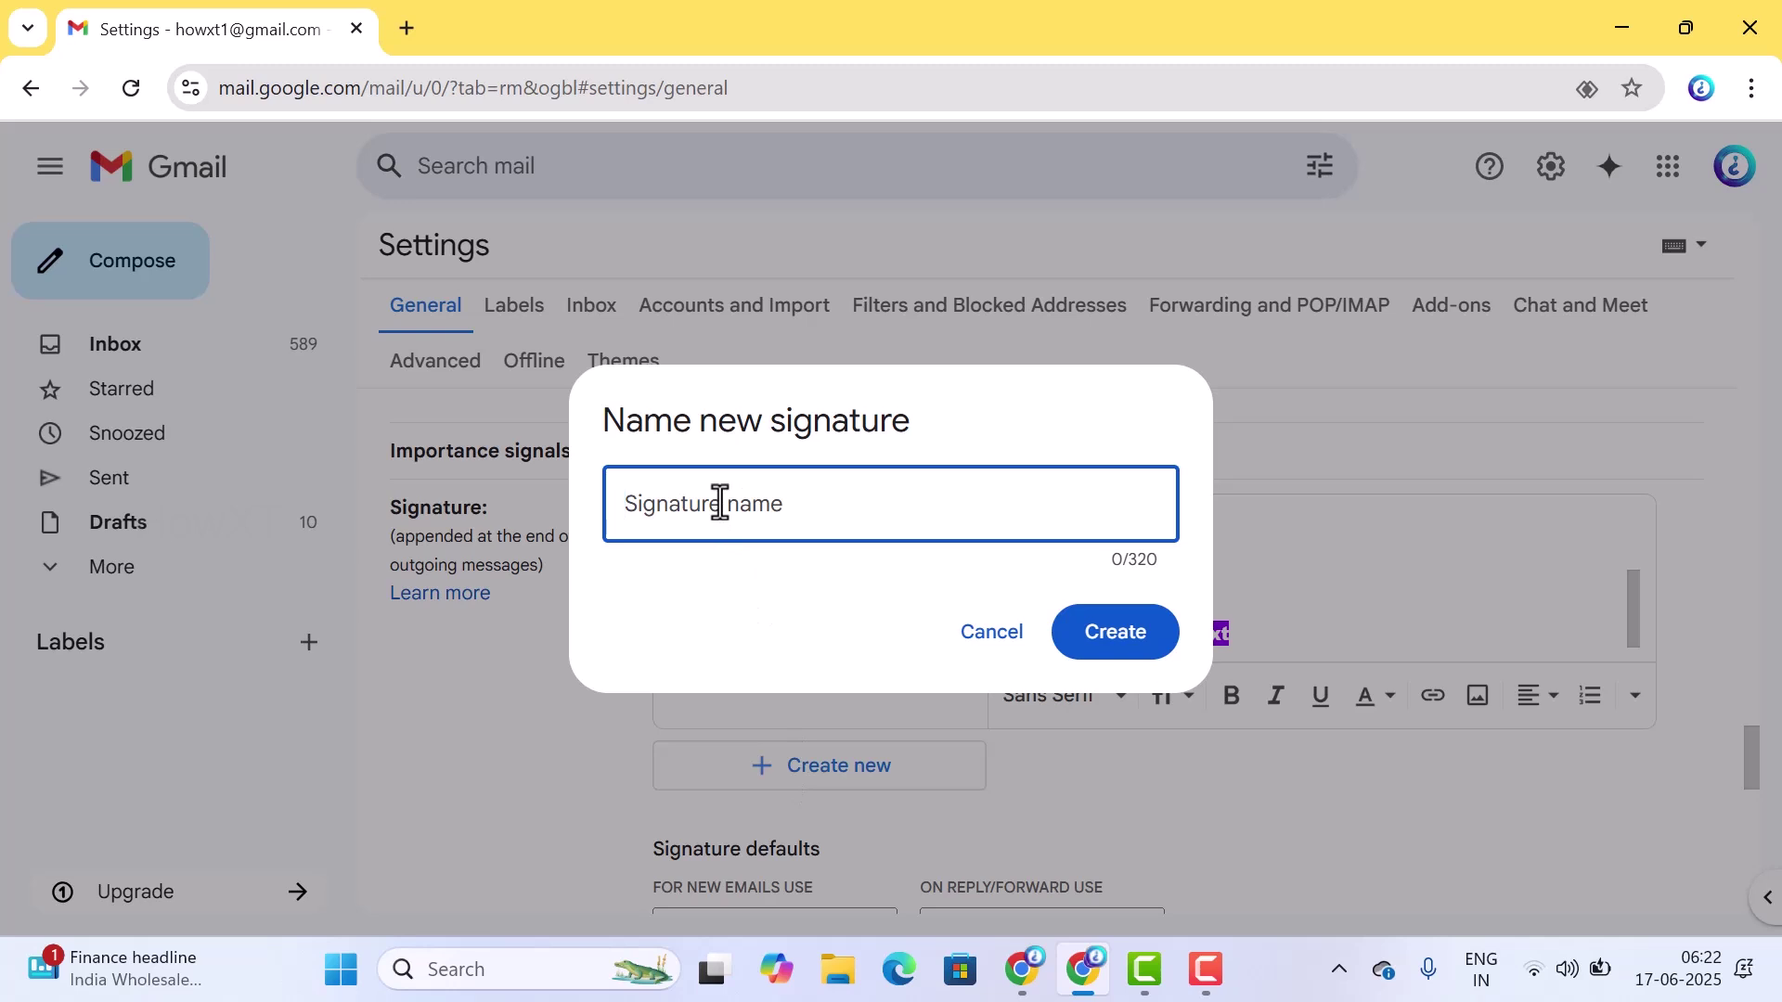
pyautogui.write('official')
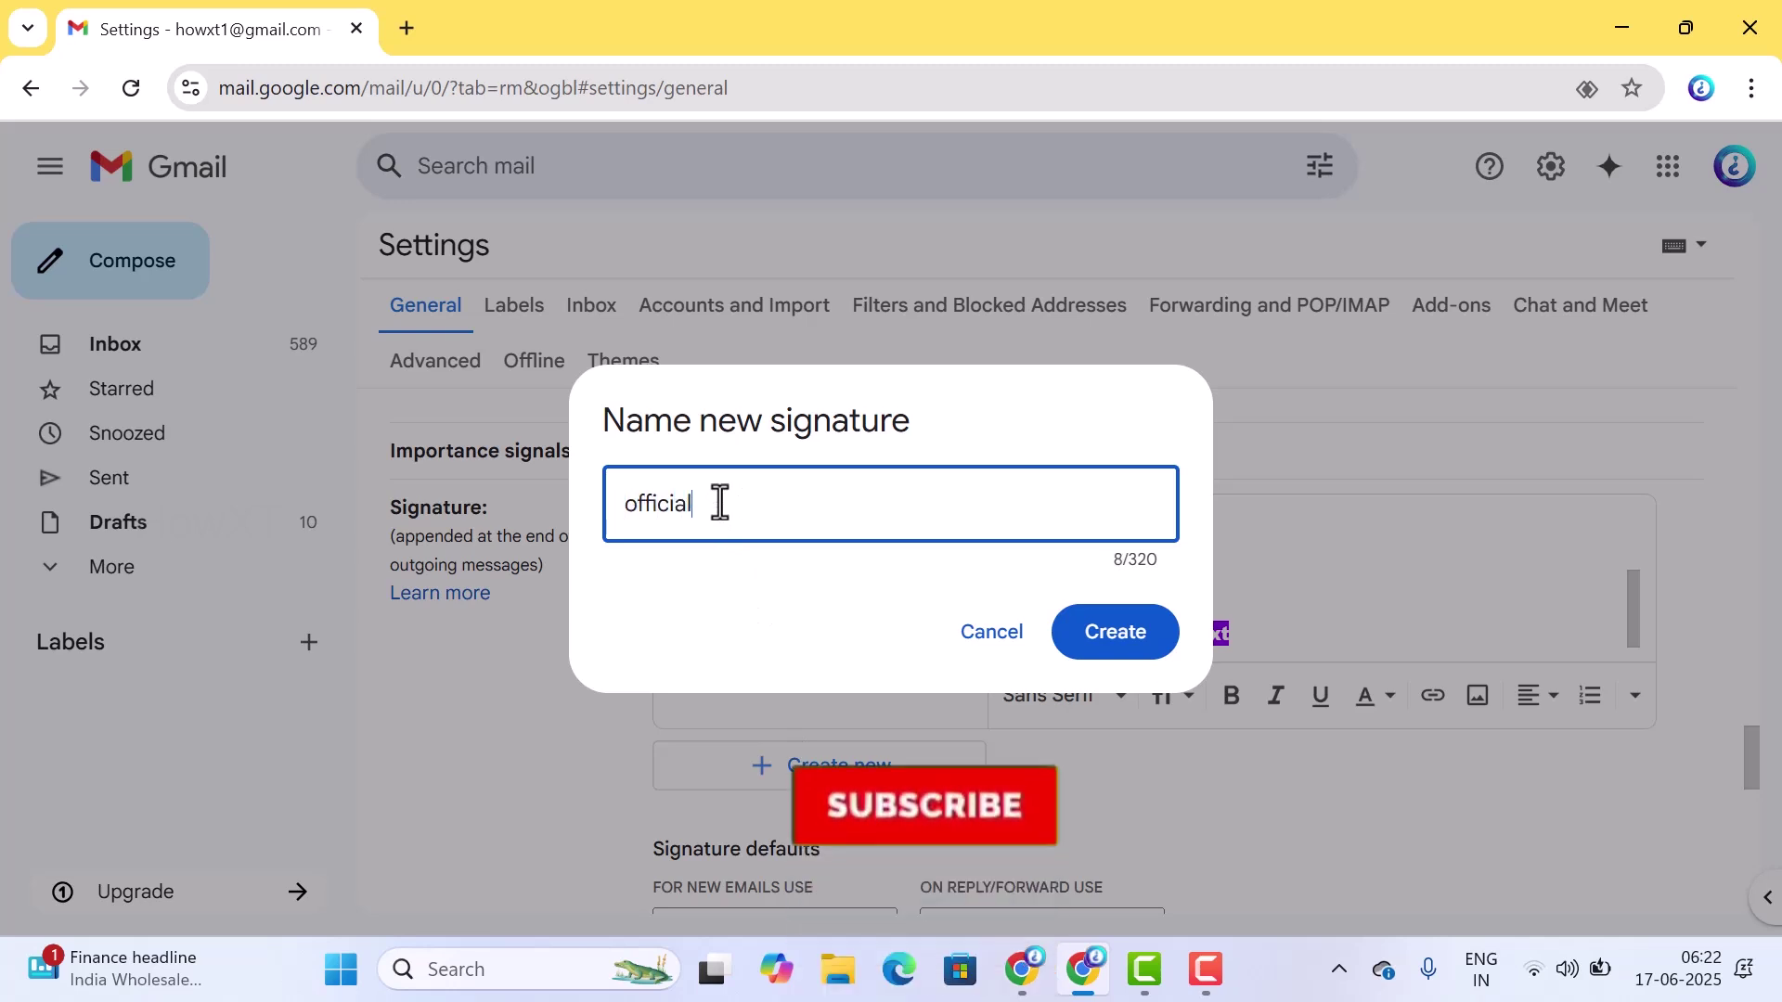
pyautogui.click(1120, 640)
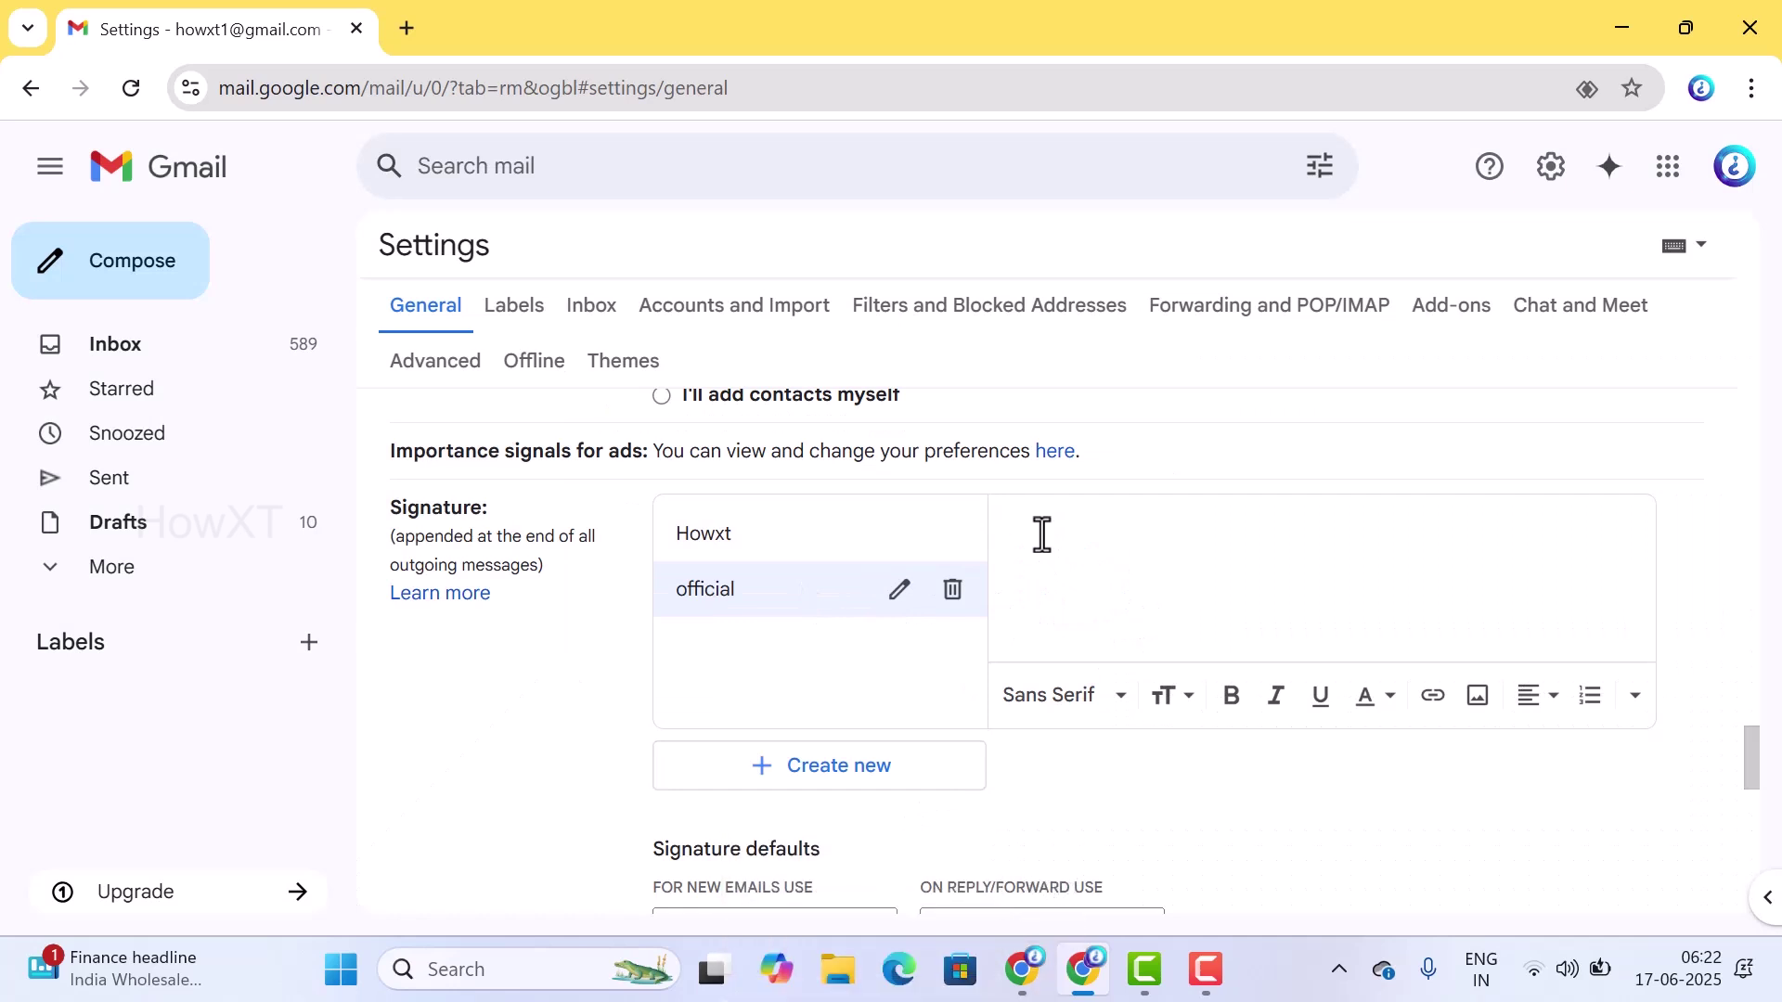
# - Write the signature text 'THanks and regards' with 'How' on the next line
pyautogui.write('THanks and regards')
pyautogui.press('Return')
pyautogui.write('Howxt')
pyautogui.scroll(-1, 1042, 534)
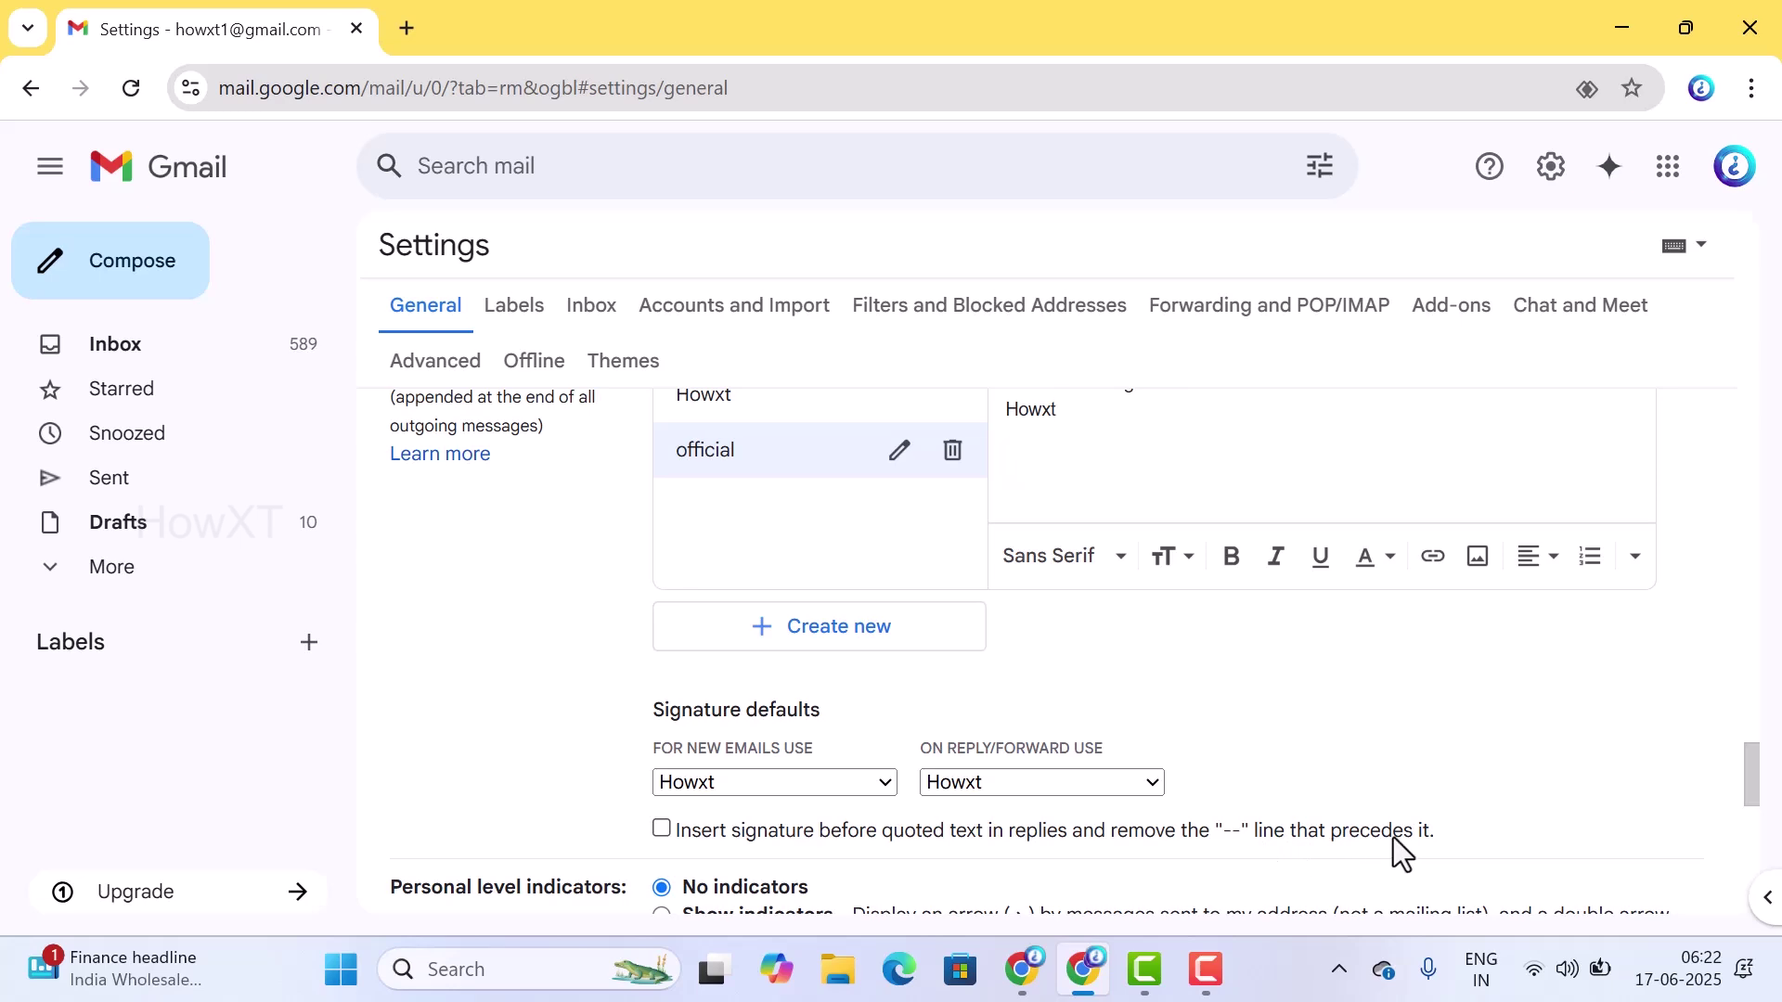
# - Tick 'Insert signature before quoted text' and save the settings changes
pyautogui.click(661, 829)
pyautogui.scroll(-5, 650, 780)
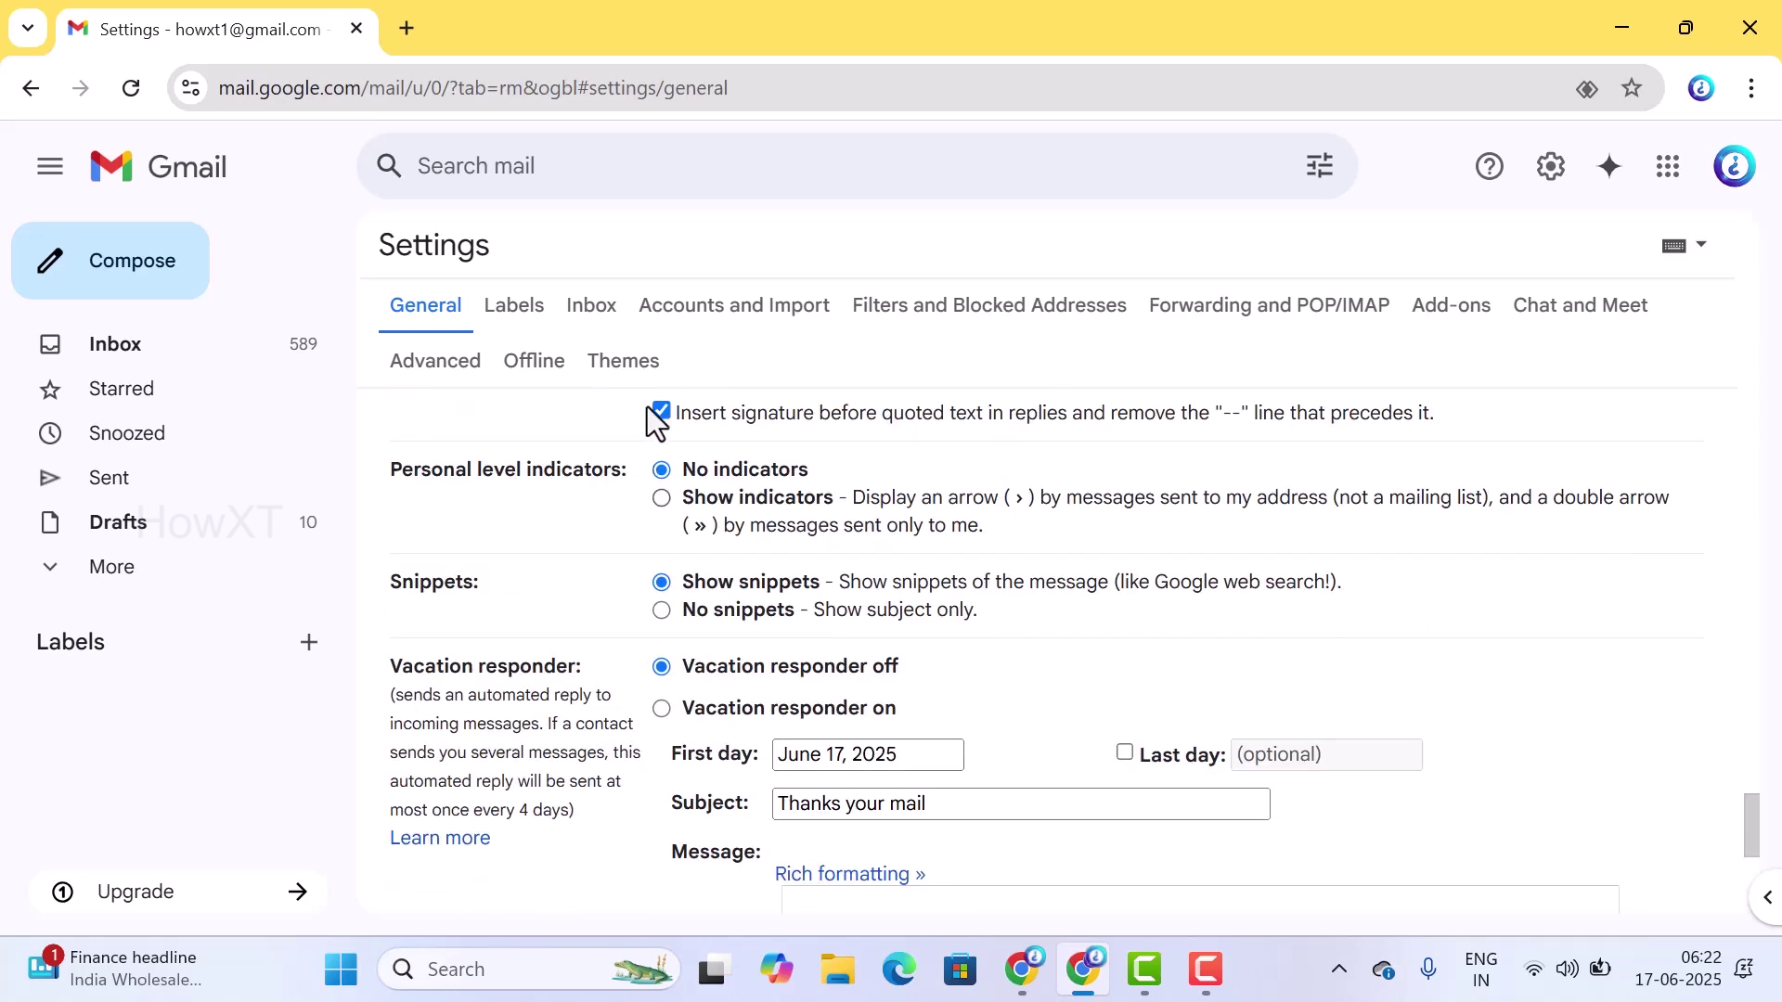
pyautogui.scroll(-5, 625, 644)
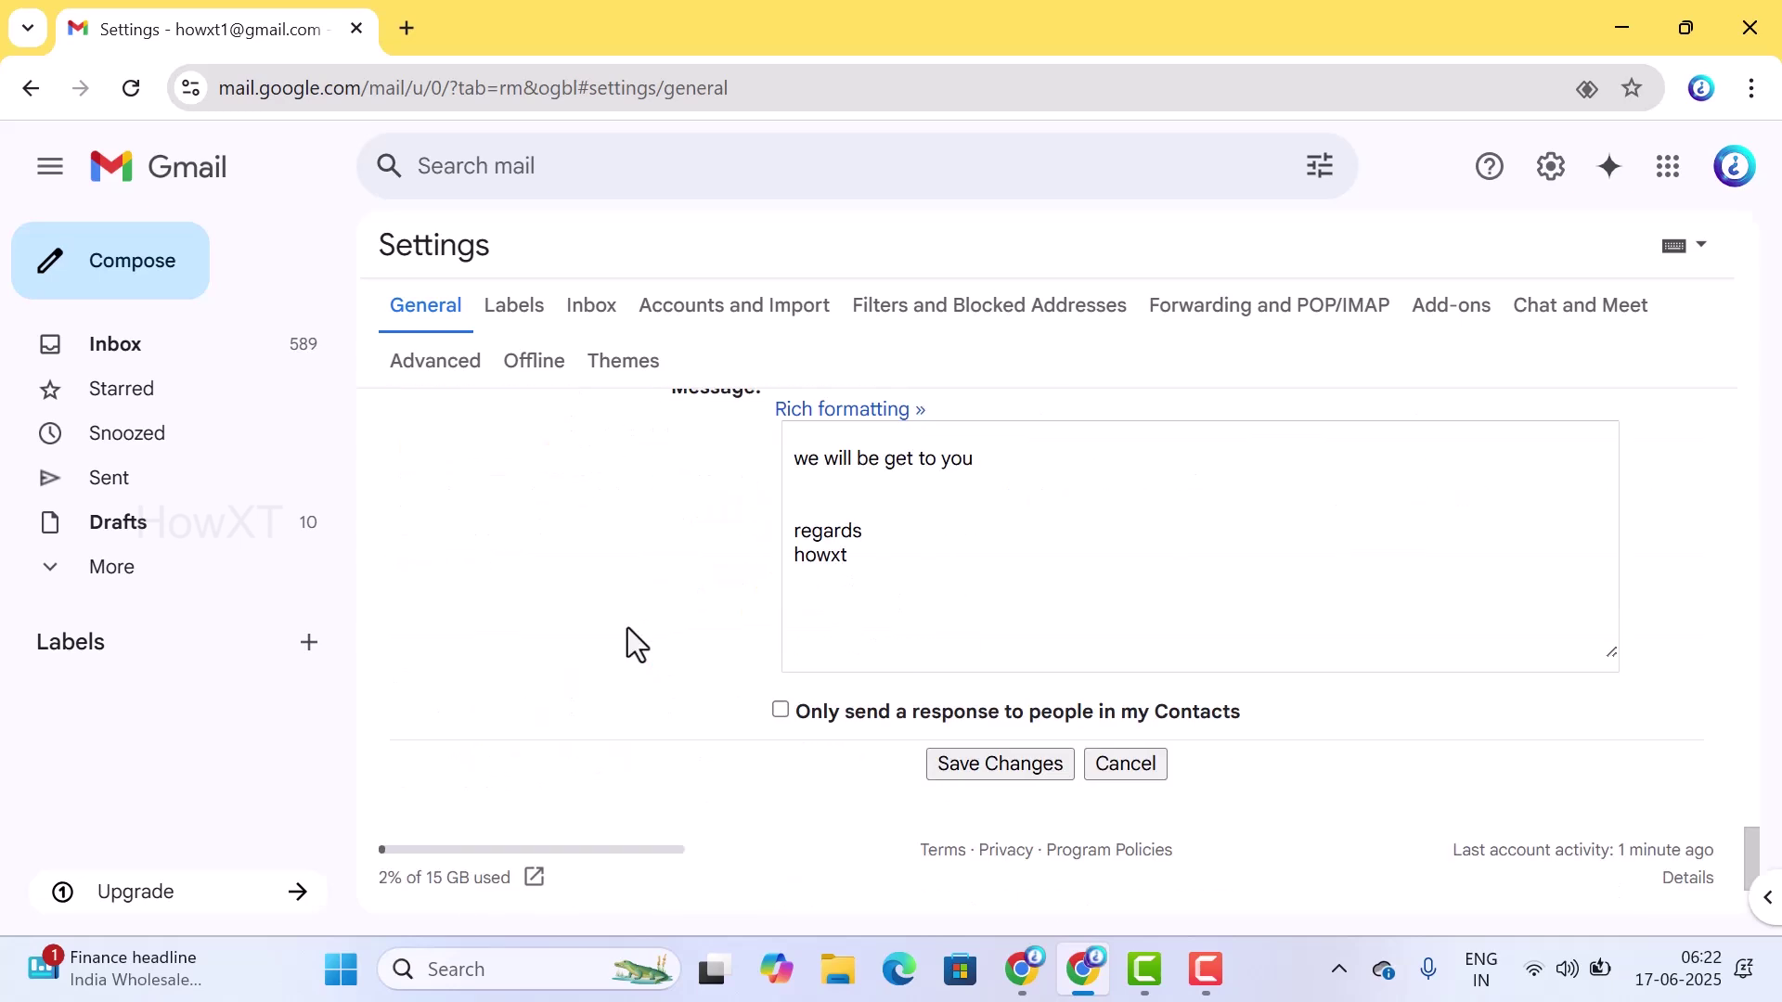
pyautogui.click(1014, 778)
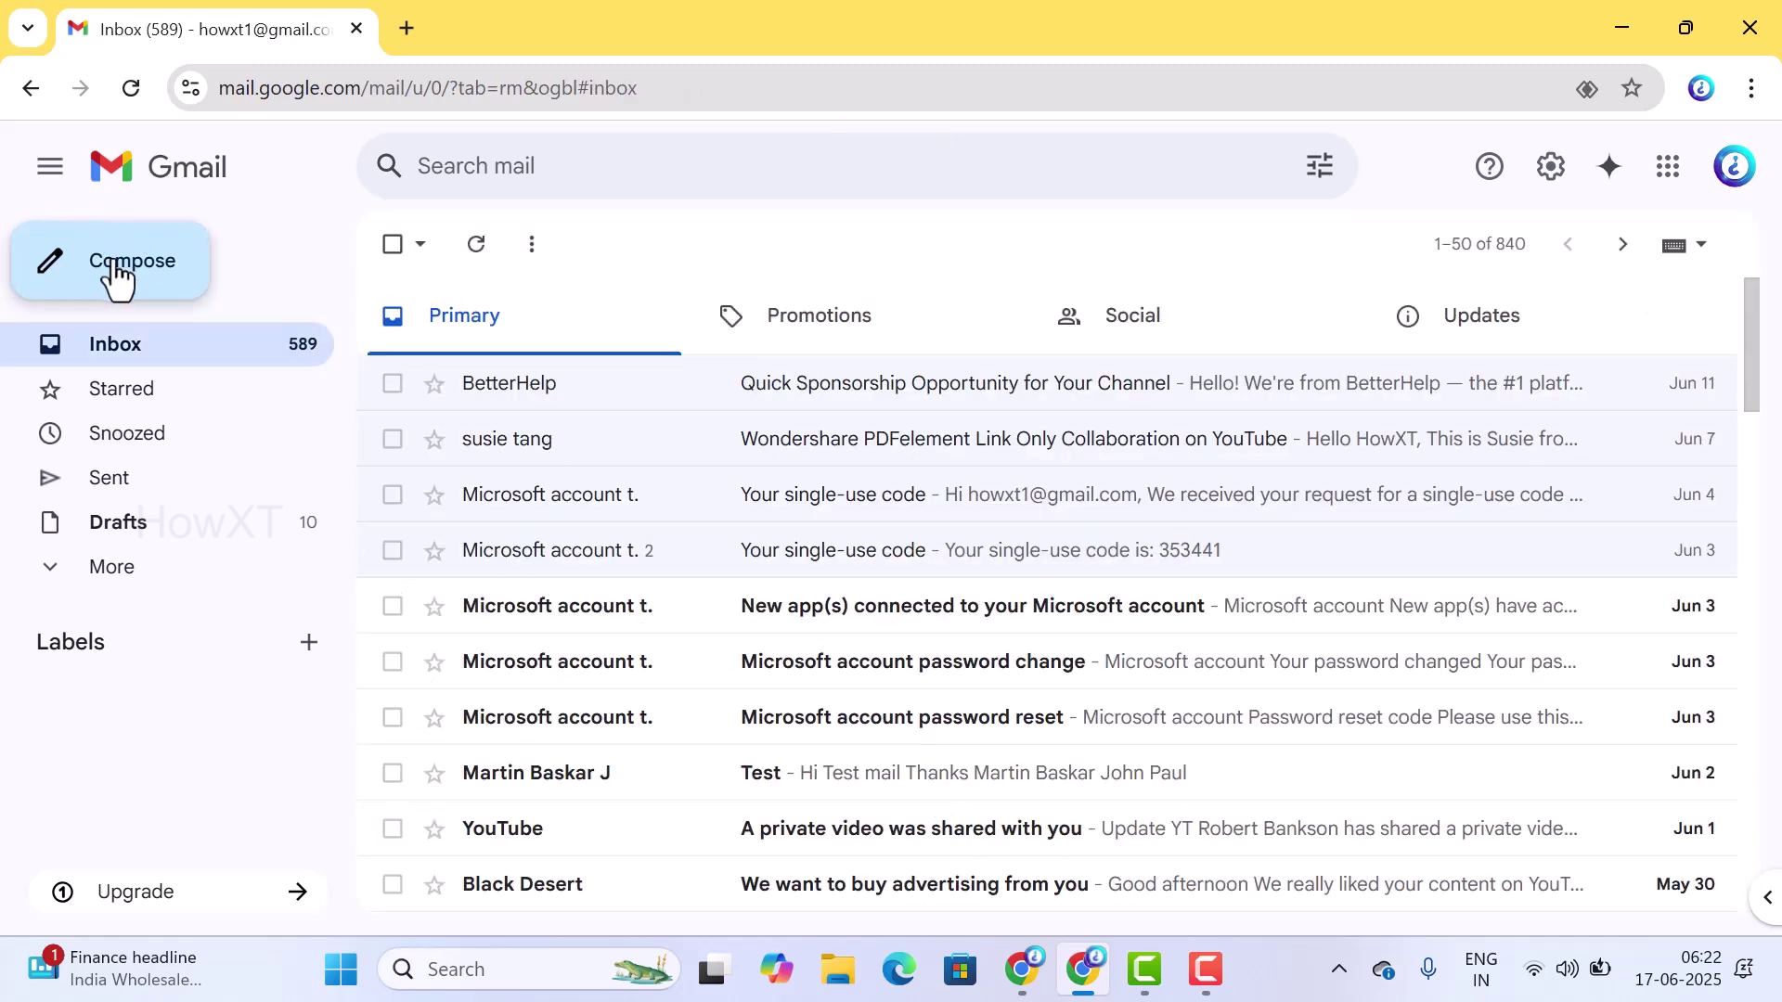
# - Compose a new message and insert the 'official' signature into its body
pyautogui.click(117, 276)
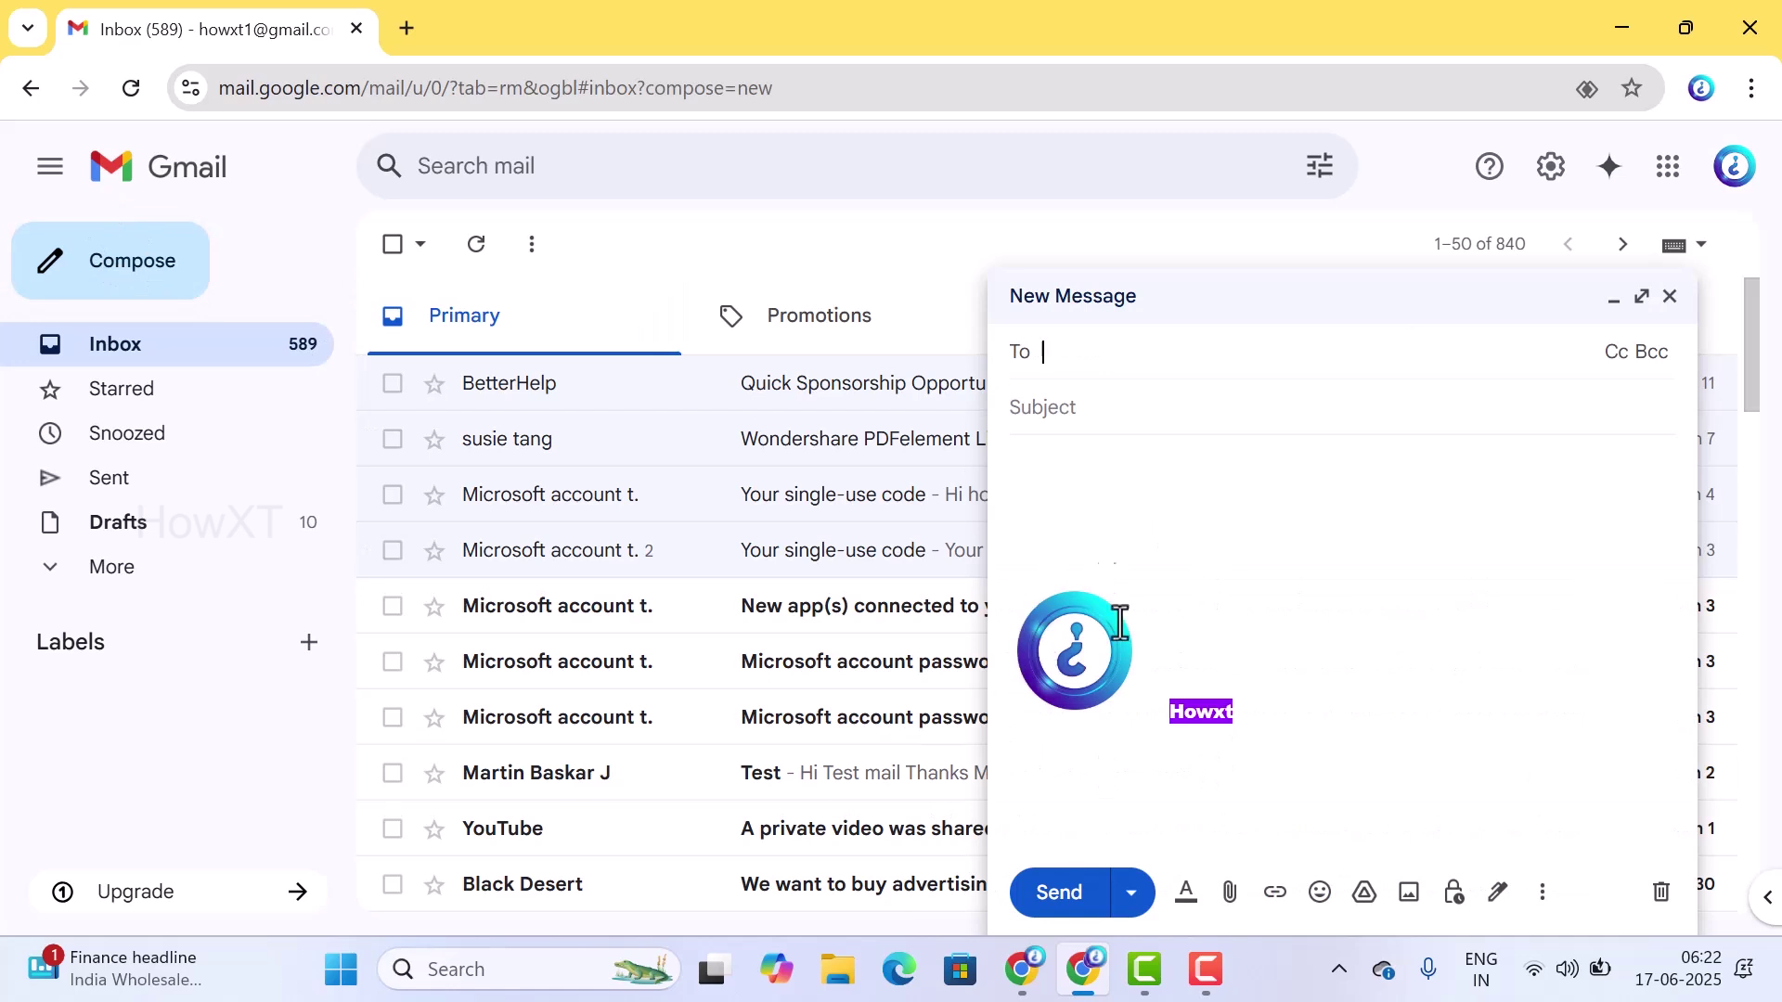
pyautogui.click(1064, 570)
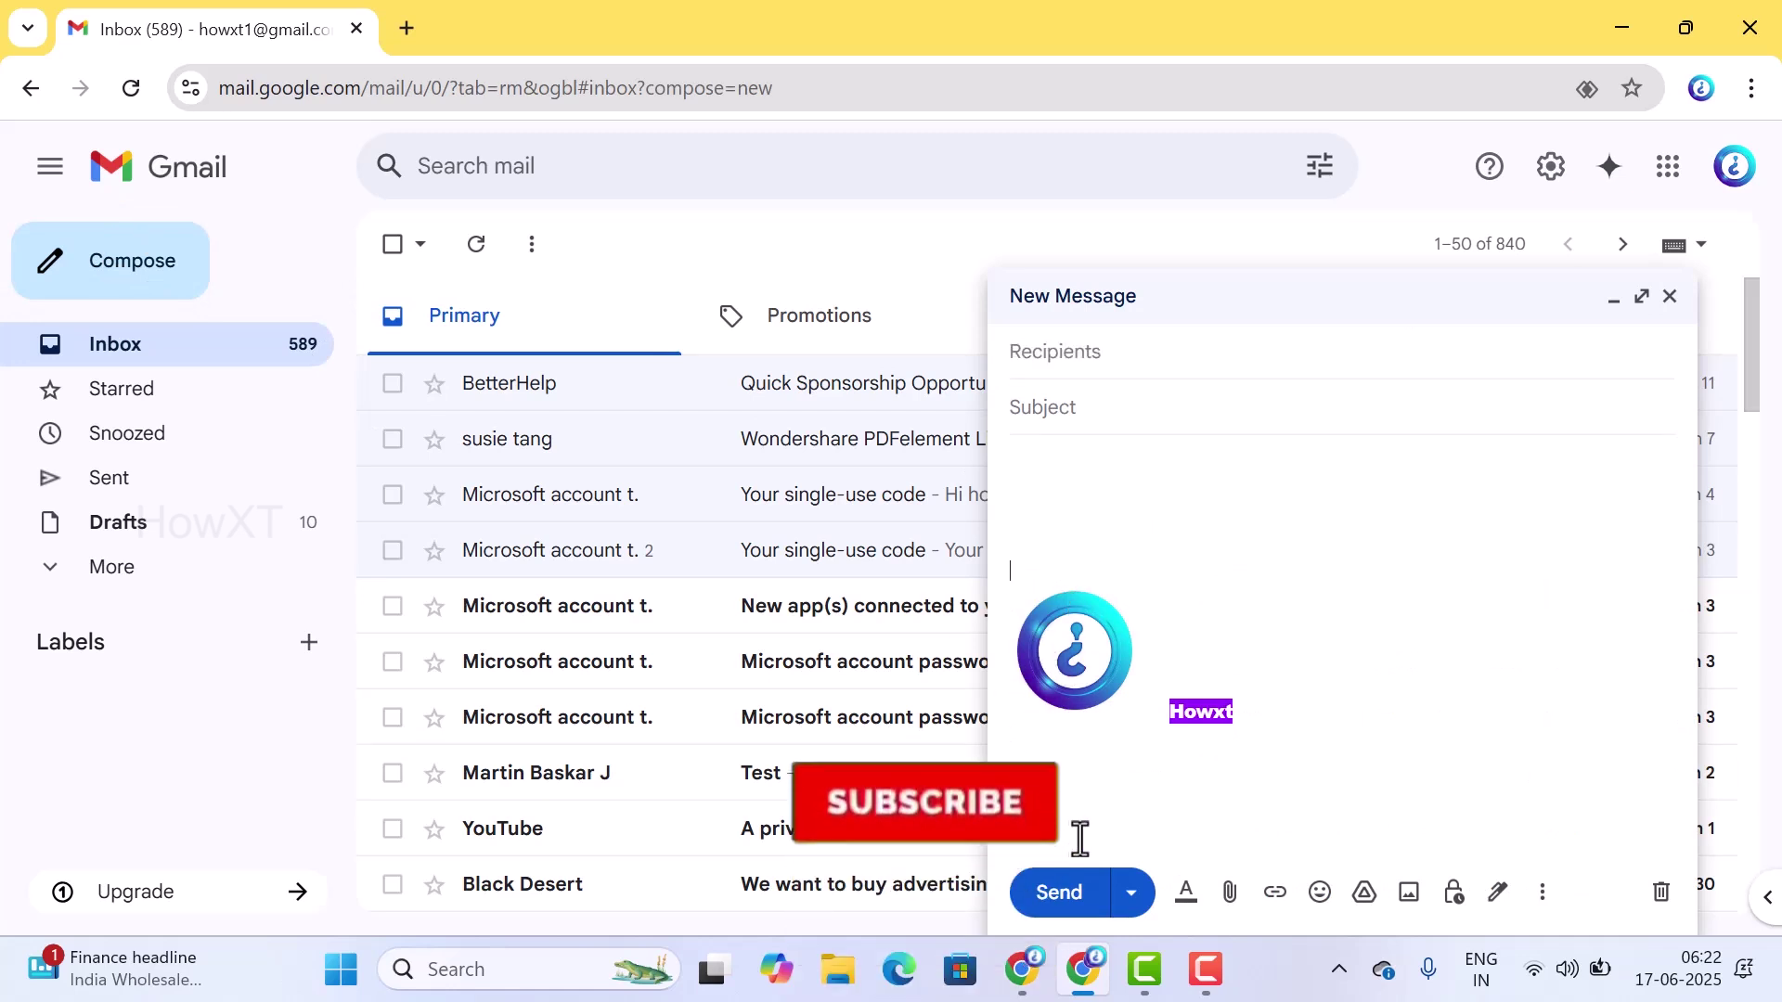
pyautogui.click(1497, 891)
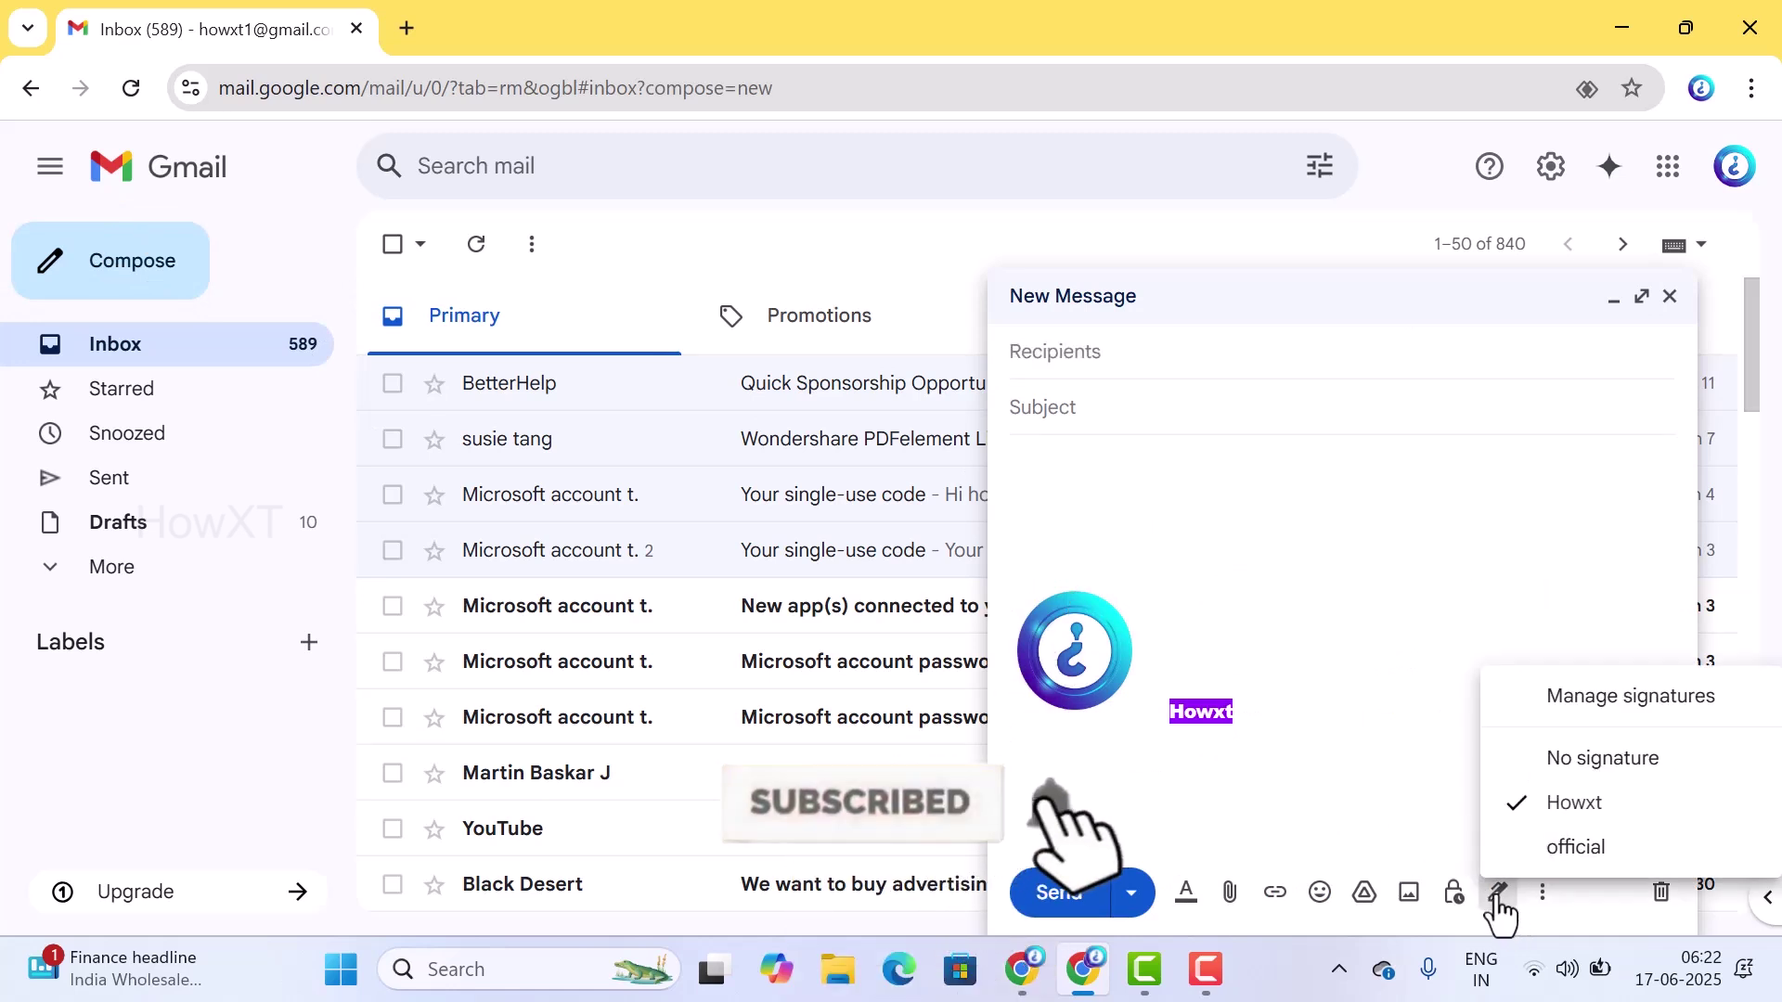
pyautogui.click(1583, 846)
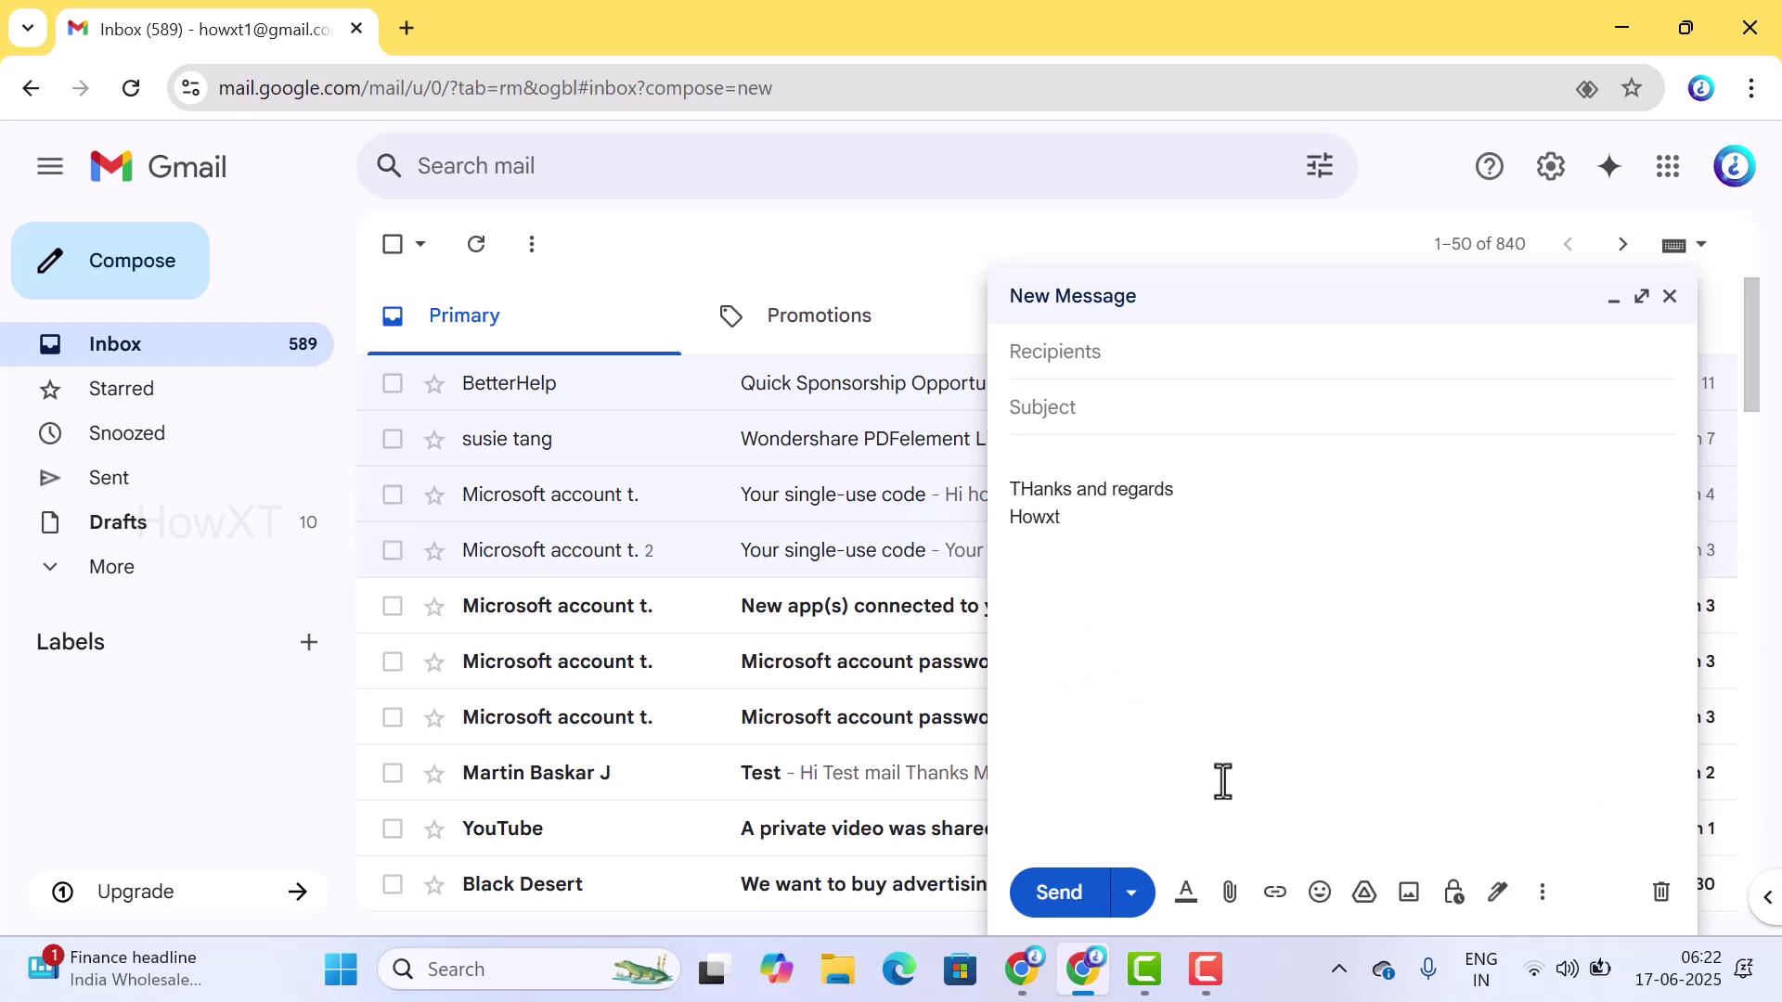
# - Switch the draft to No signature and go to Manage signatures
pyautogui.click(1498, 893)
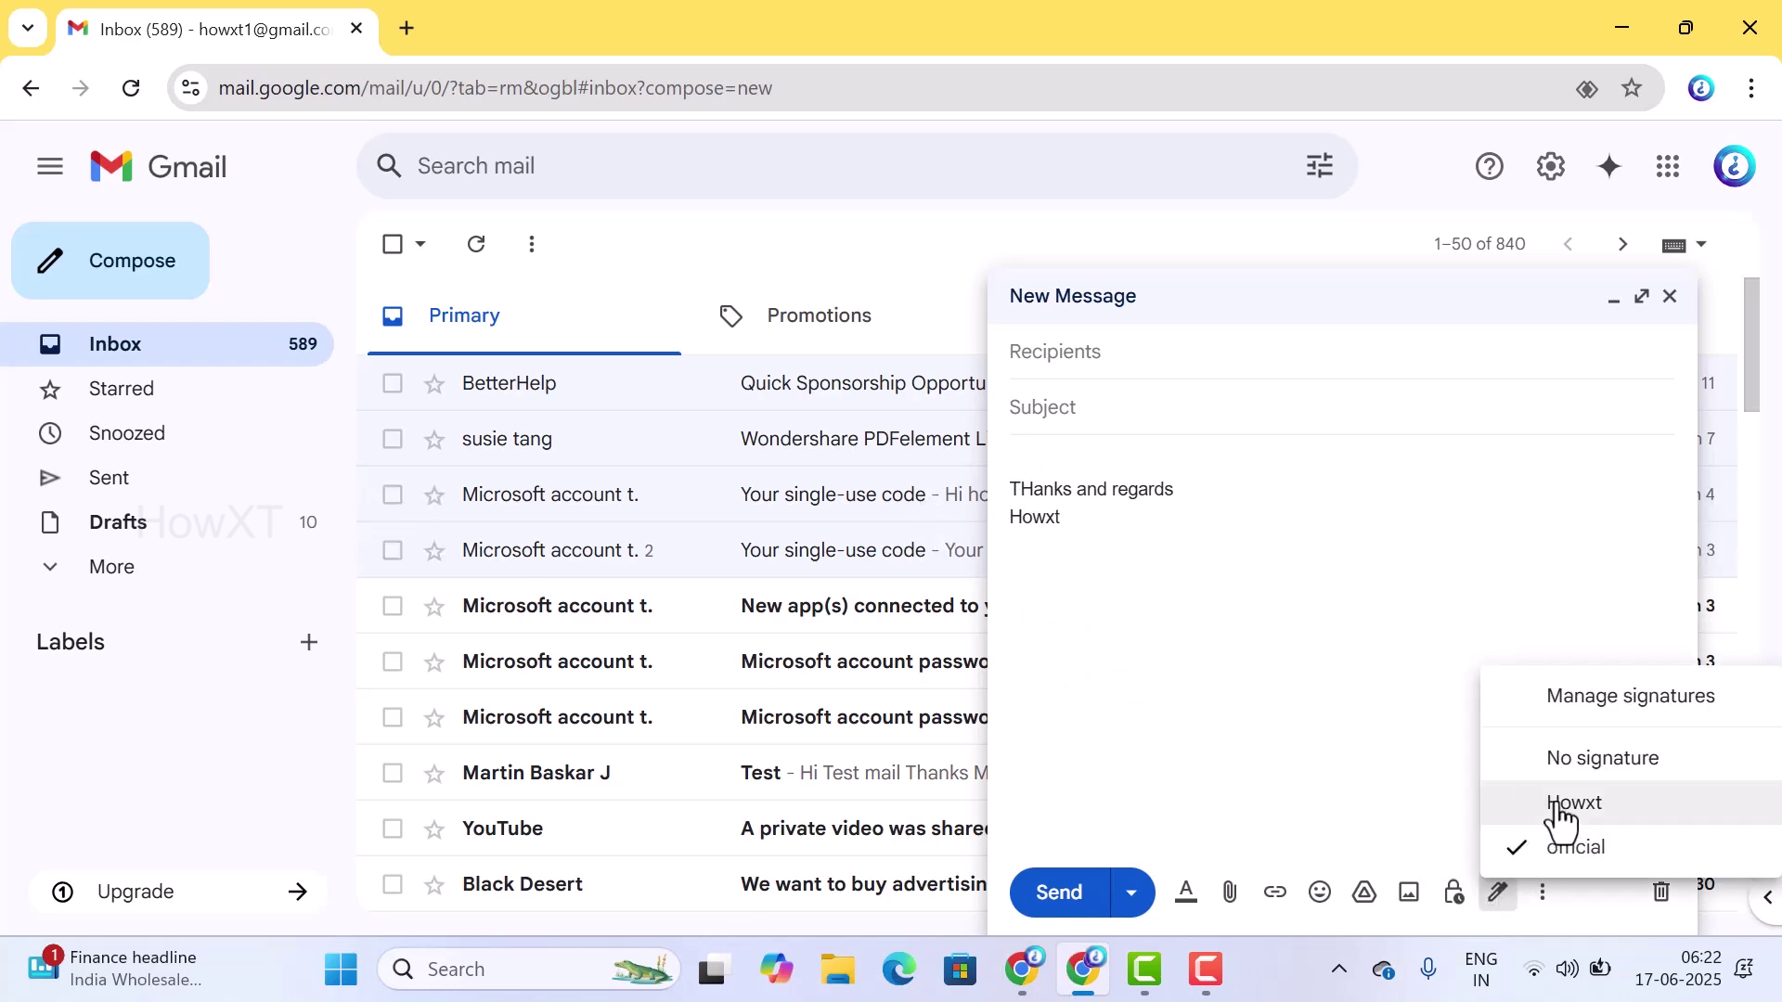
pyautogui.click(1569, 780)
pyautogui.click(1498, 893)
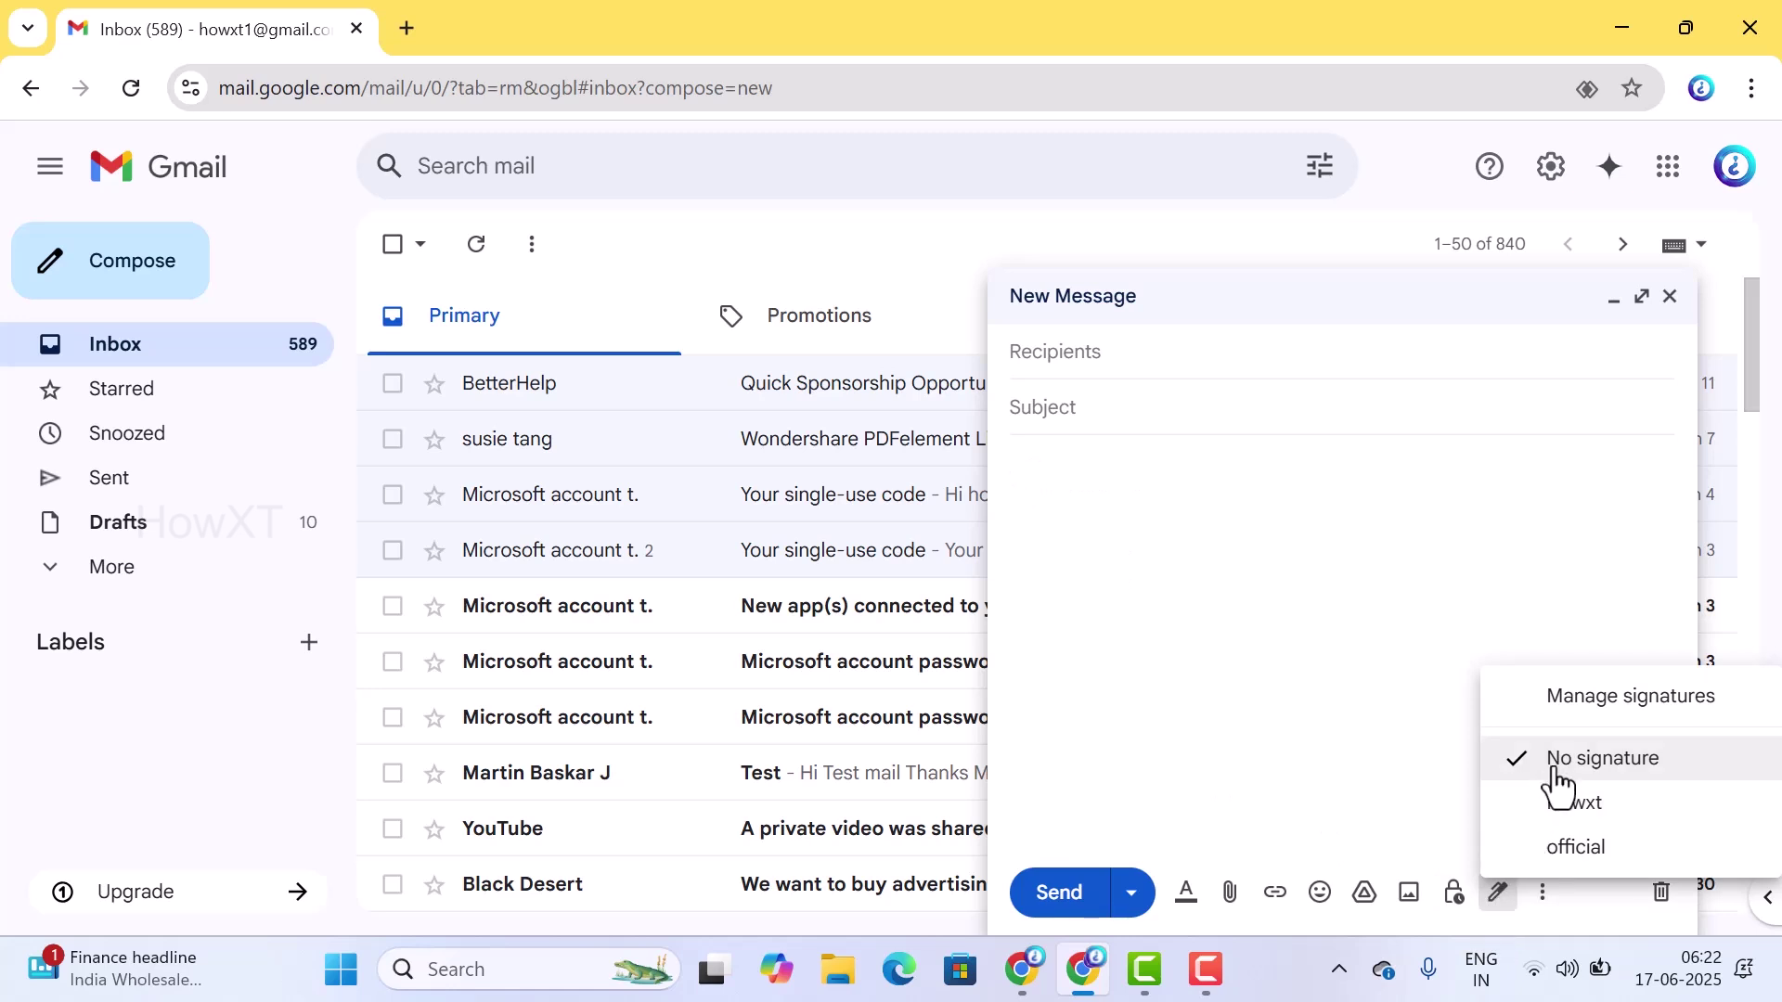
pyautogui.click(1574, 703)
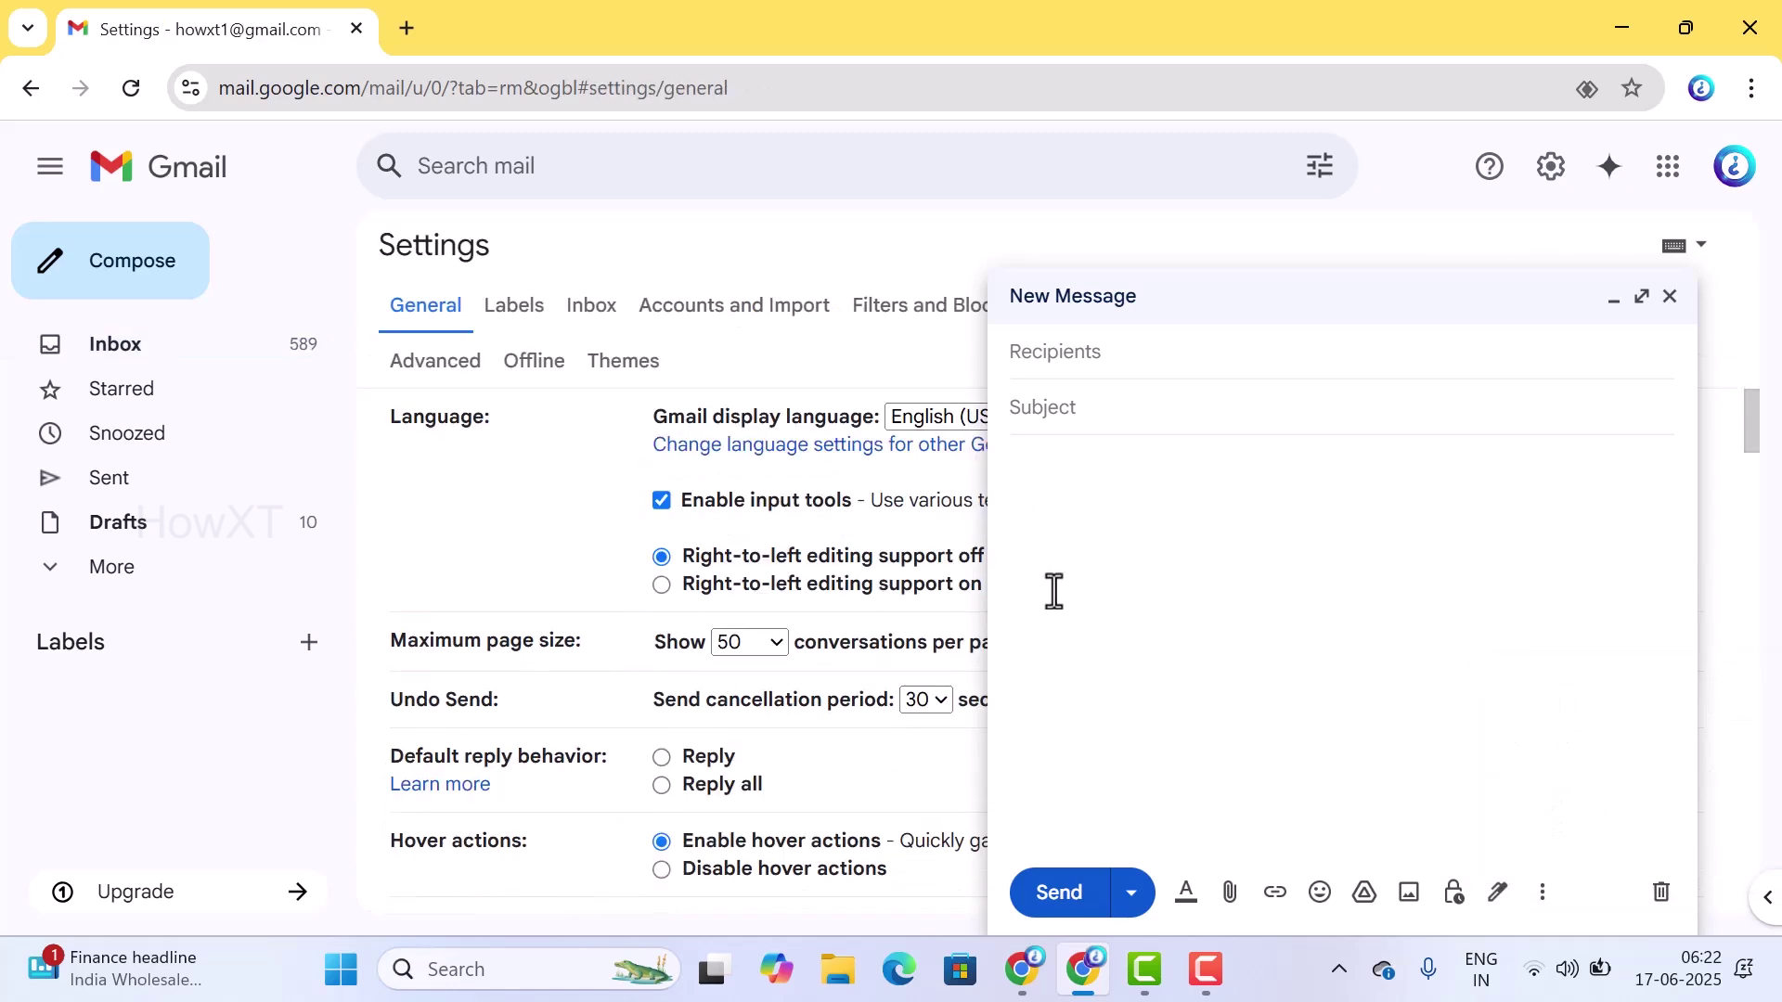
# - Close the new message as a draft, return to the Inbox, and dismiss the ⋮ menu
pyautogui.click(1671, 297)
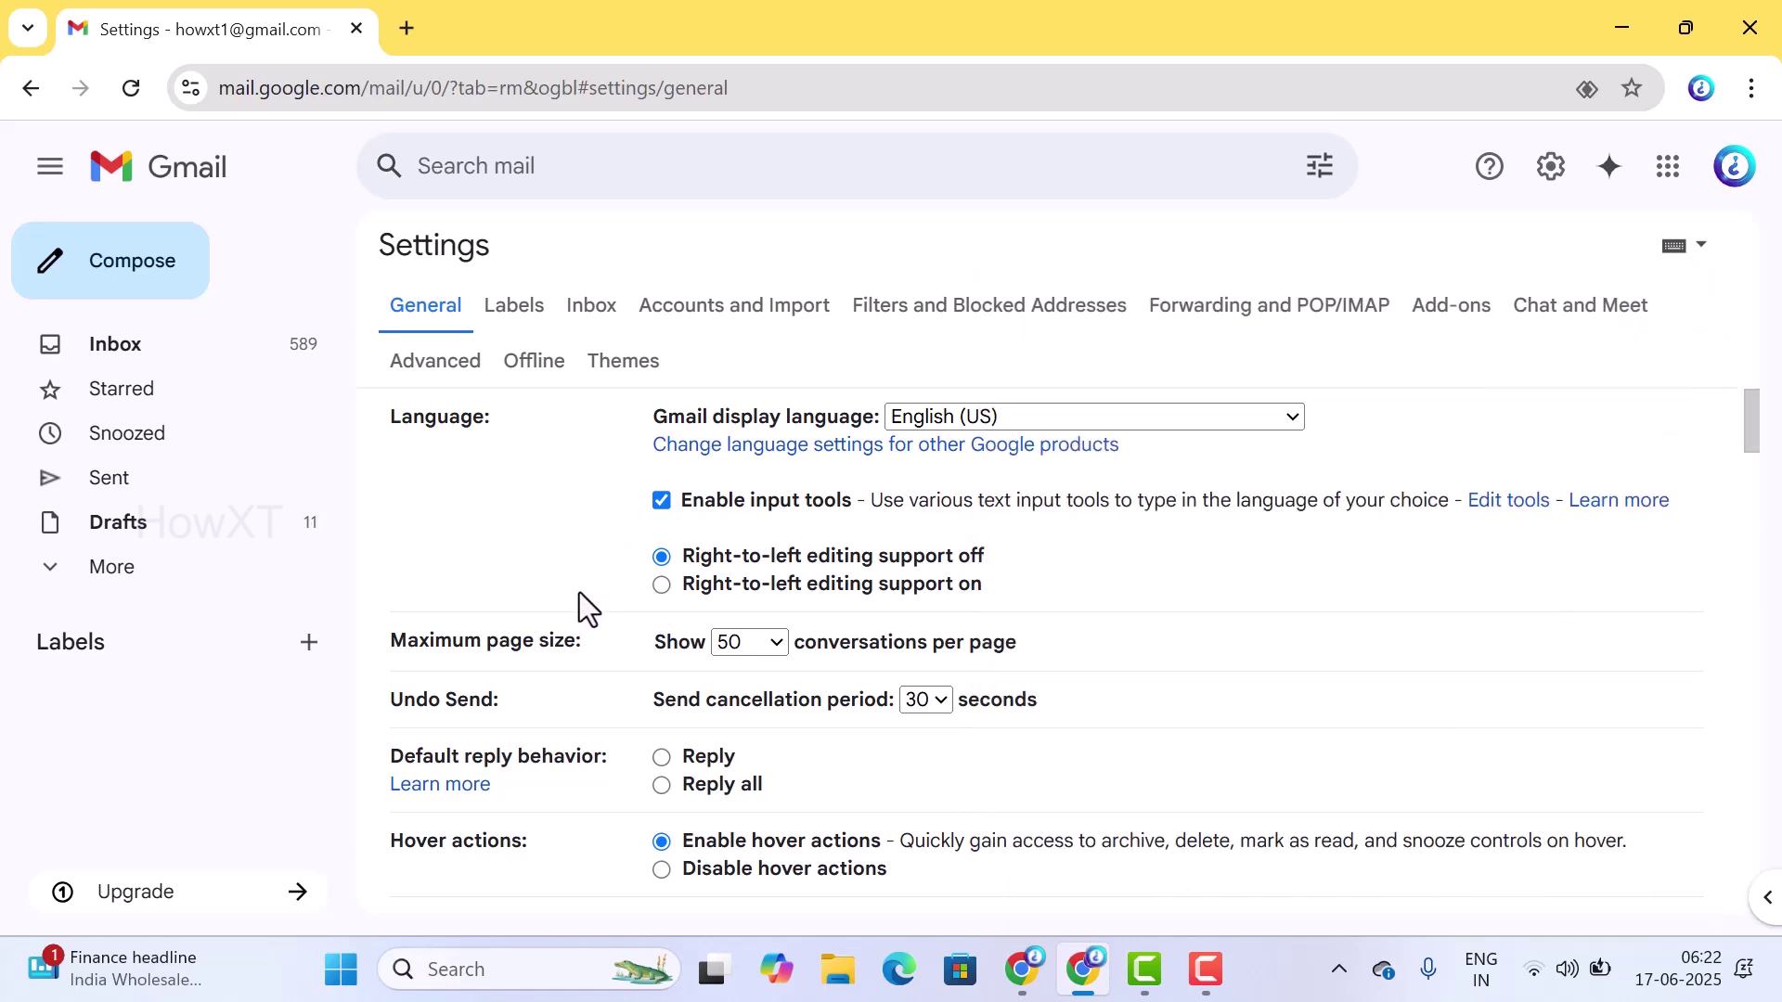
pyautogui.click(96, 357)
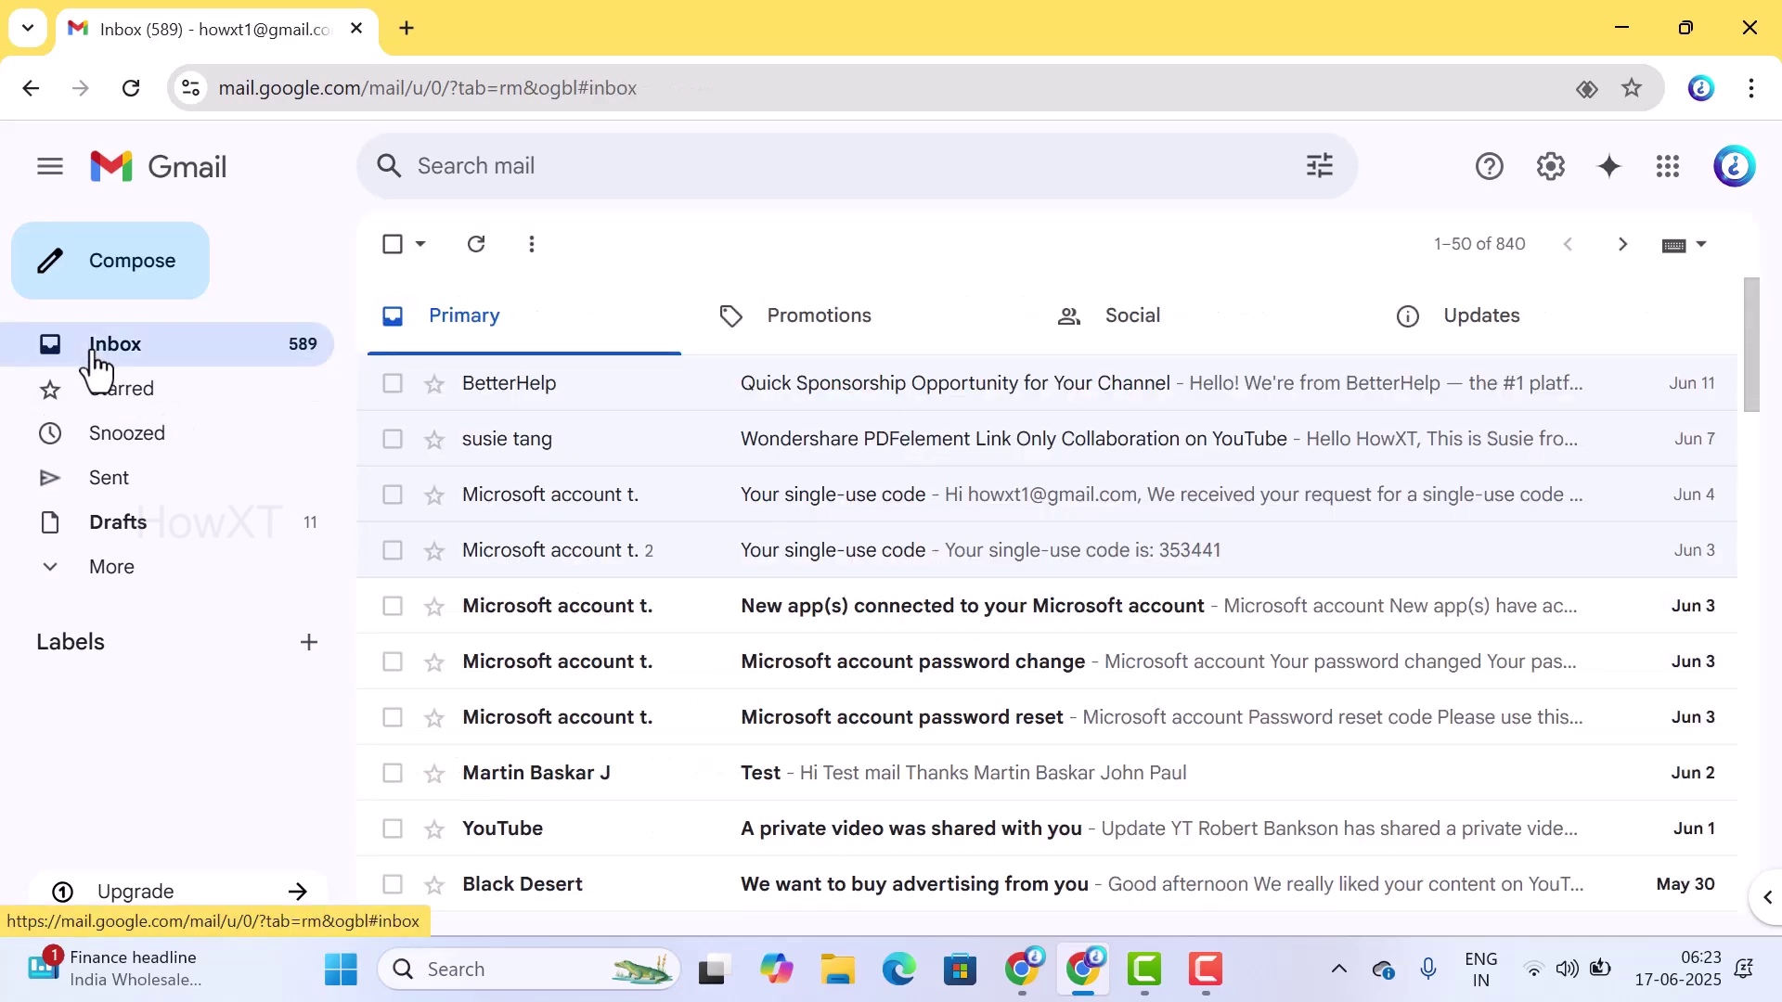
pyautogui.click(534, 249)
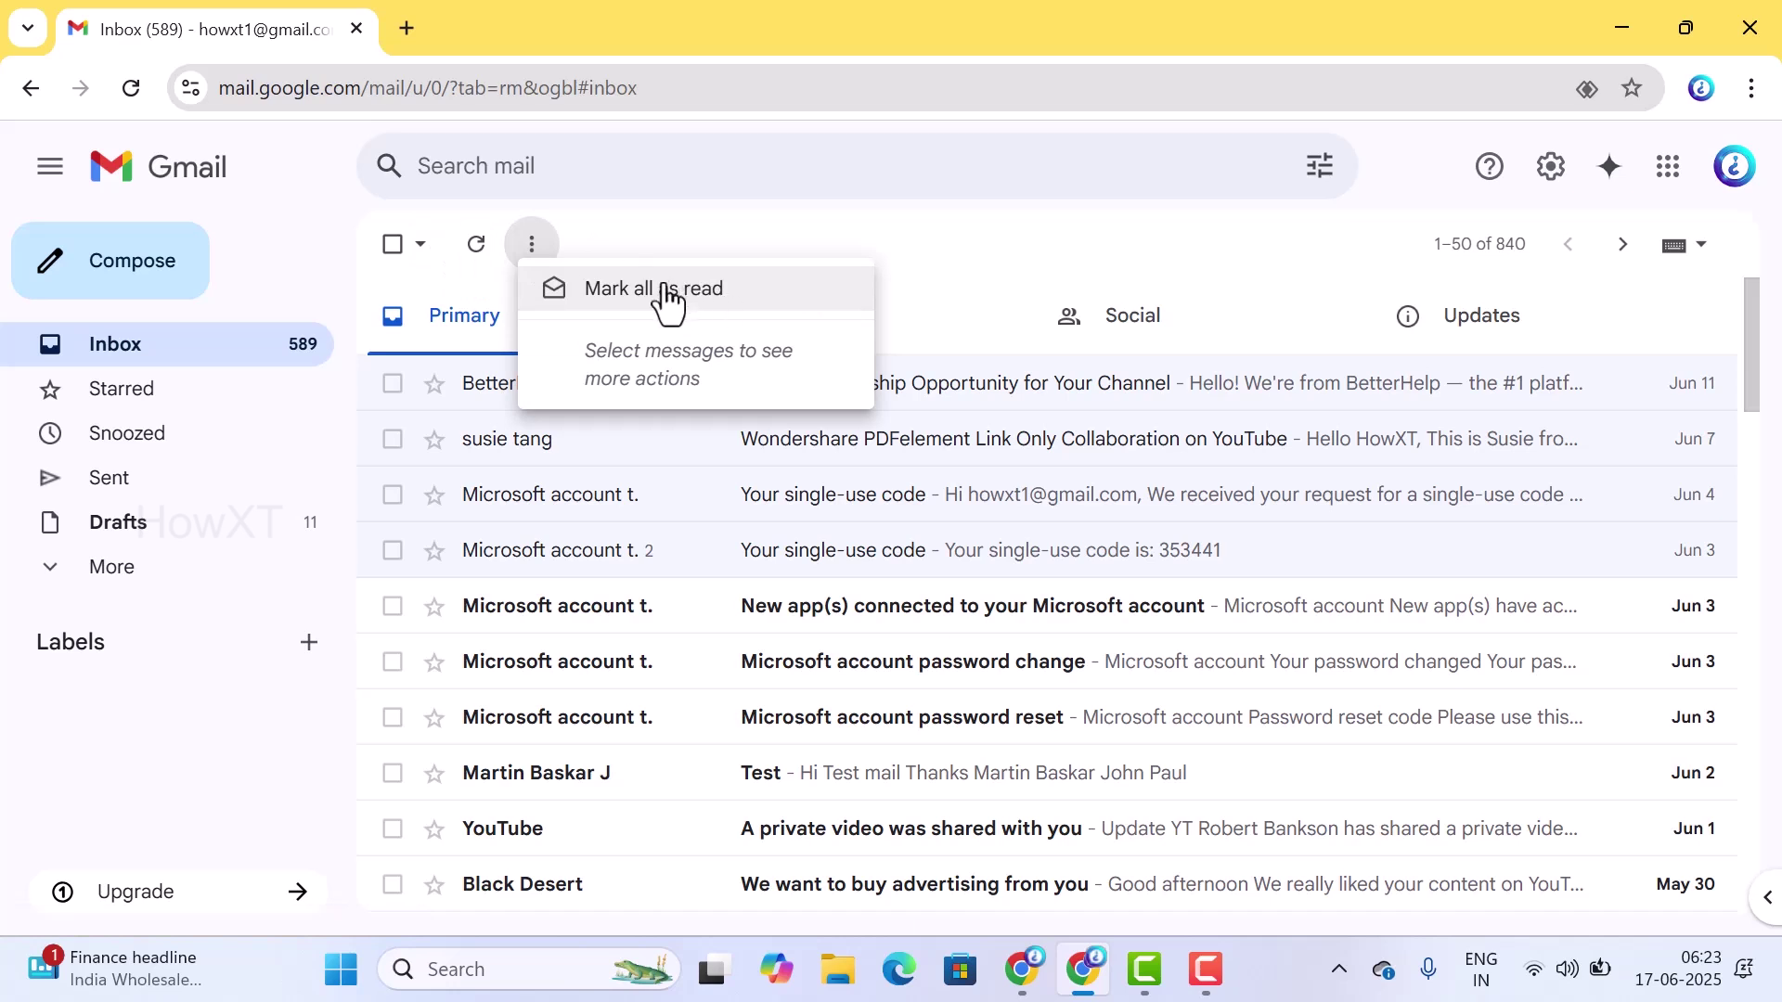
pyautogui.click(949, 263)
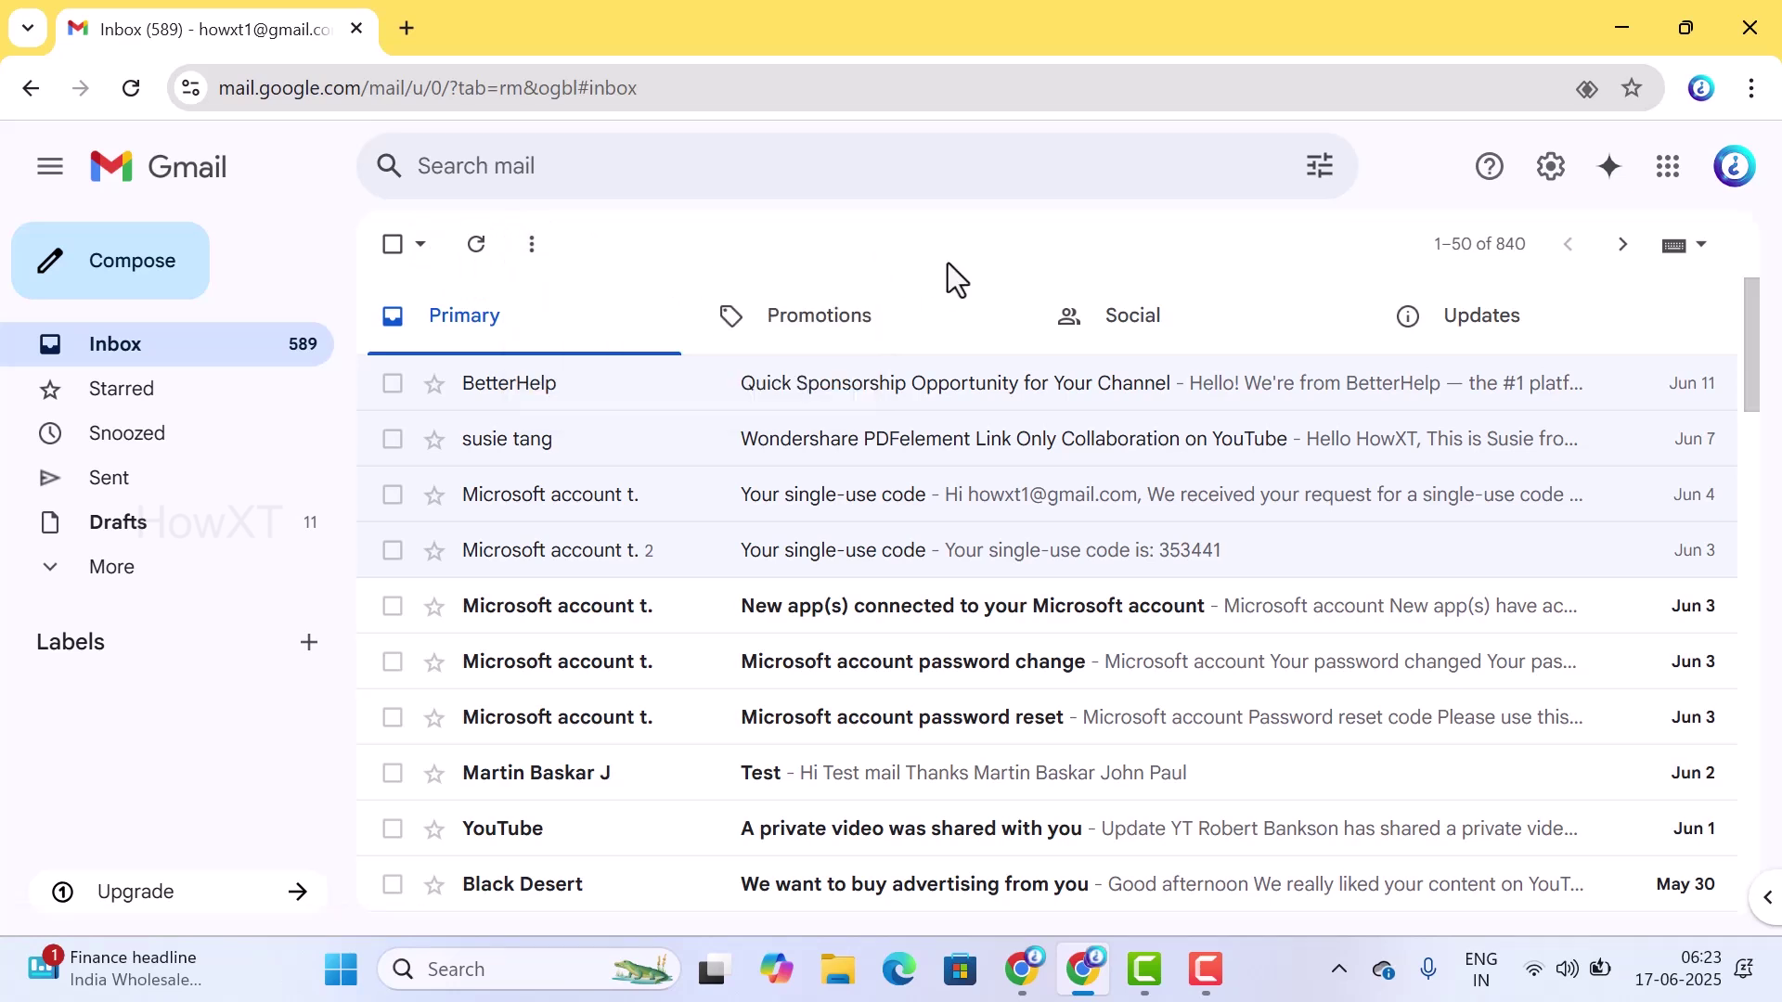
# - Reopen the General settings, scroll to the bottom, and save the changes with Text button labels
pyautogui.click(1554, 171)
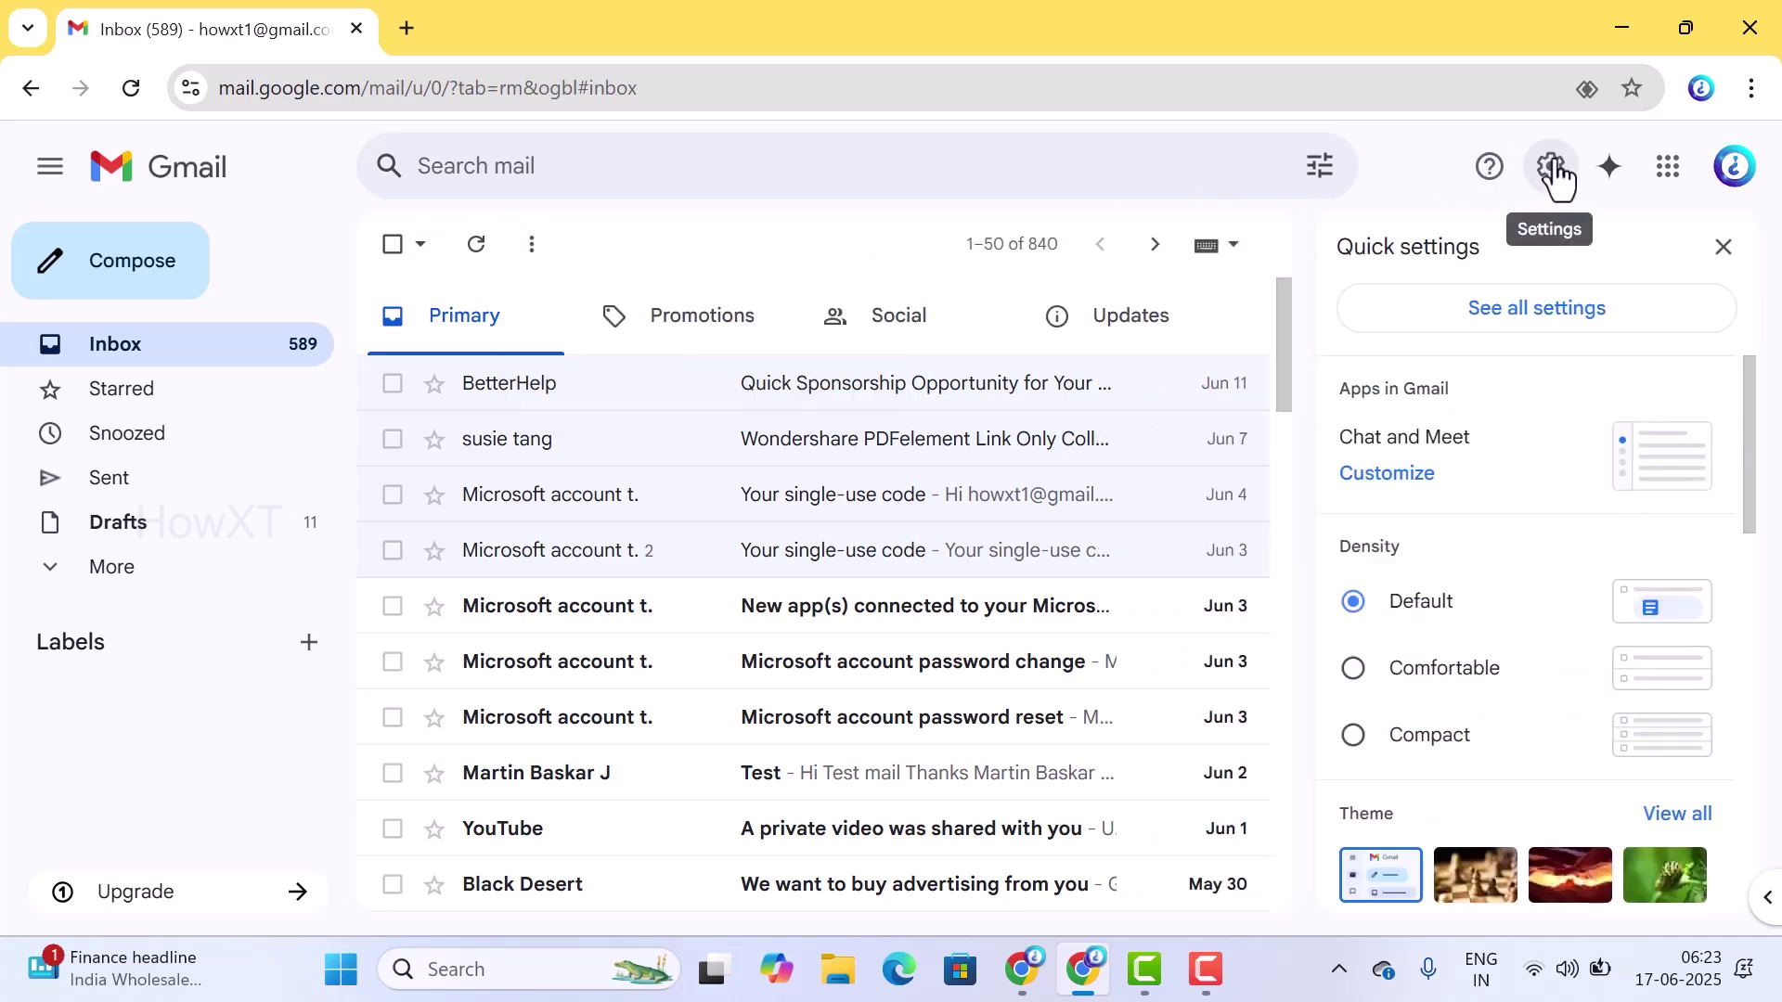
pyautogui.click(1475, 320)
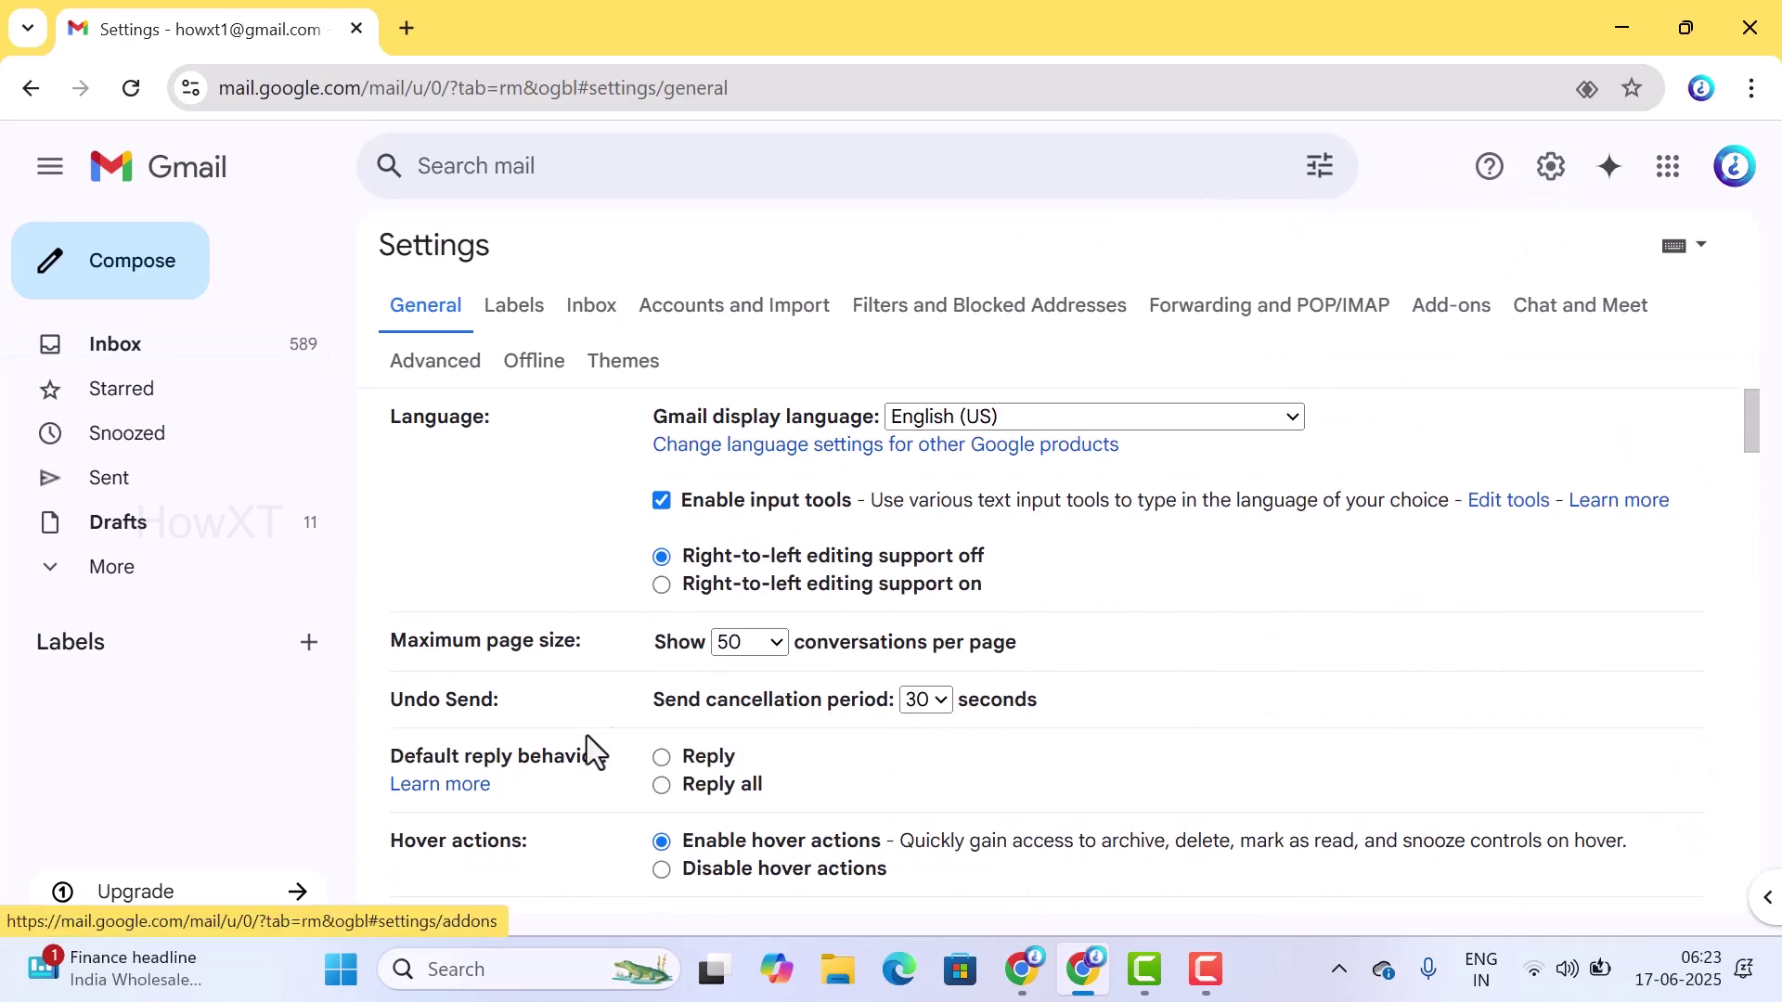
pyautogui.scroll(-9, 449, 604)
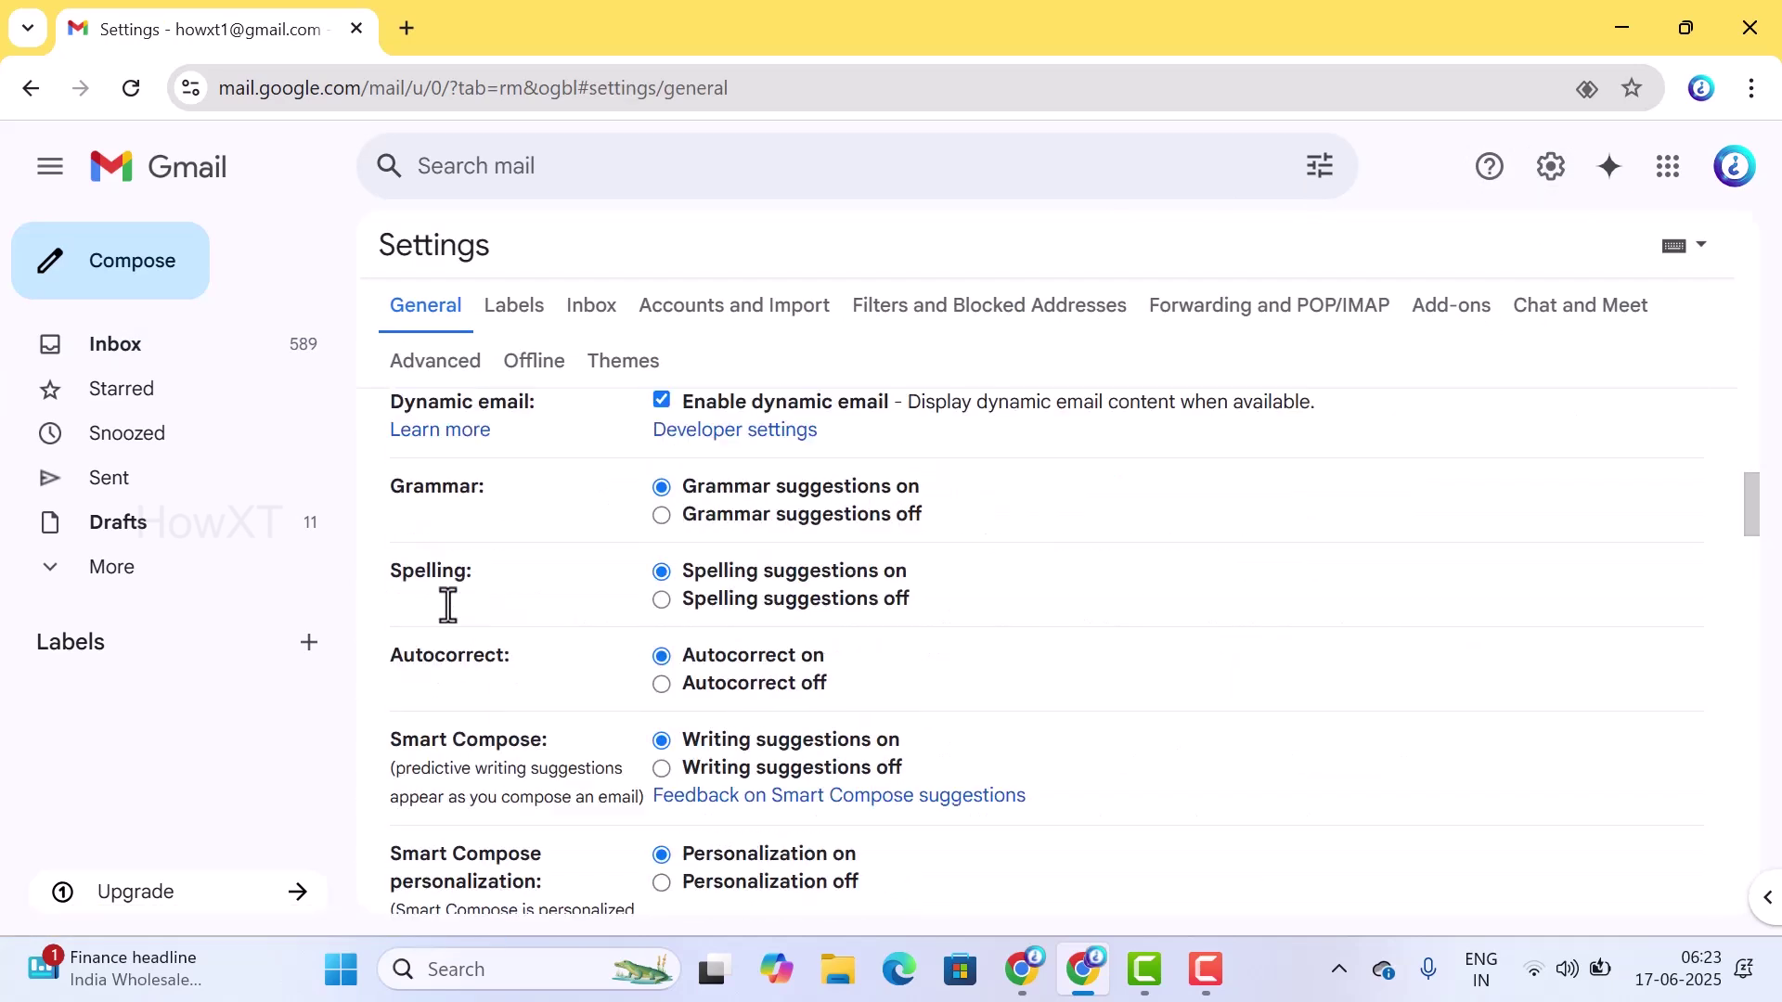
pyautogui.scroll(-5, 449, 604)
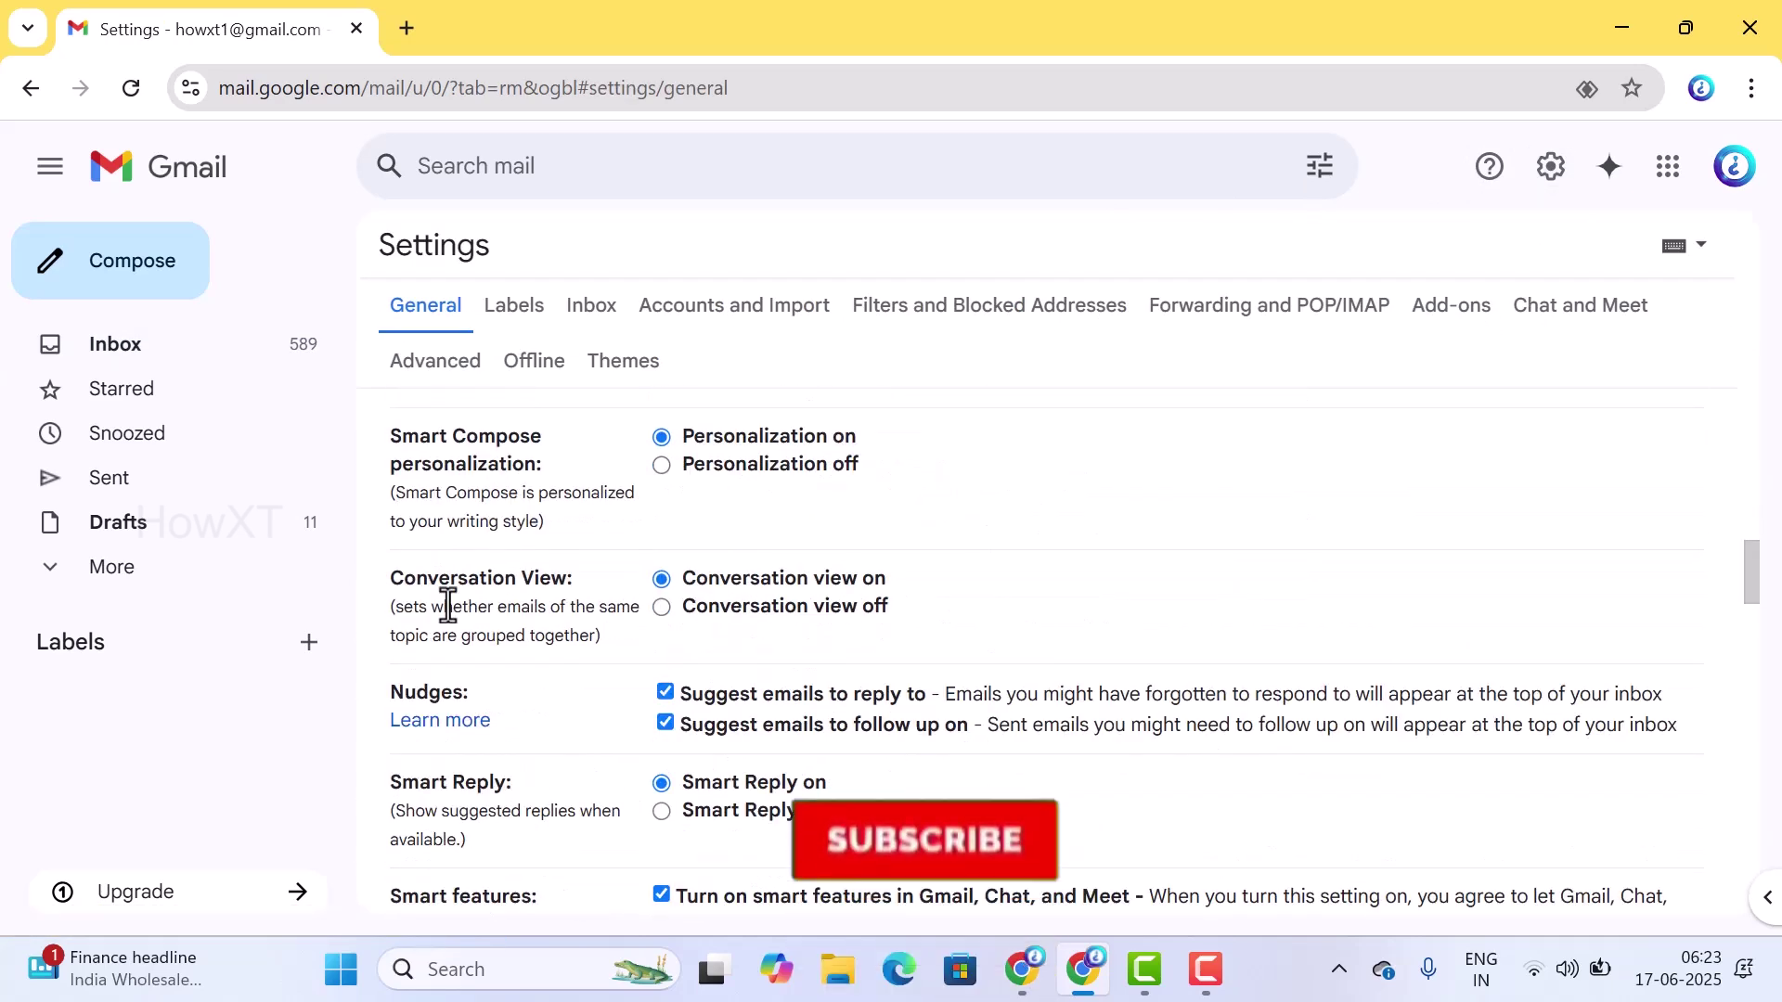
pyautogui.scroll(-8, 448, 604)
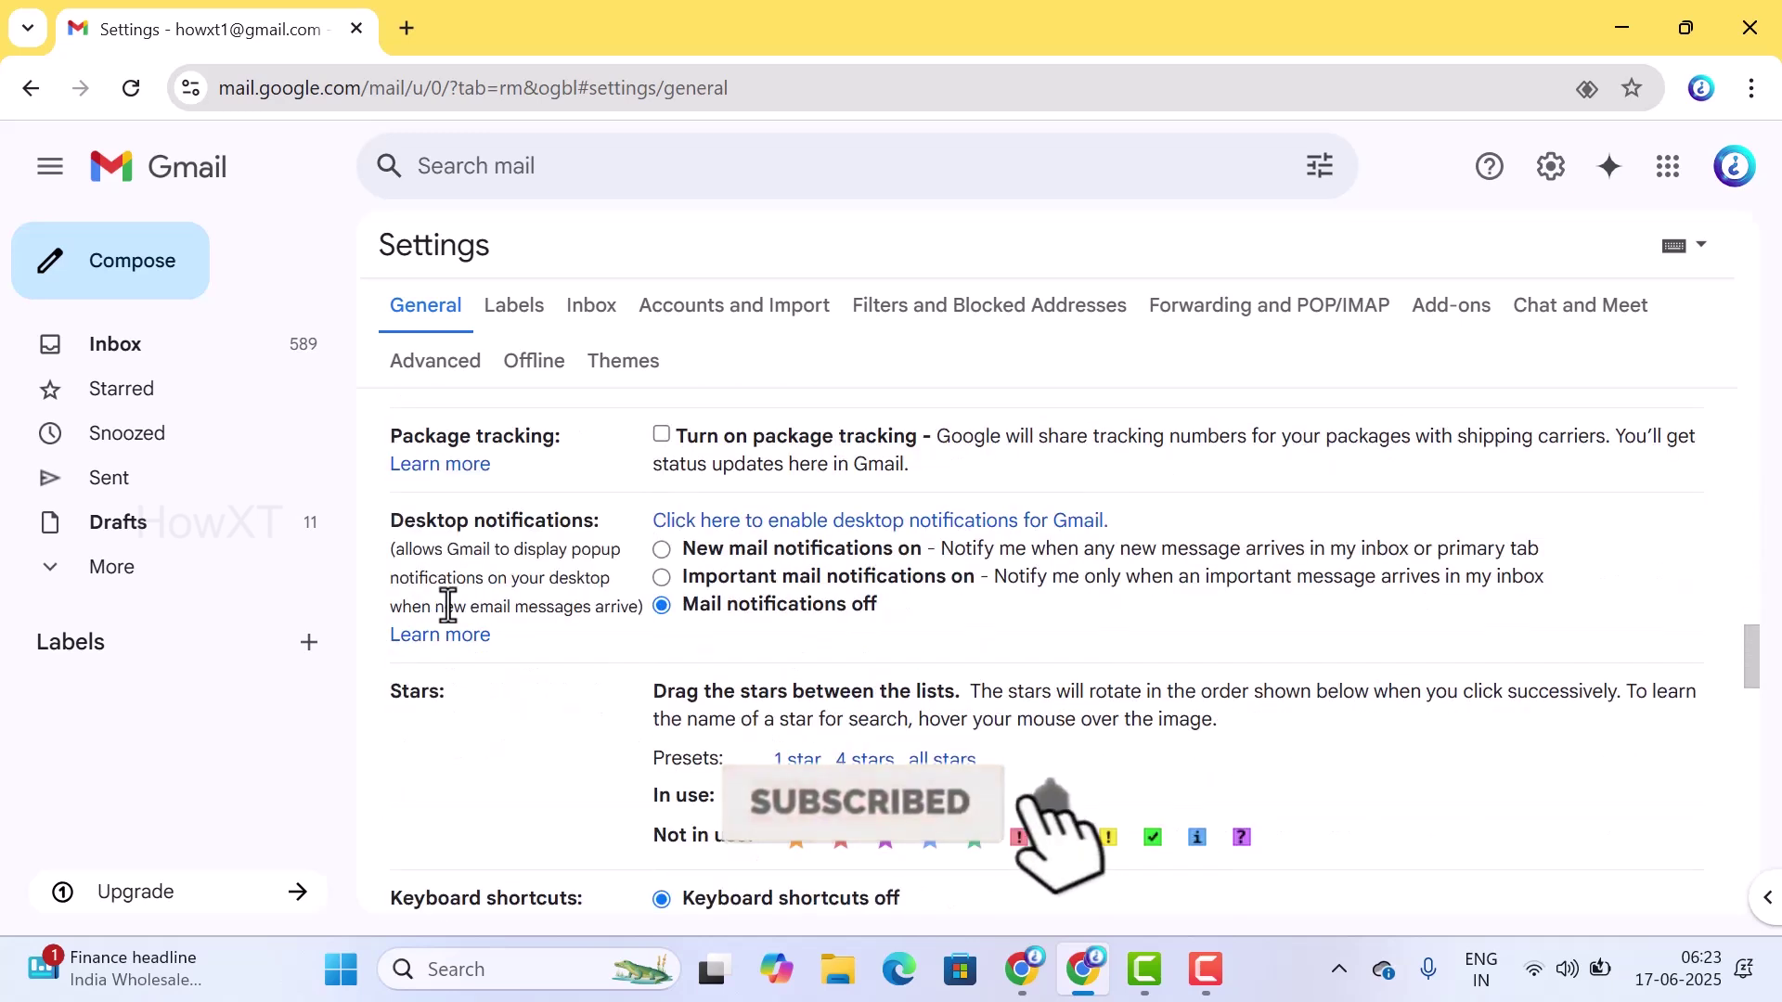
pyautogui.scroll(-3, 449, 604)
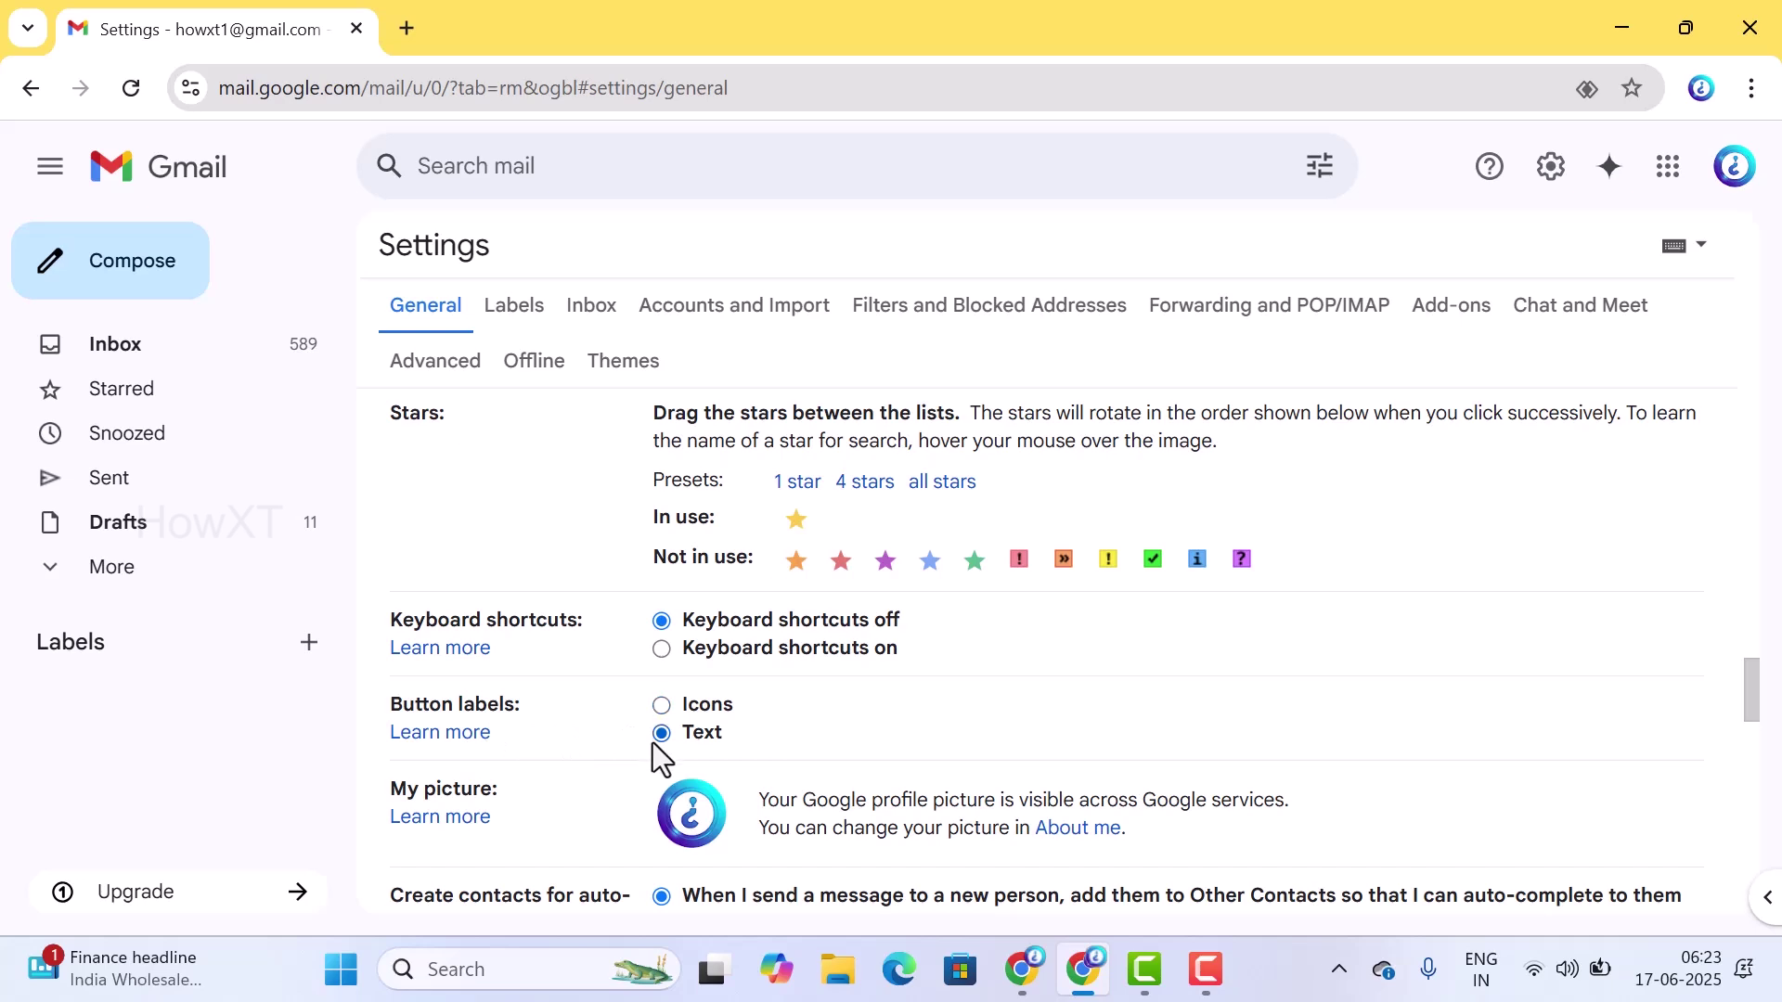
pyautogui.scroll(-15, 715, 741)
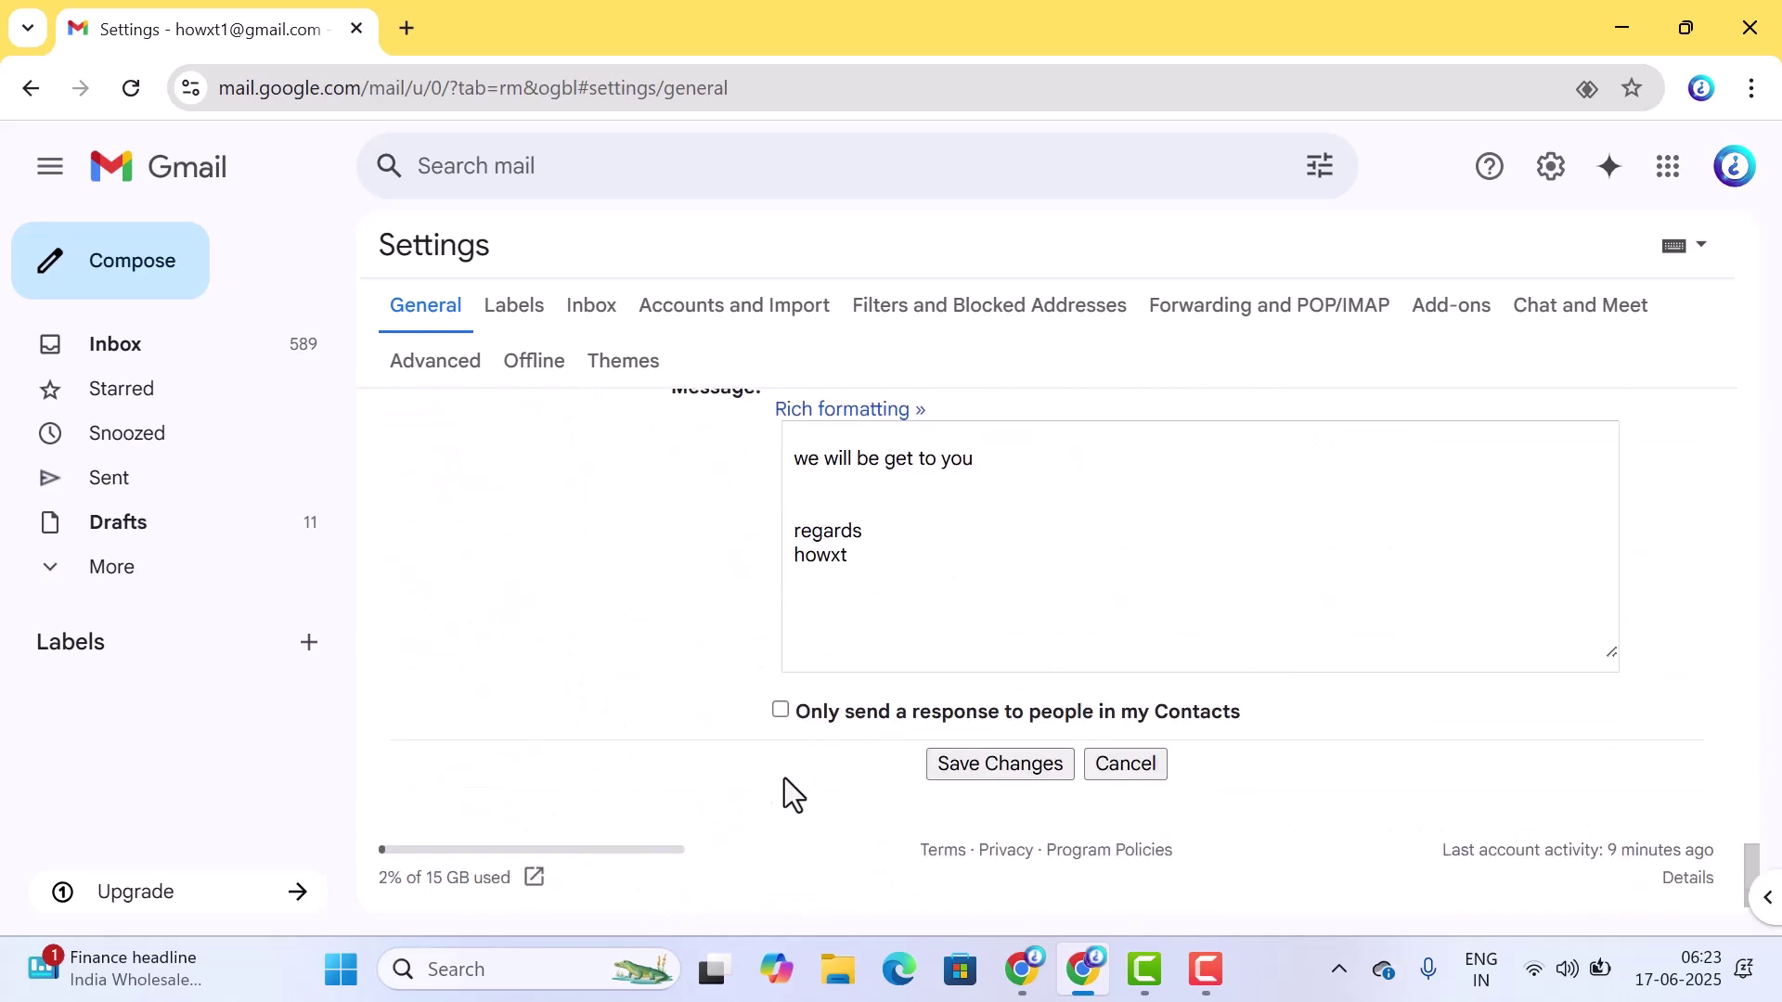
pyautogui.click(972, 778)
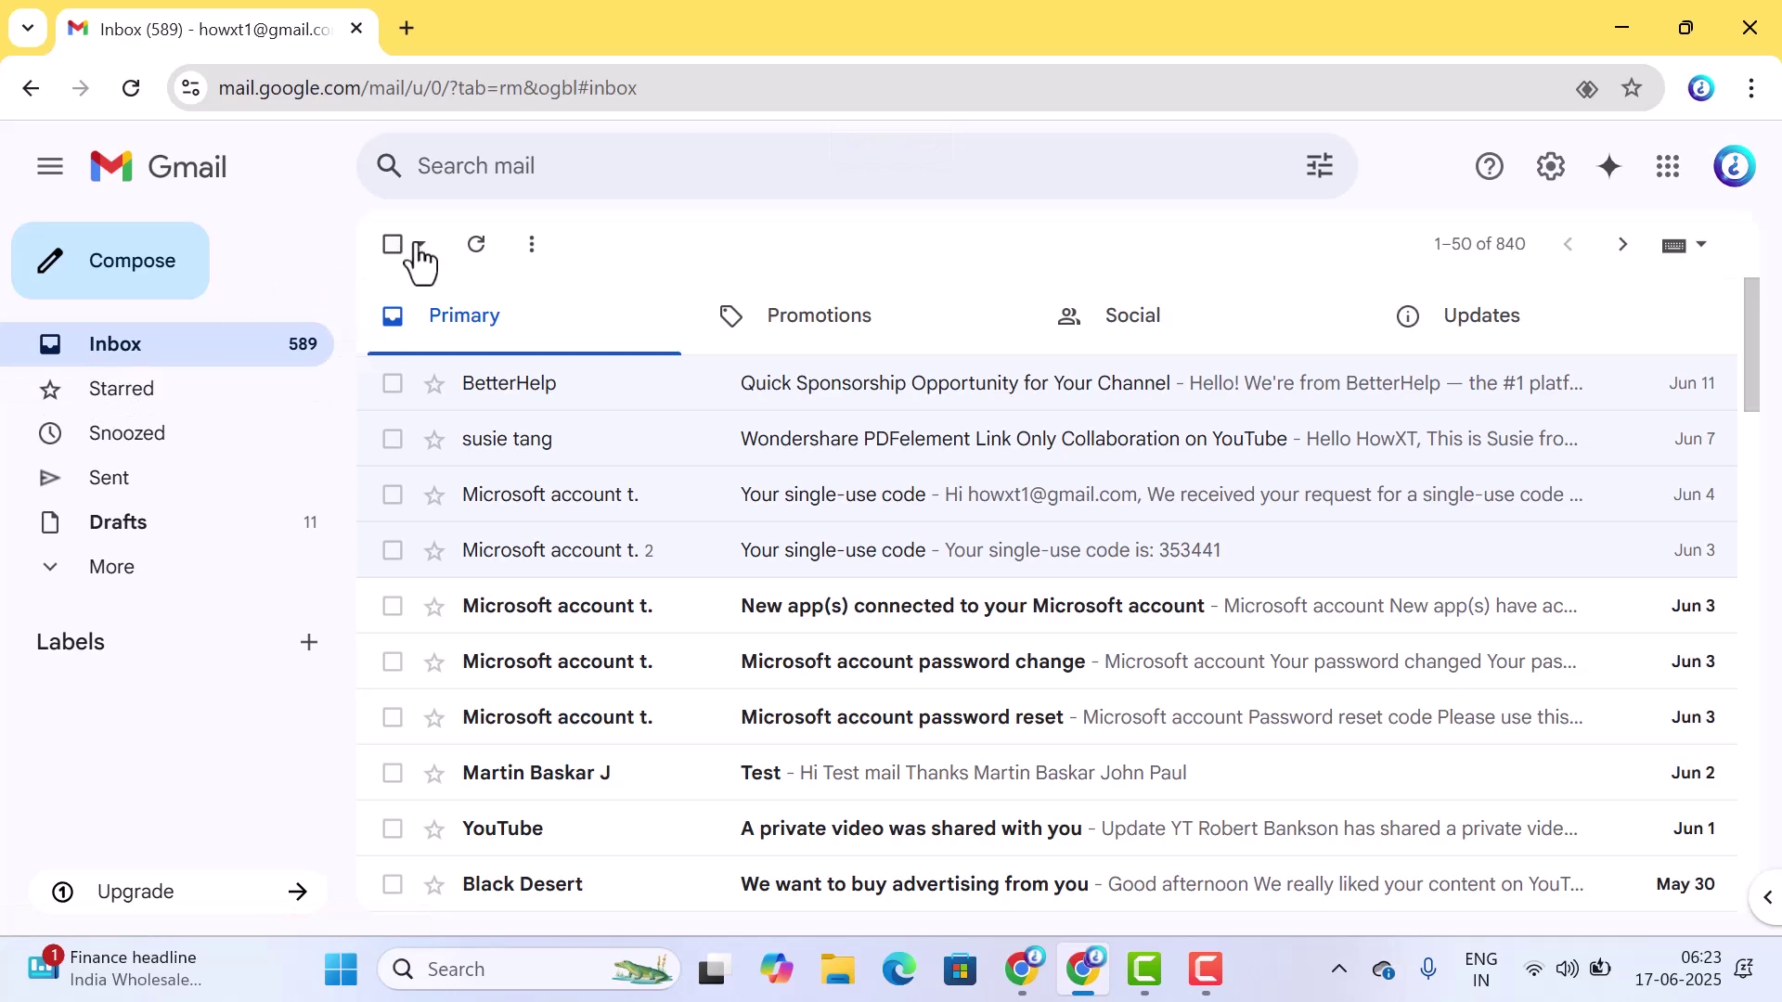
# - Open and dismiss the inbox ⋮ menu and the advanced search options panel
pyautogui.click(532, 245)
pyautogui.click(1051, 272)
pyautogui.click(1325, 169)
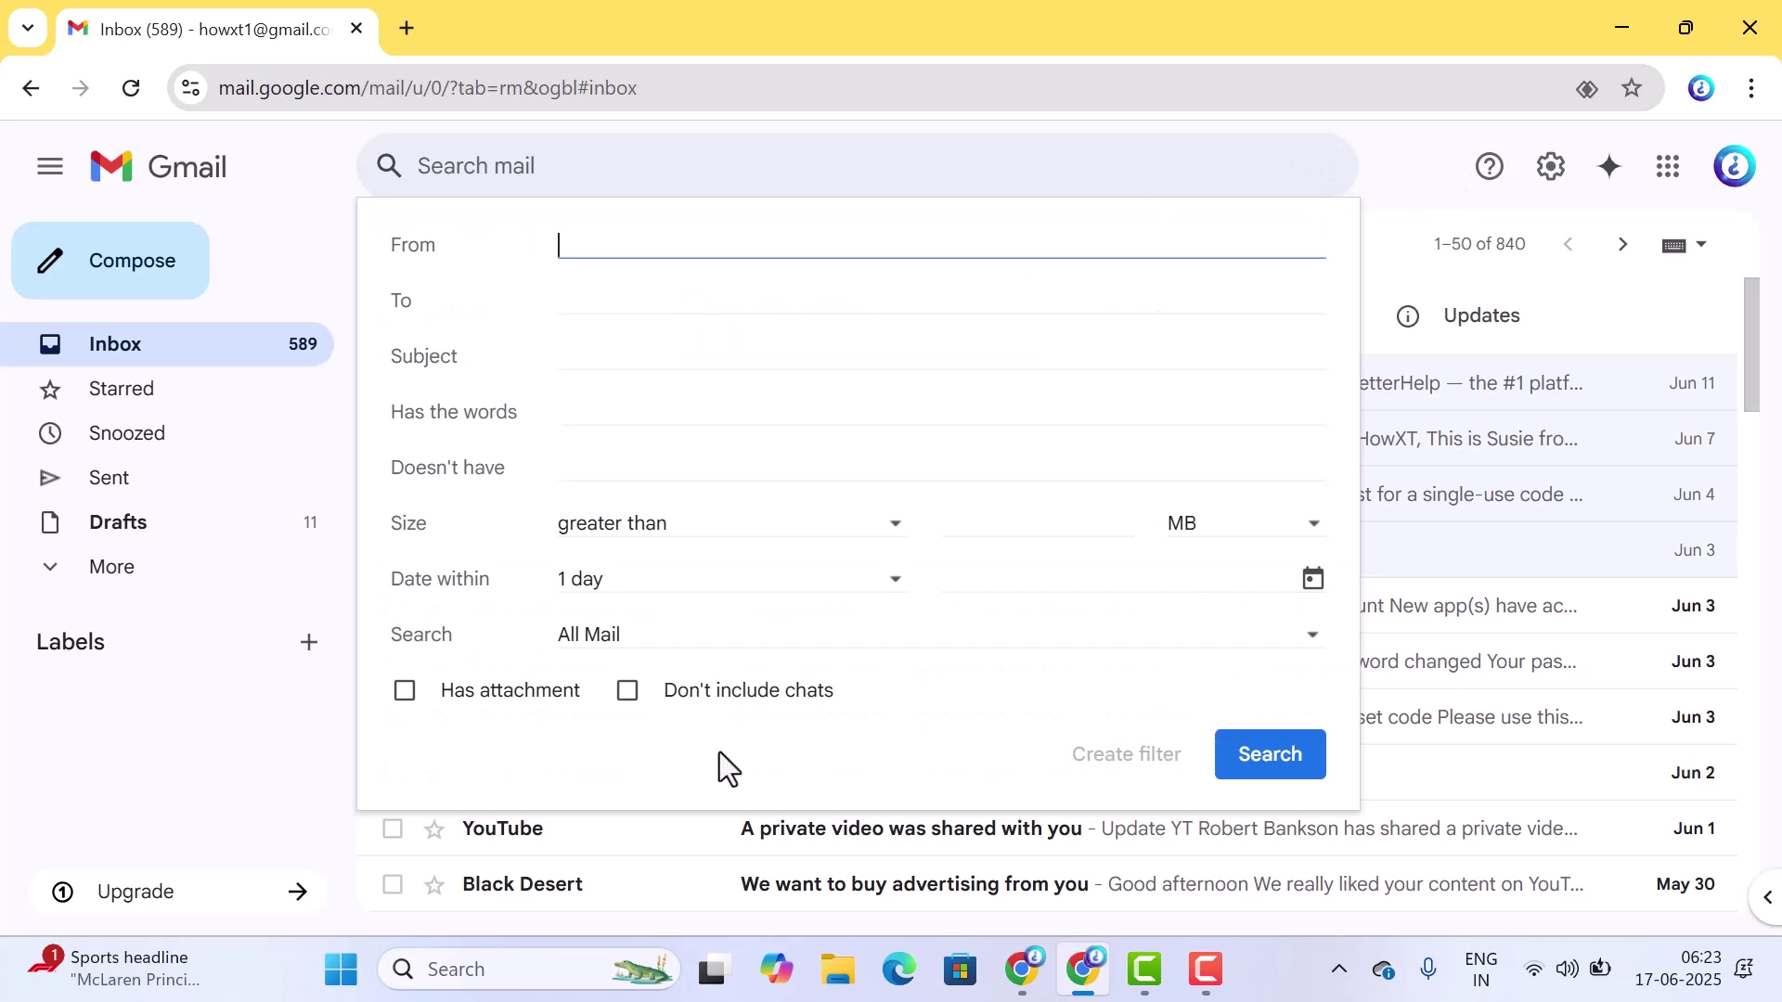
pyautogui.click(141, 856)
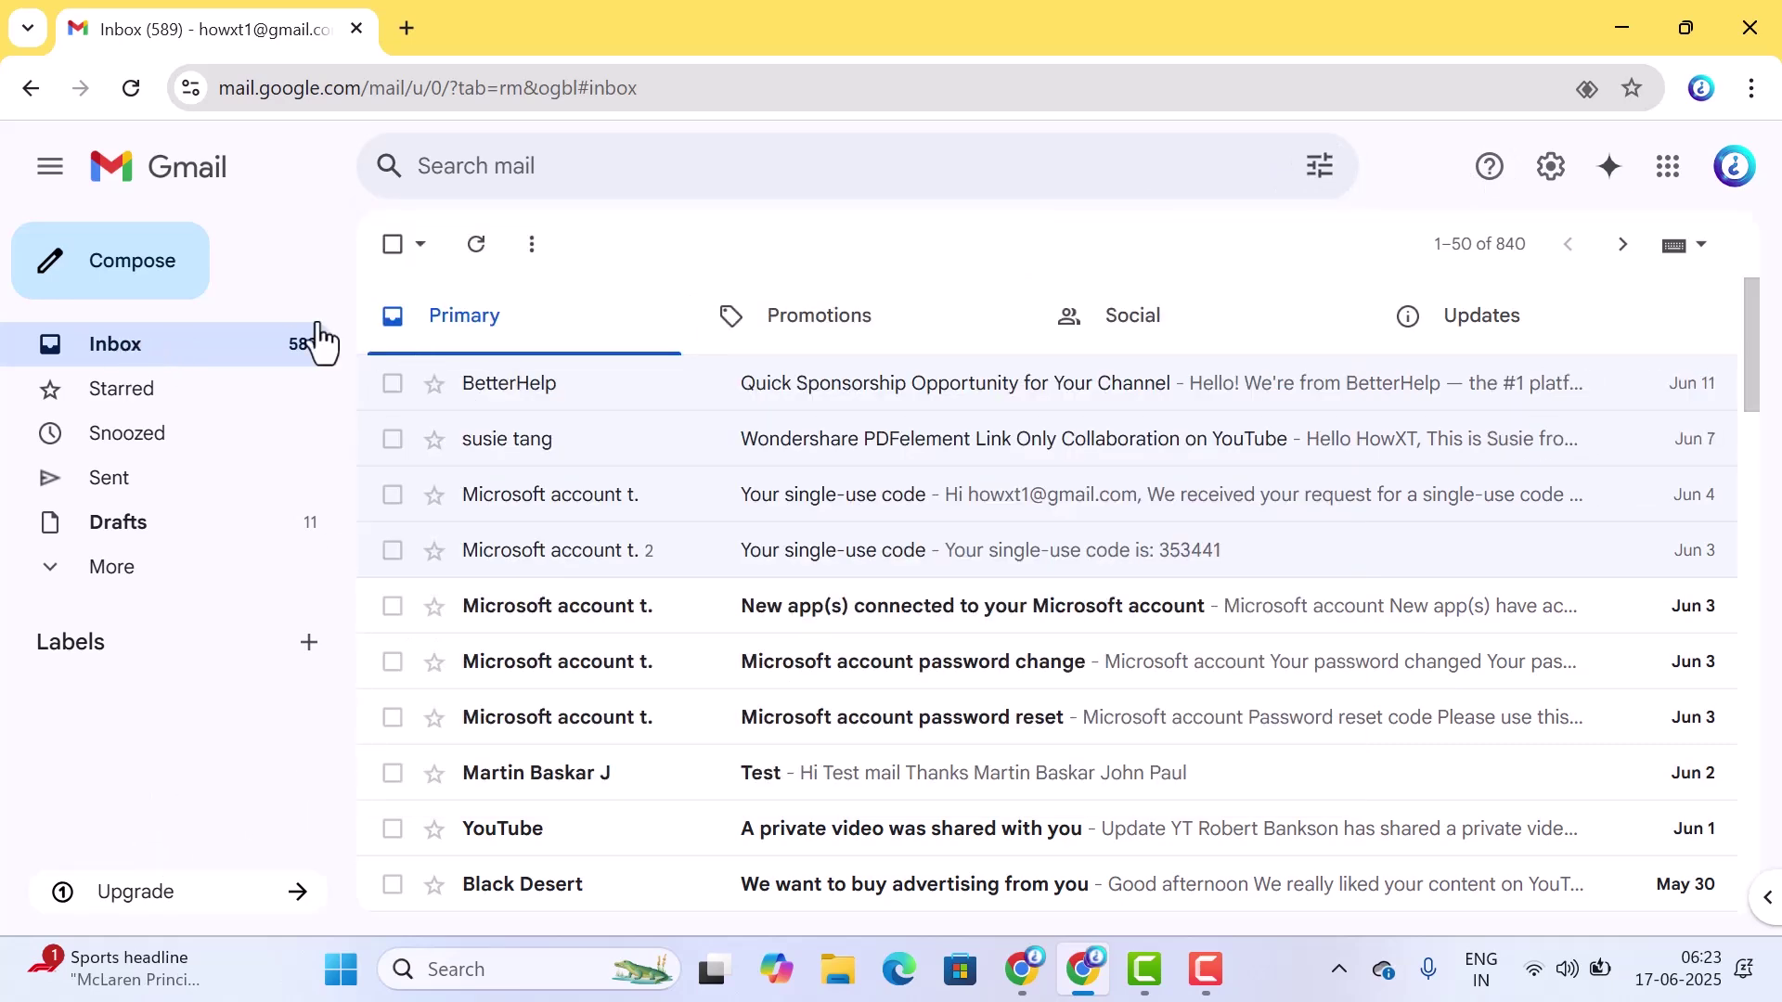
# - Open the full settings page and scroll down the General tab to Nudges
pyautogui.click(1543, 181)
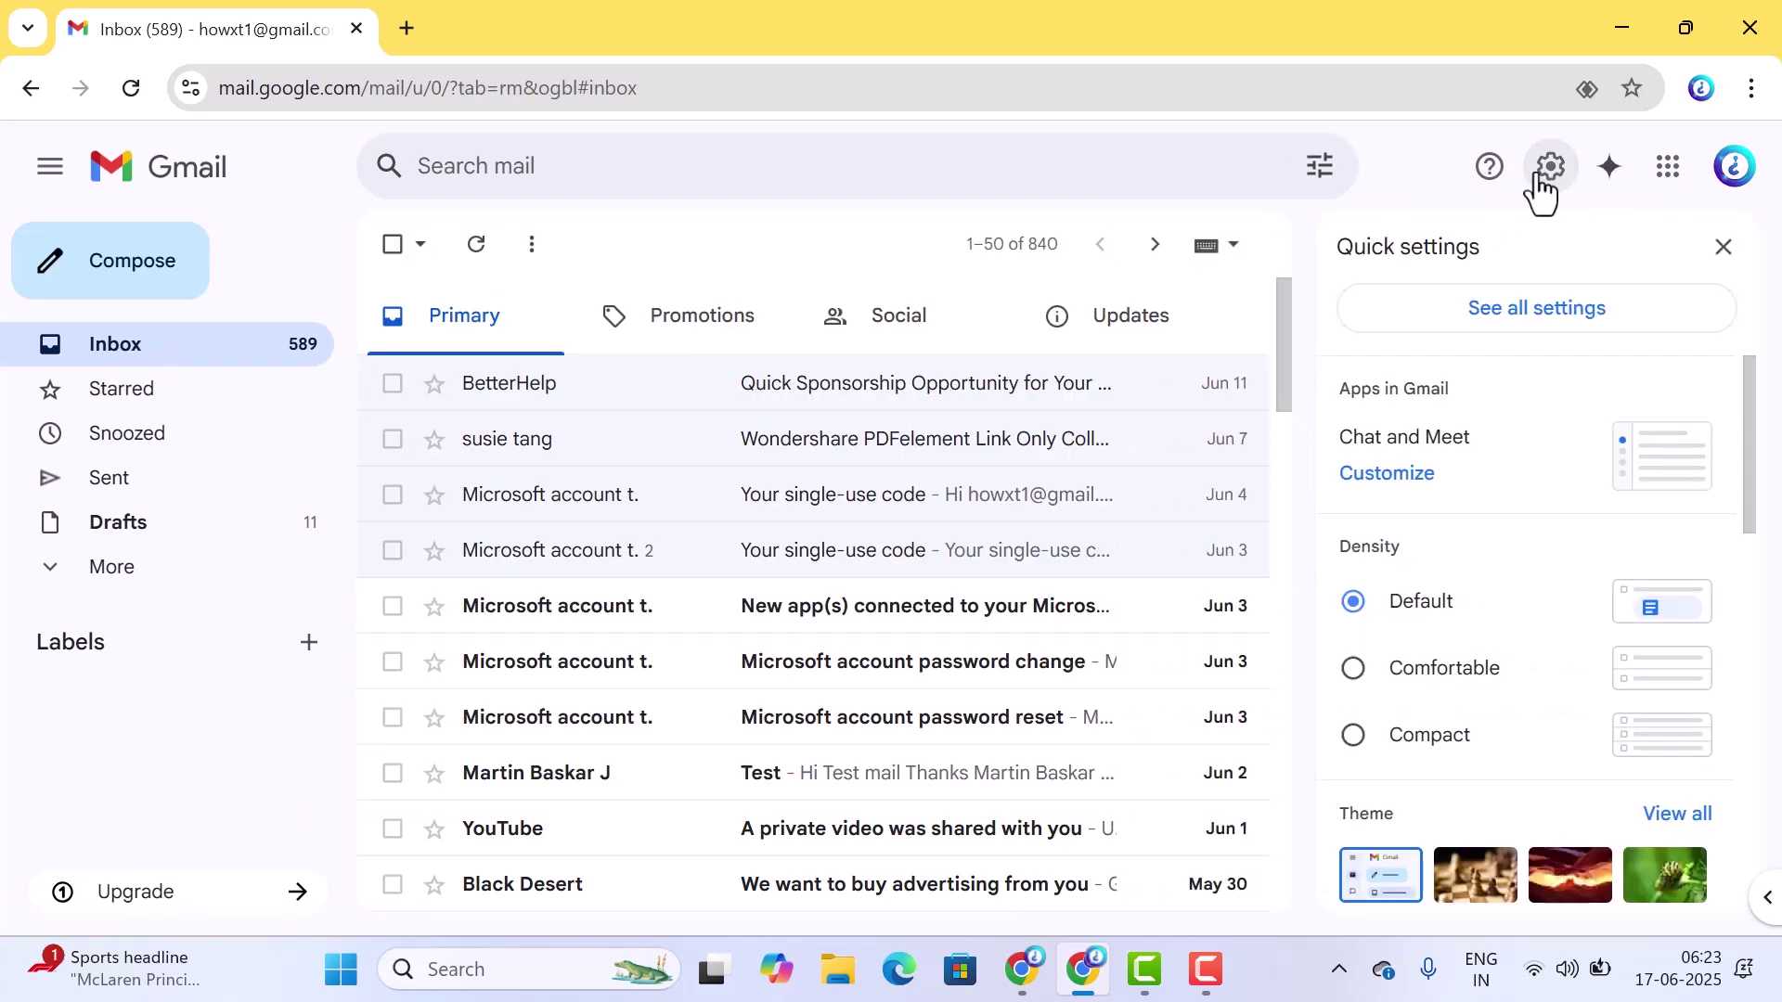
pyautogui.click(1466, 316)
pyautogui.scroll(-10, 692, 571)
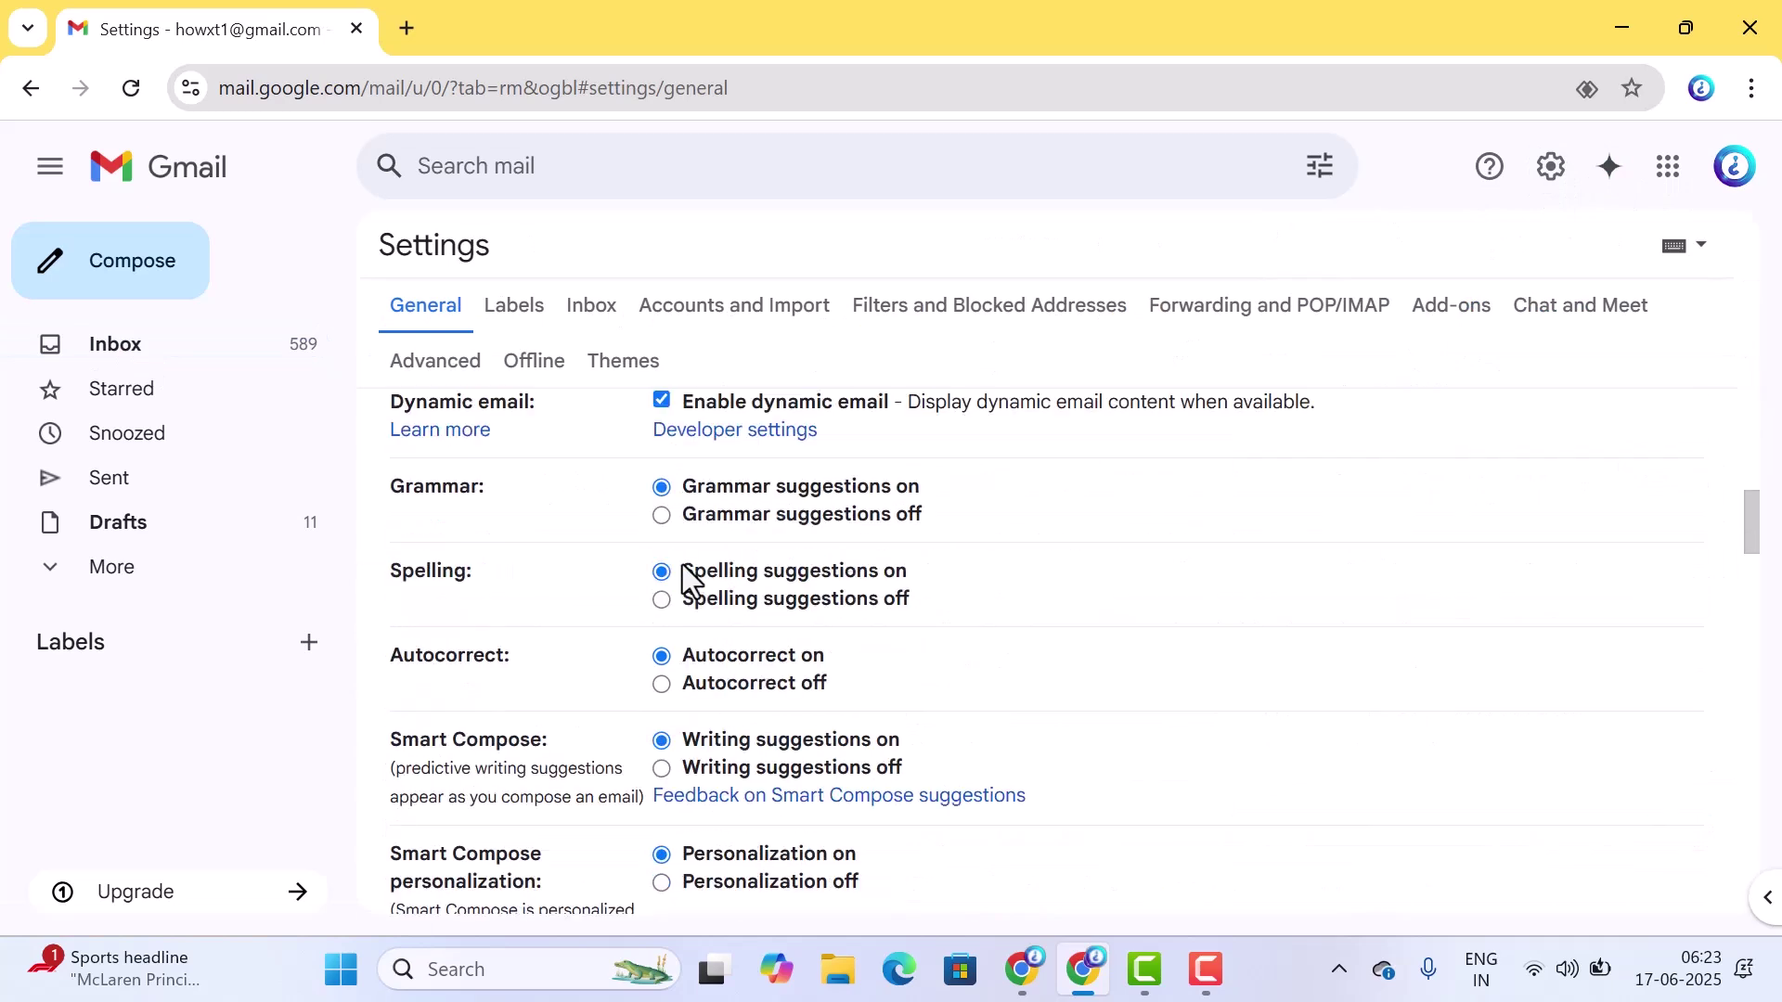
pyautogui.scroll(-6, 684, 568)
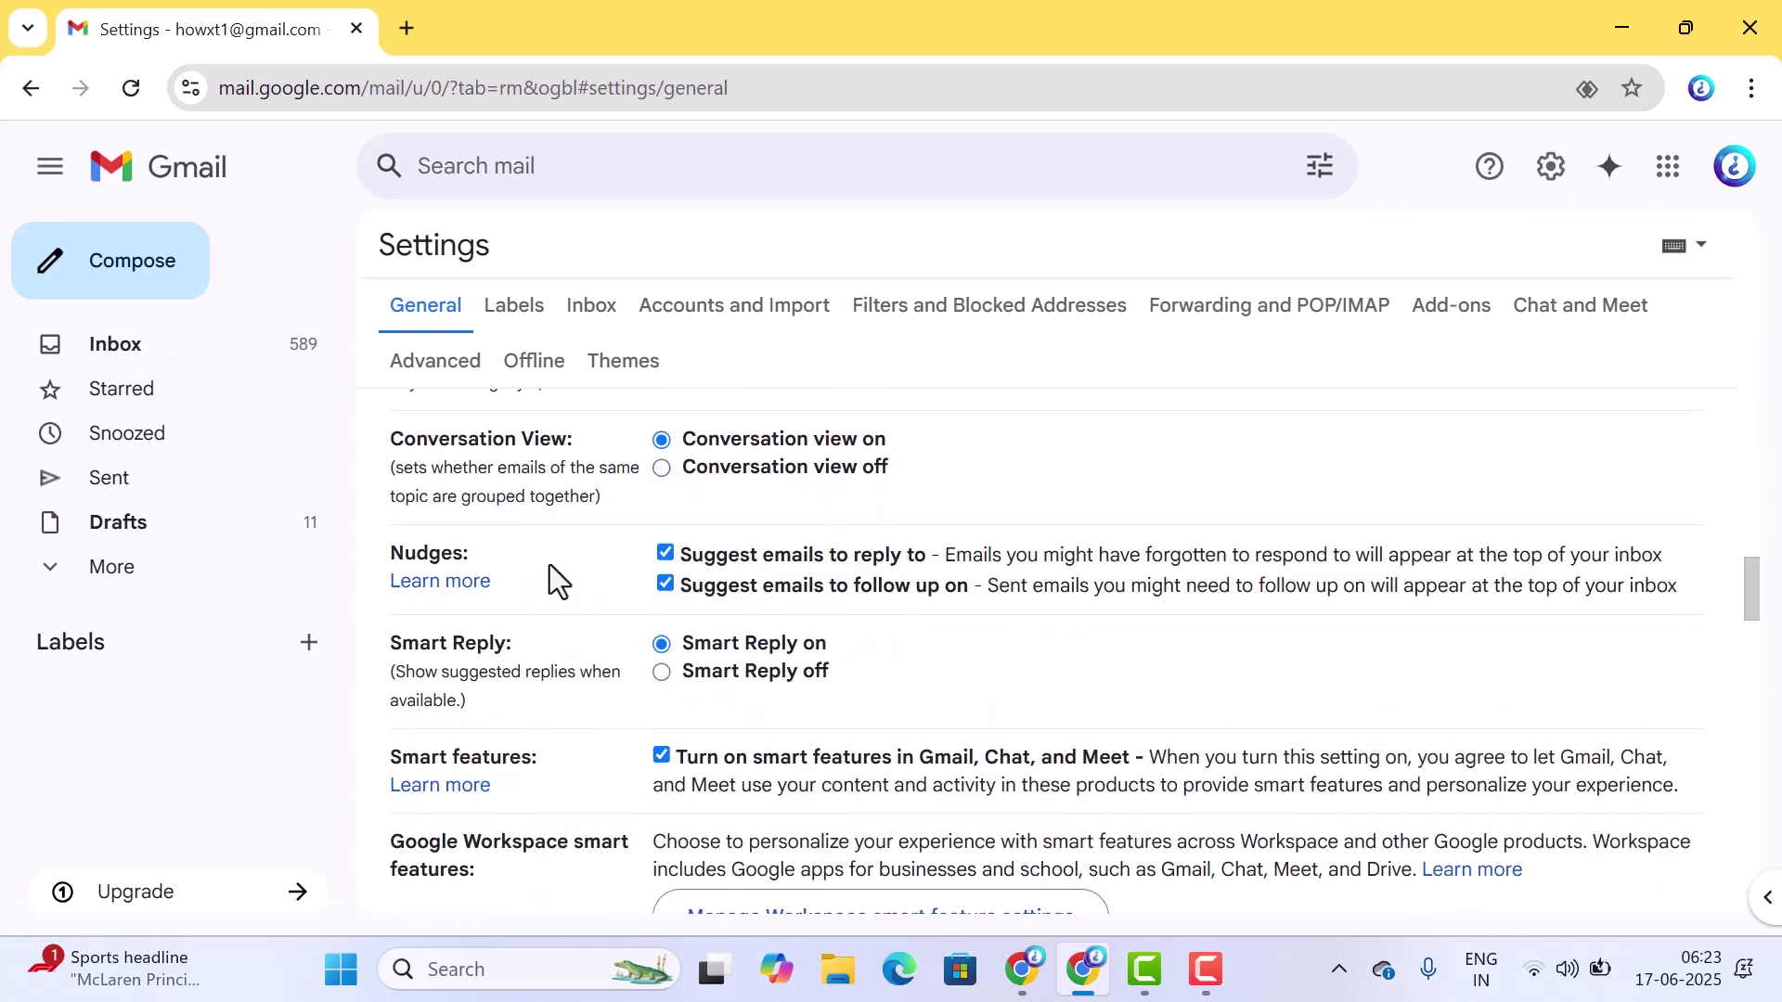
# - Ensure both nudges, 'Suggest emails to reply to' and 'Suggest emails to follow up on', are checked
pyautogui.moveTo(763, 557); pyautogui.dragTo(969, 559)
pyautogui.click(665, 555)
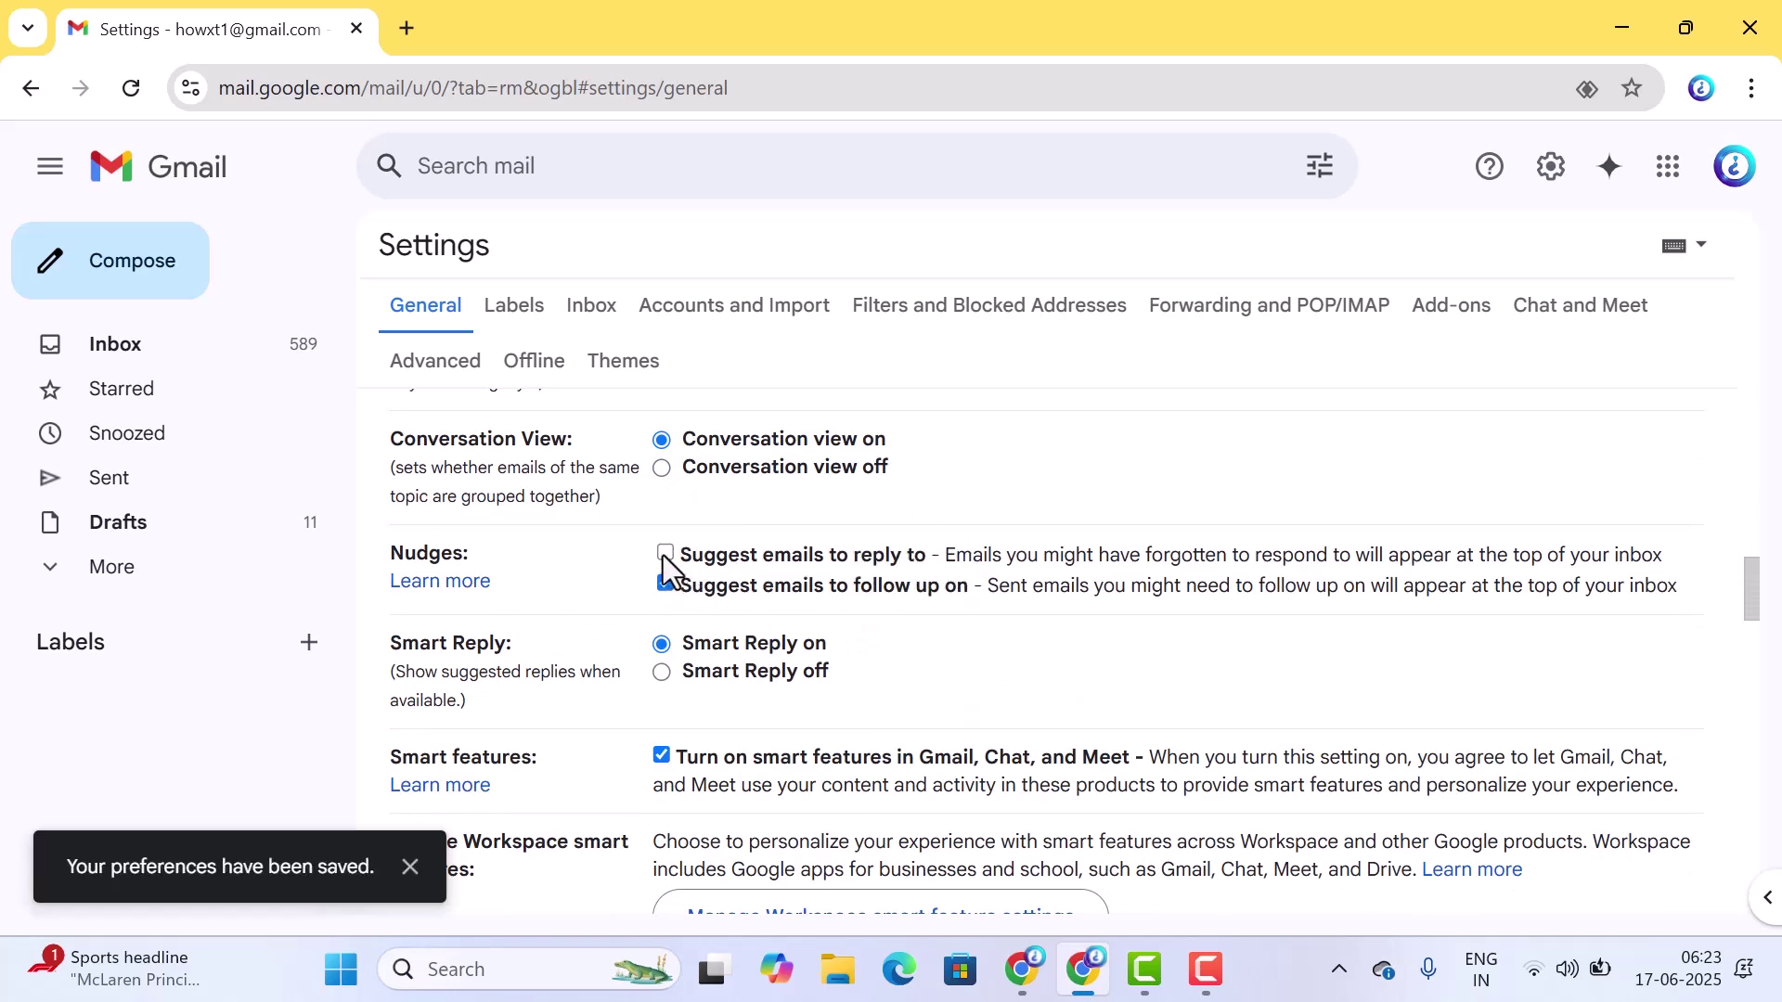
pyautogui.moveTo(941, 559); pyautogui.dragTo(1289, 555)
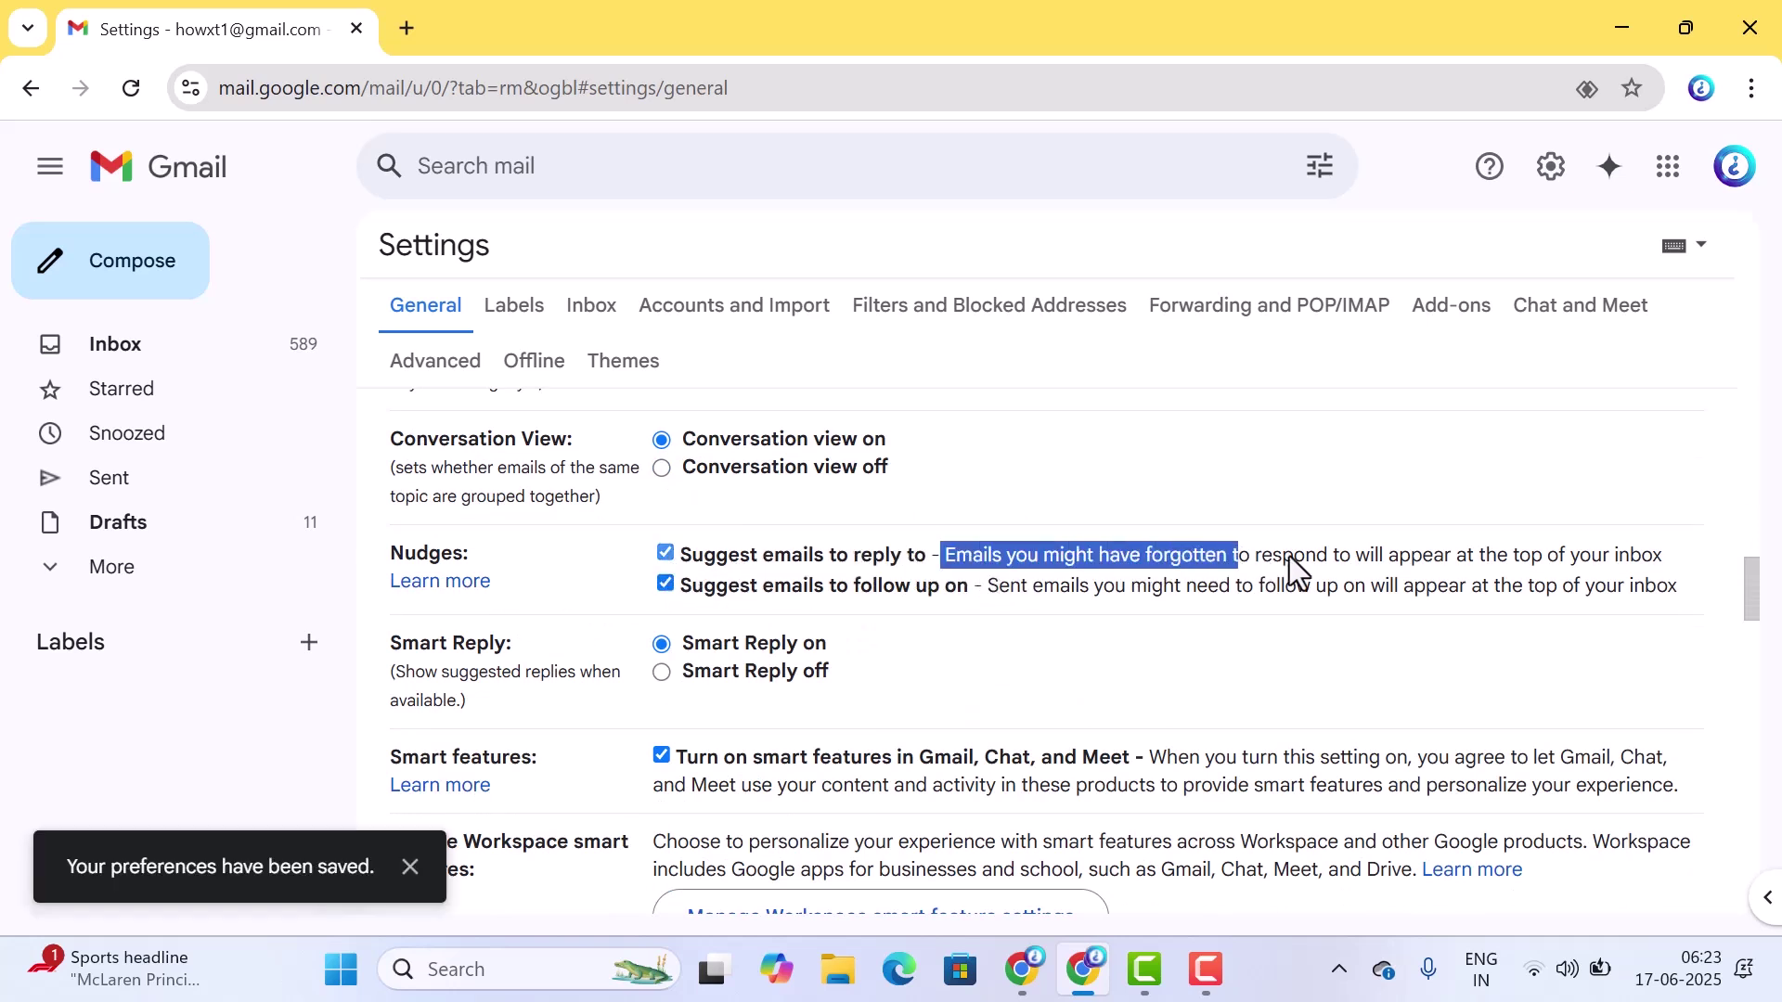
pyautogui.moveTo(1495, 568); pyautogui.dragTo(1602, 558)
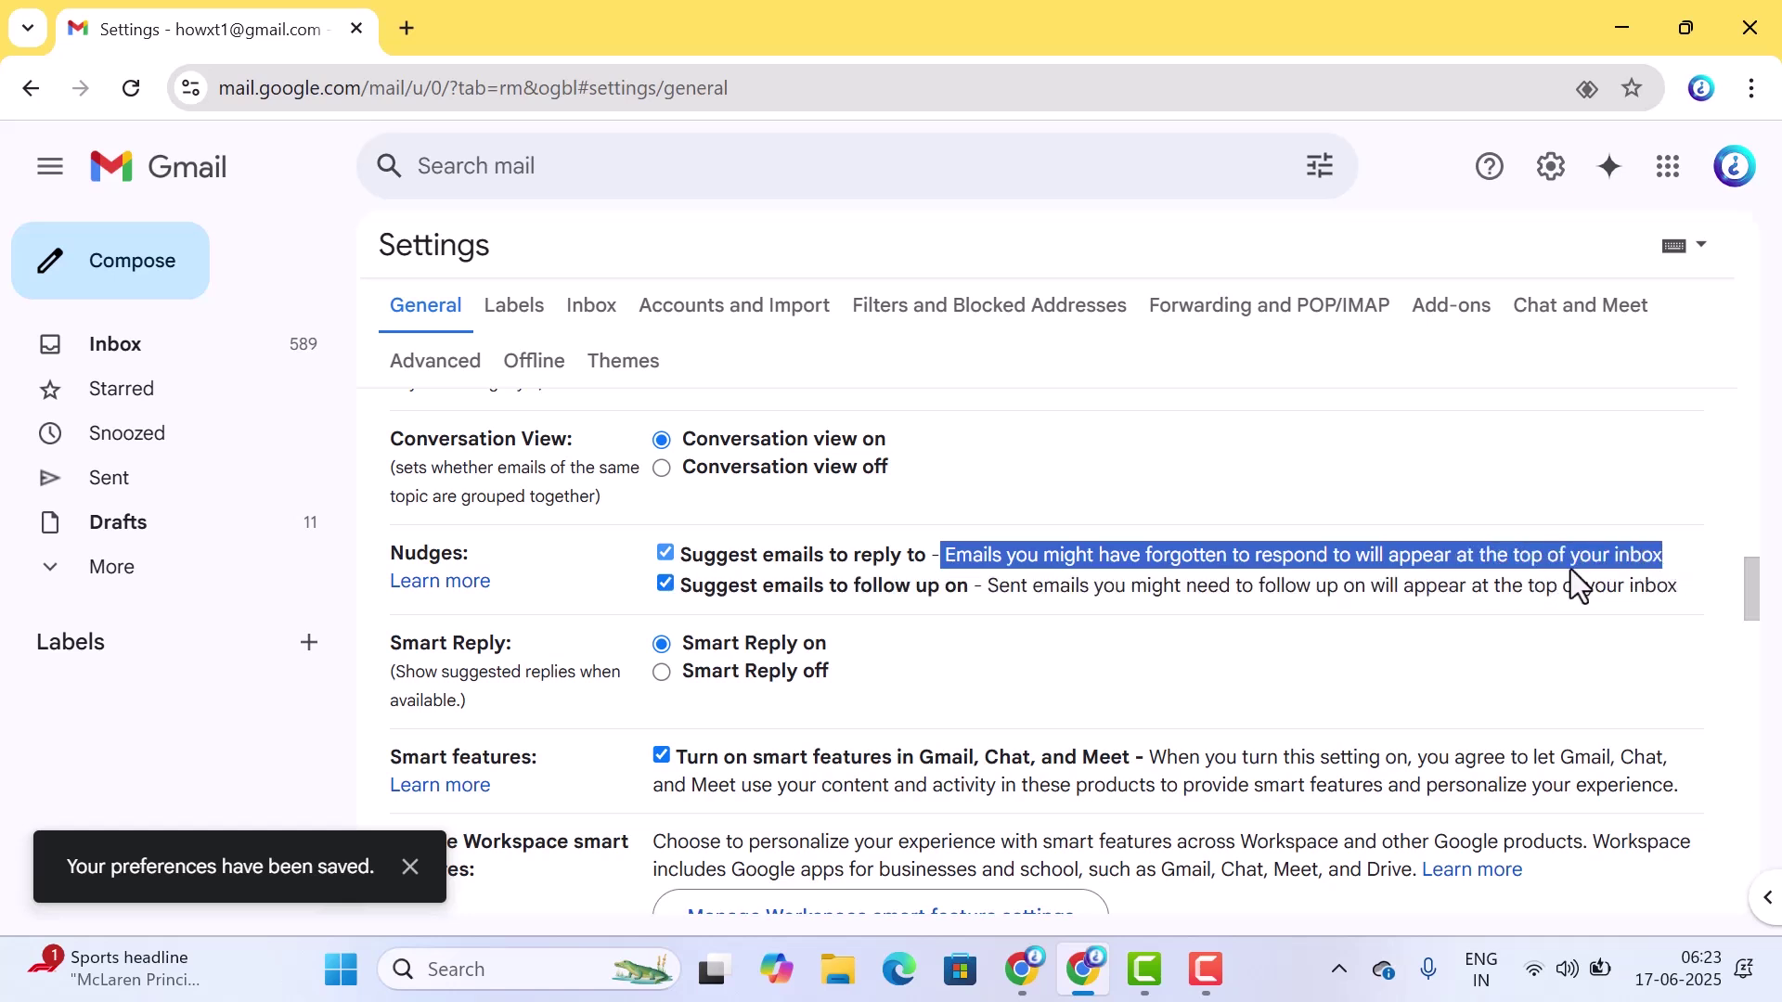
pyautogui.click(687, 594)
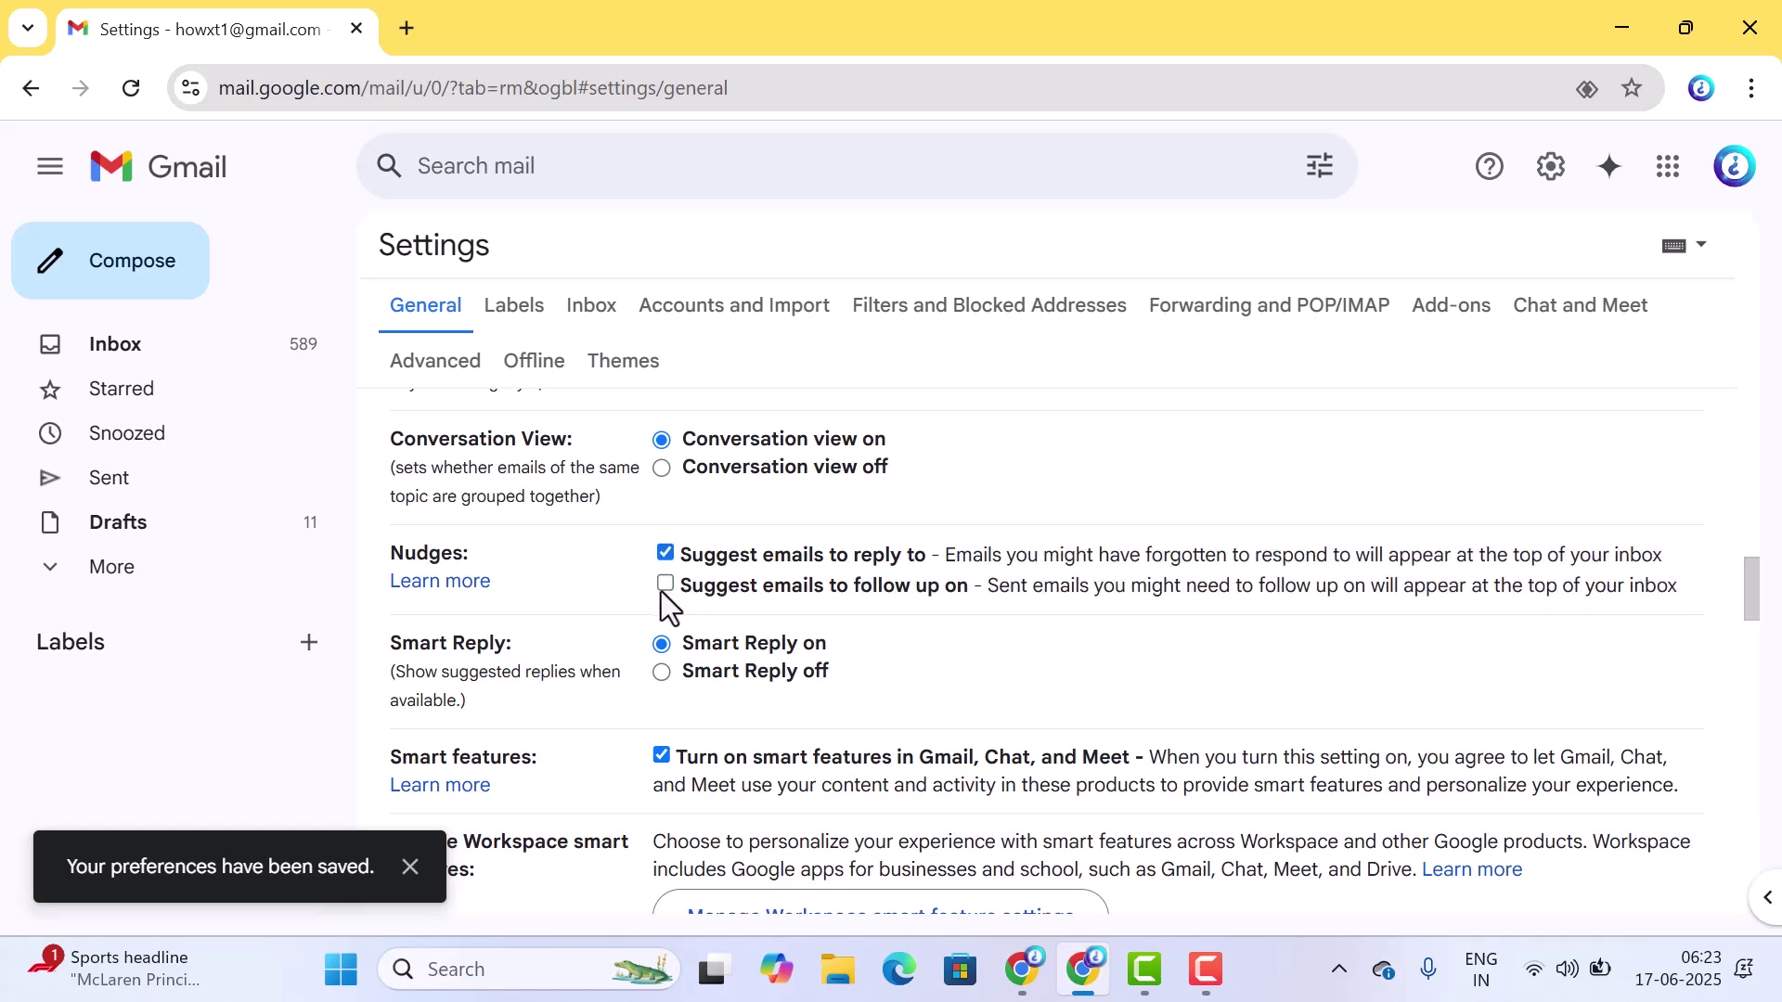
pyautogui.click(665, 586)
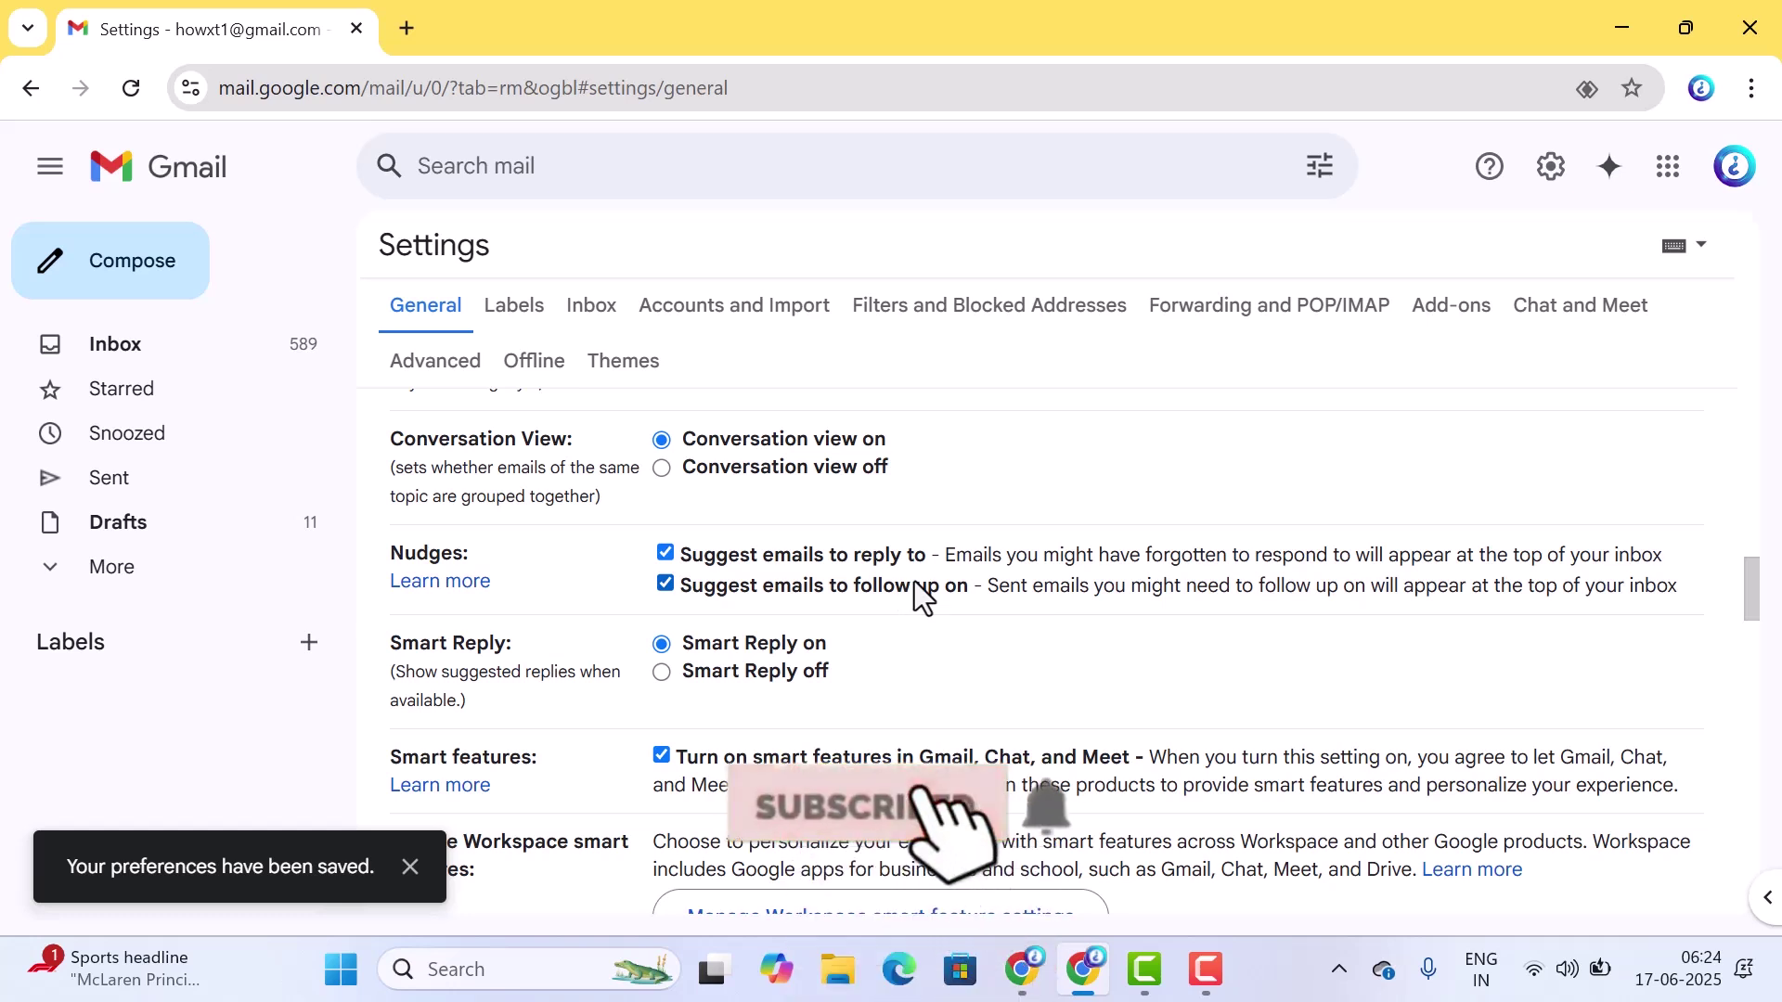
pyautogui.scroll(1, 817, 490)
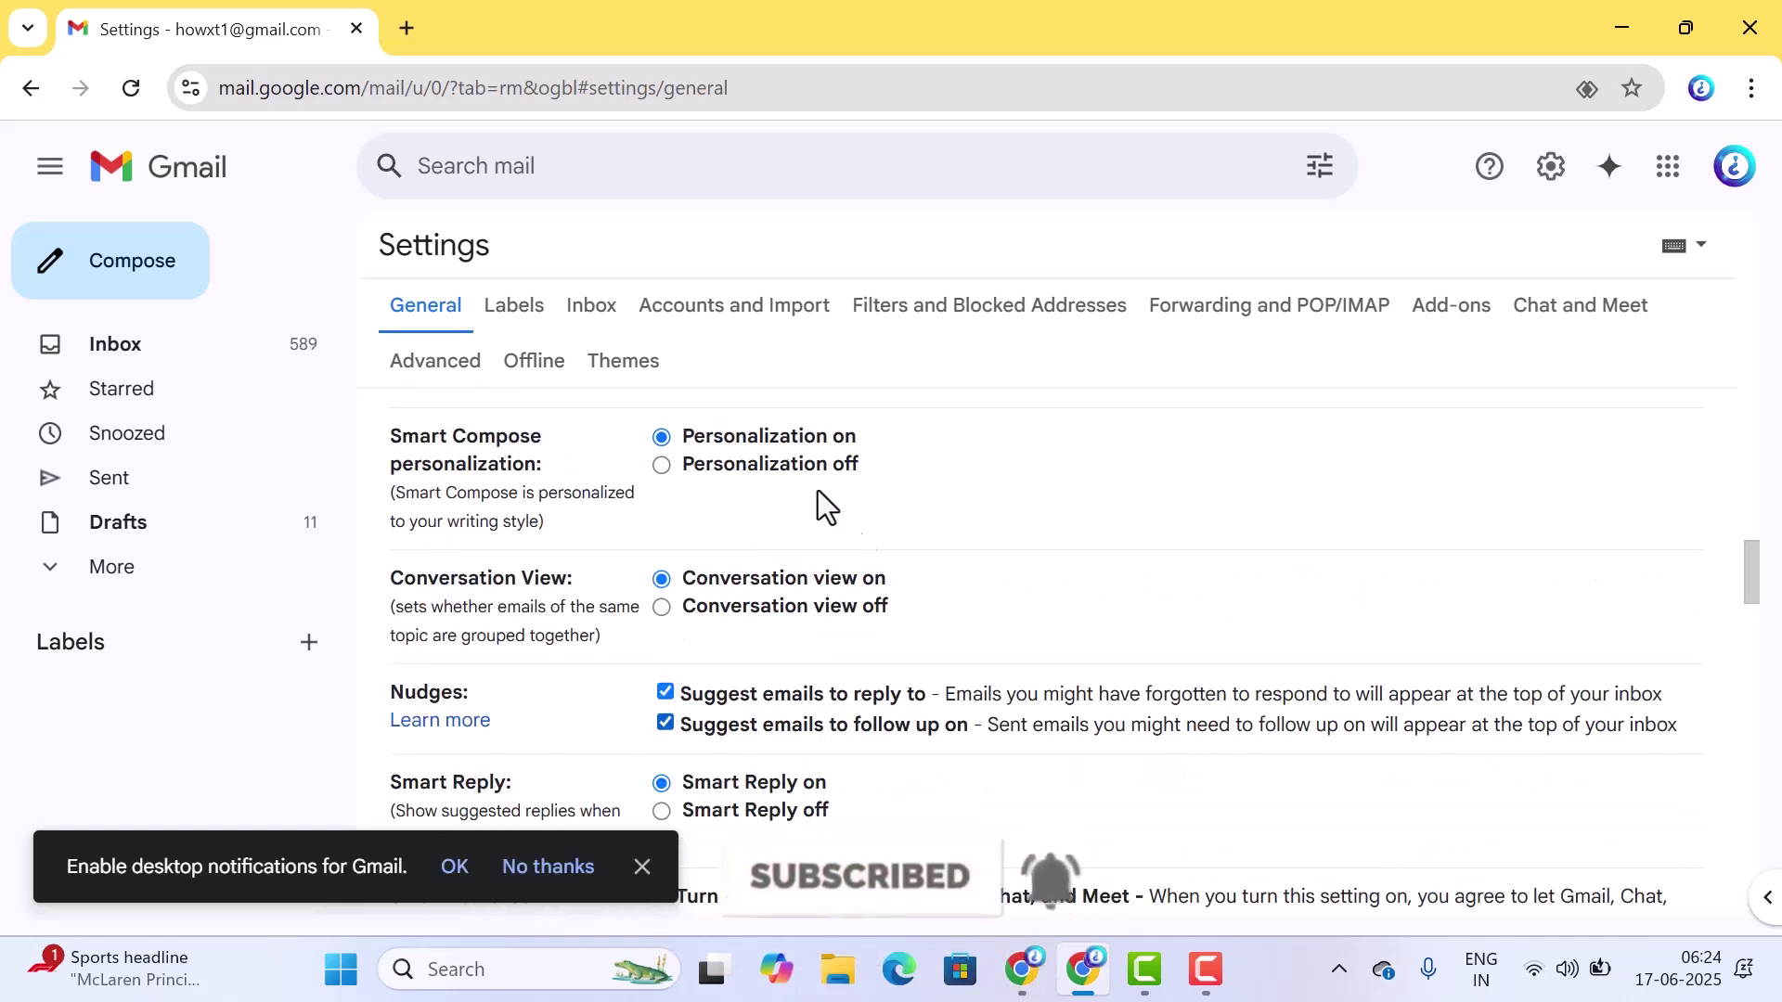
# - Try Important first as the inbox type, revert to Default, then return to Inbox discarding changes
pyautogui.click(620, 311)
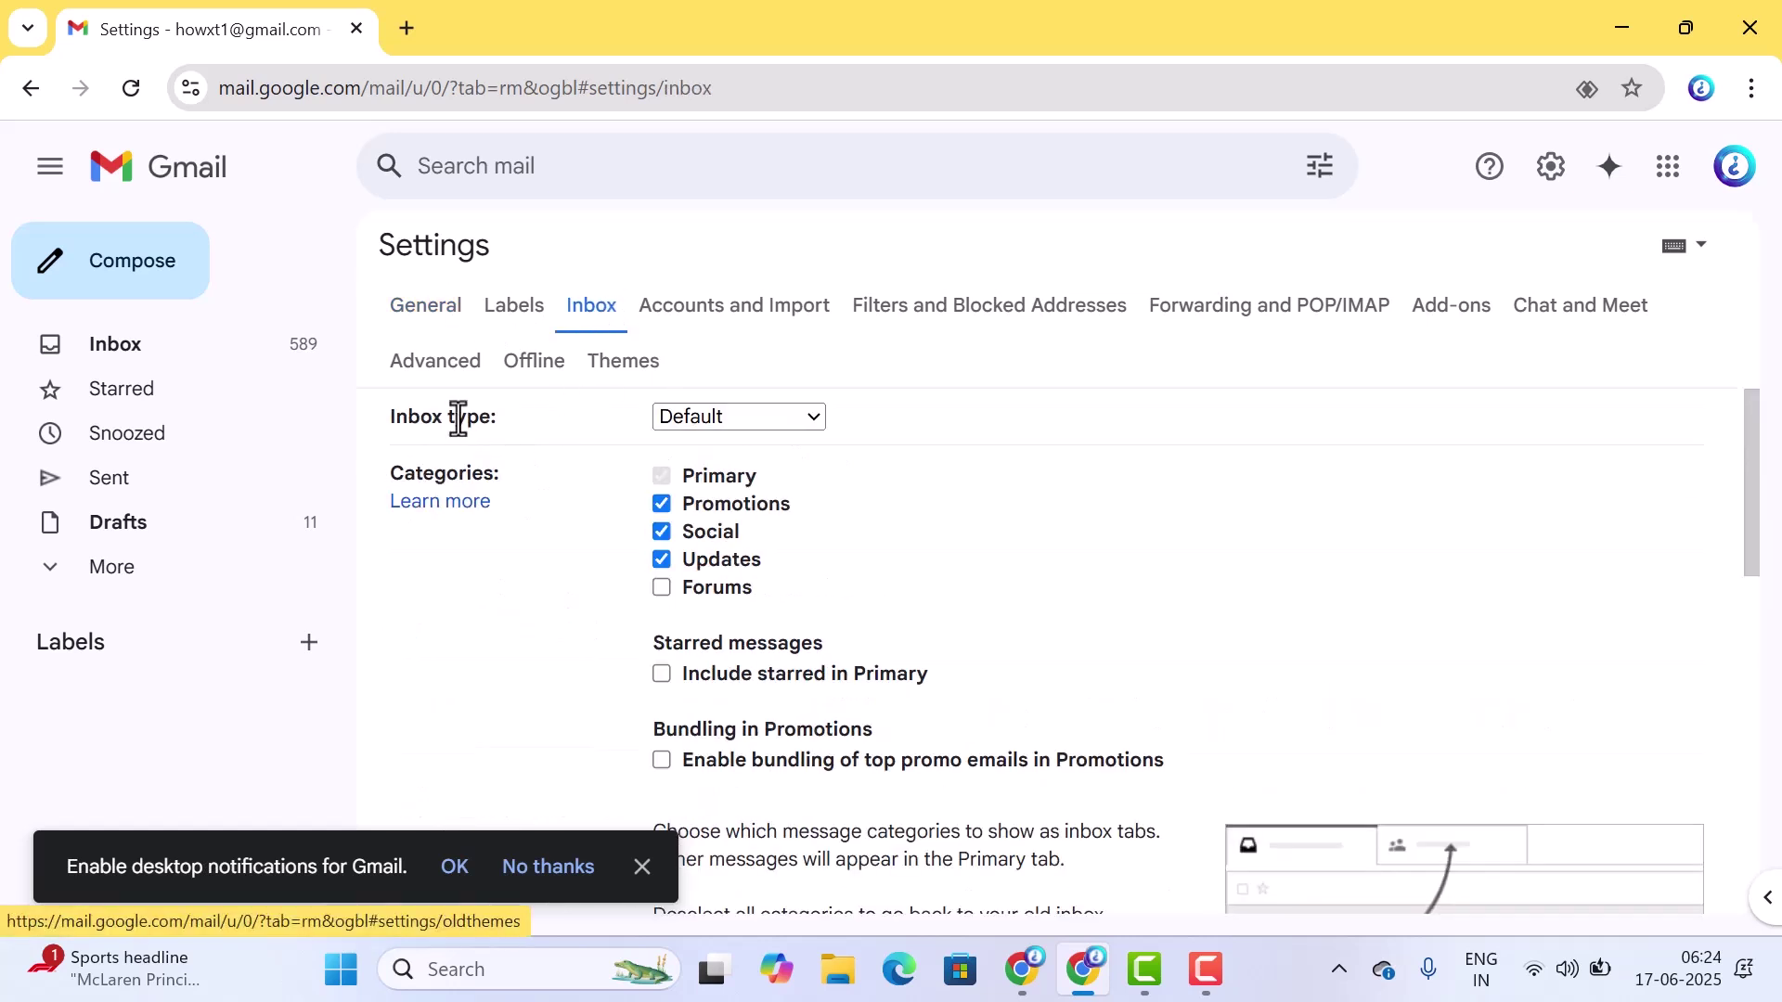
pyautogui.click(687, 417)
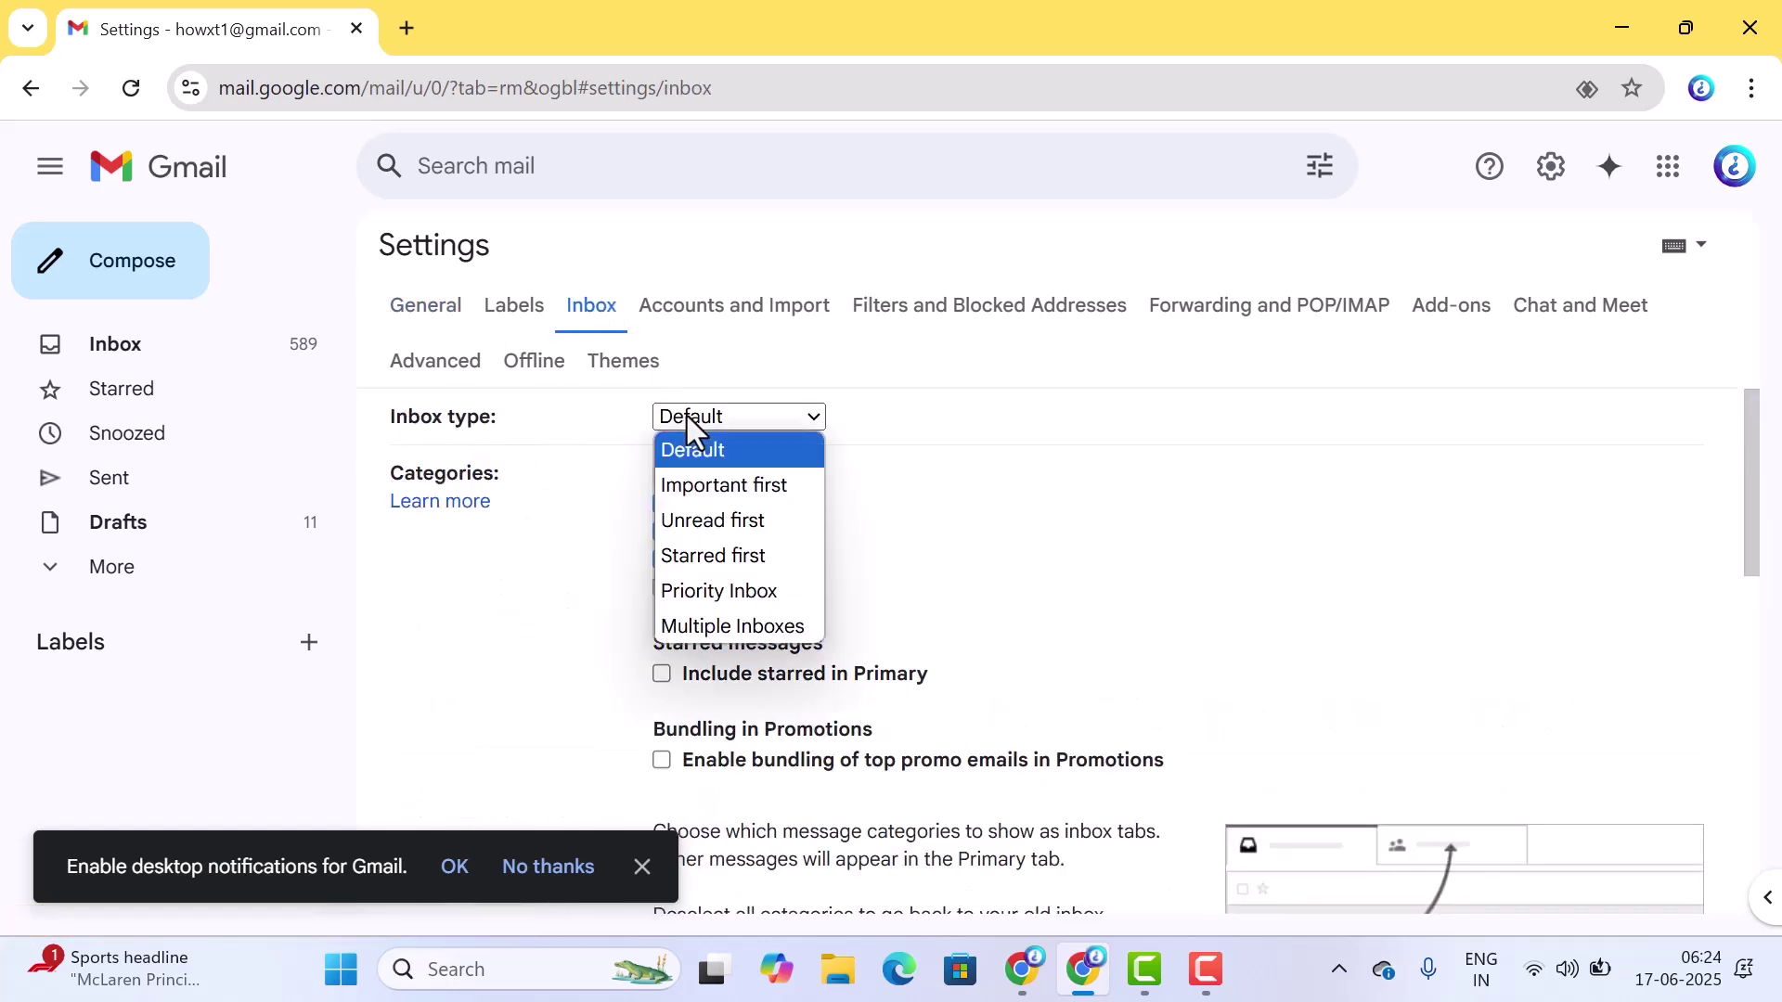
pyautogui.click(698, 483)
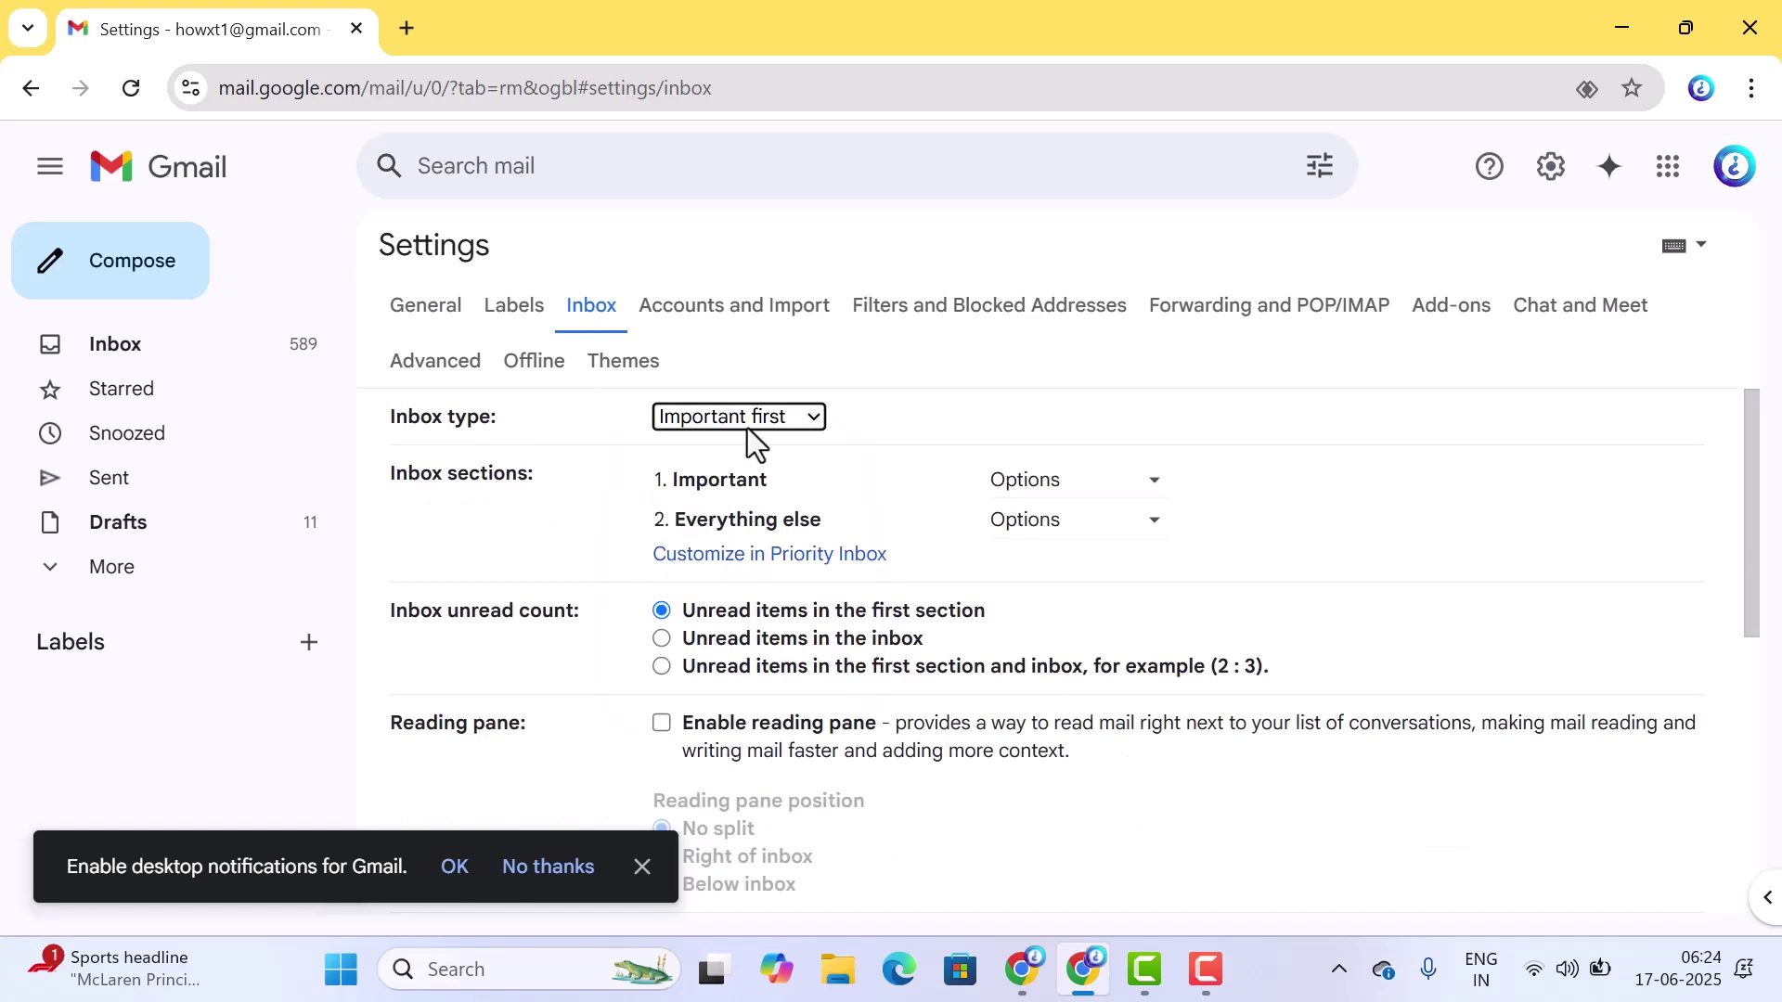
pyautogui.click(780, 420)
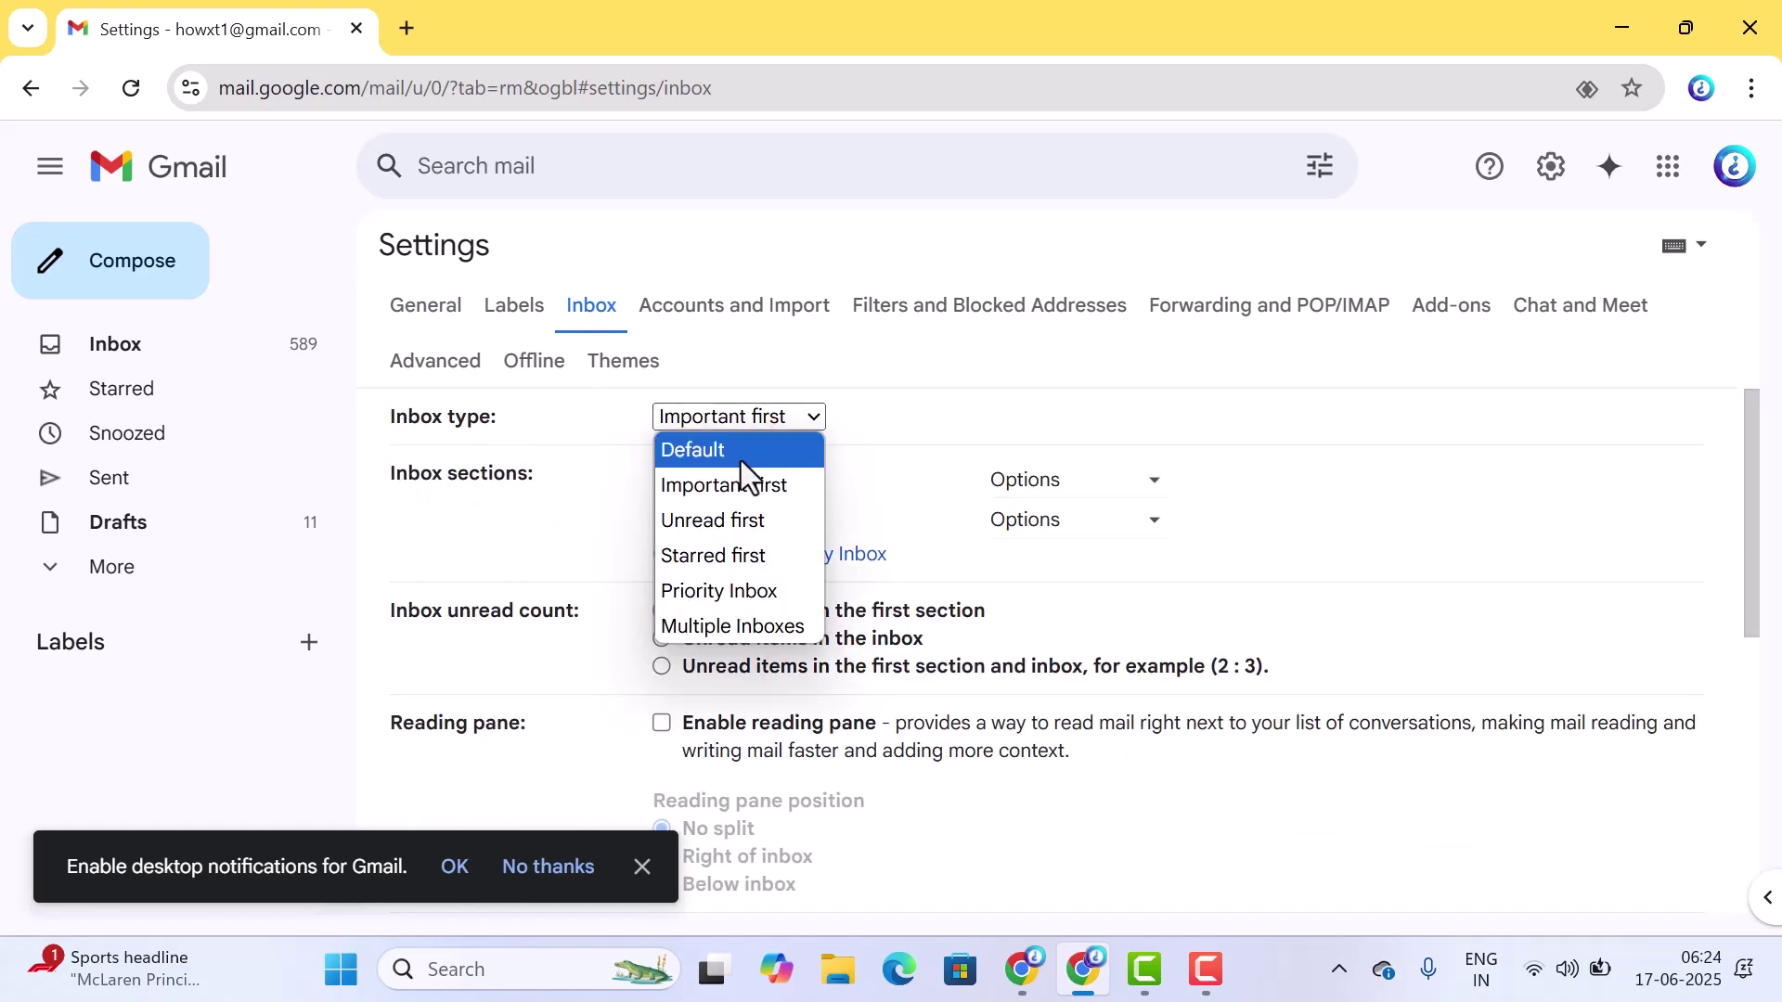
pyautogui.click(725, 468)
pyautogui.press('Up')
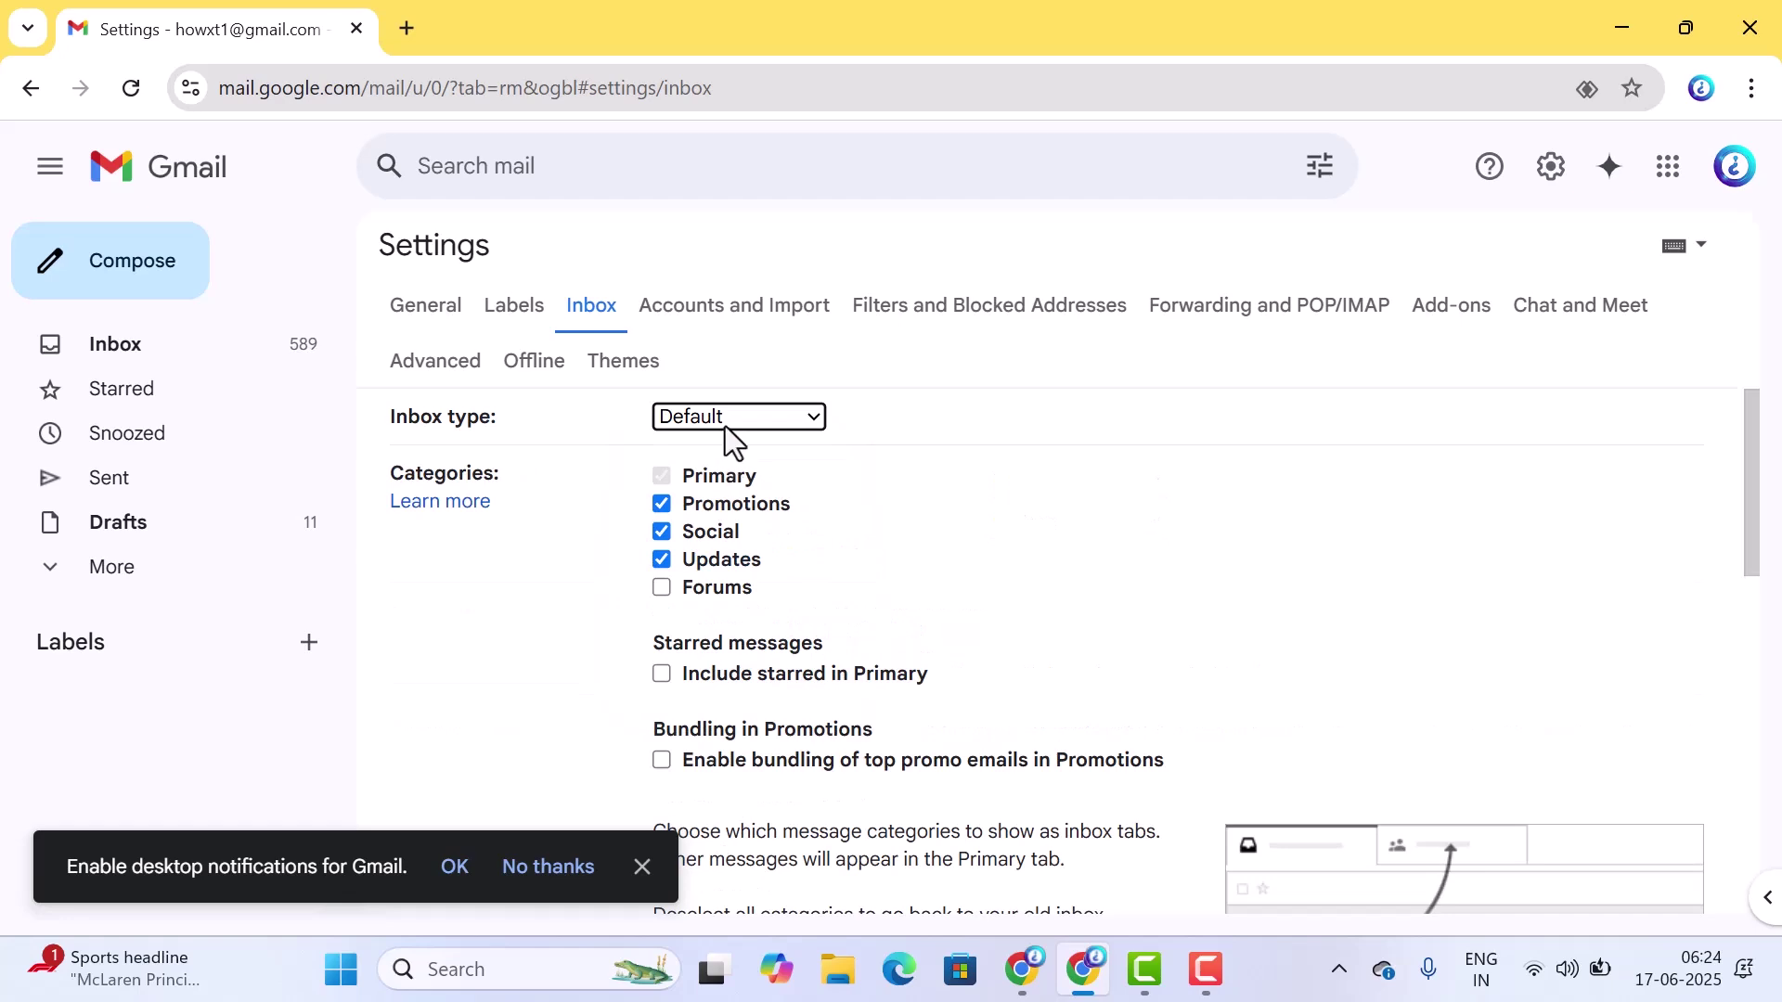
pyautogui.click(79, 349)
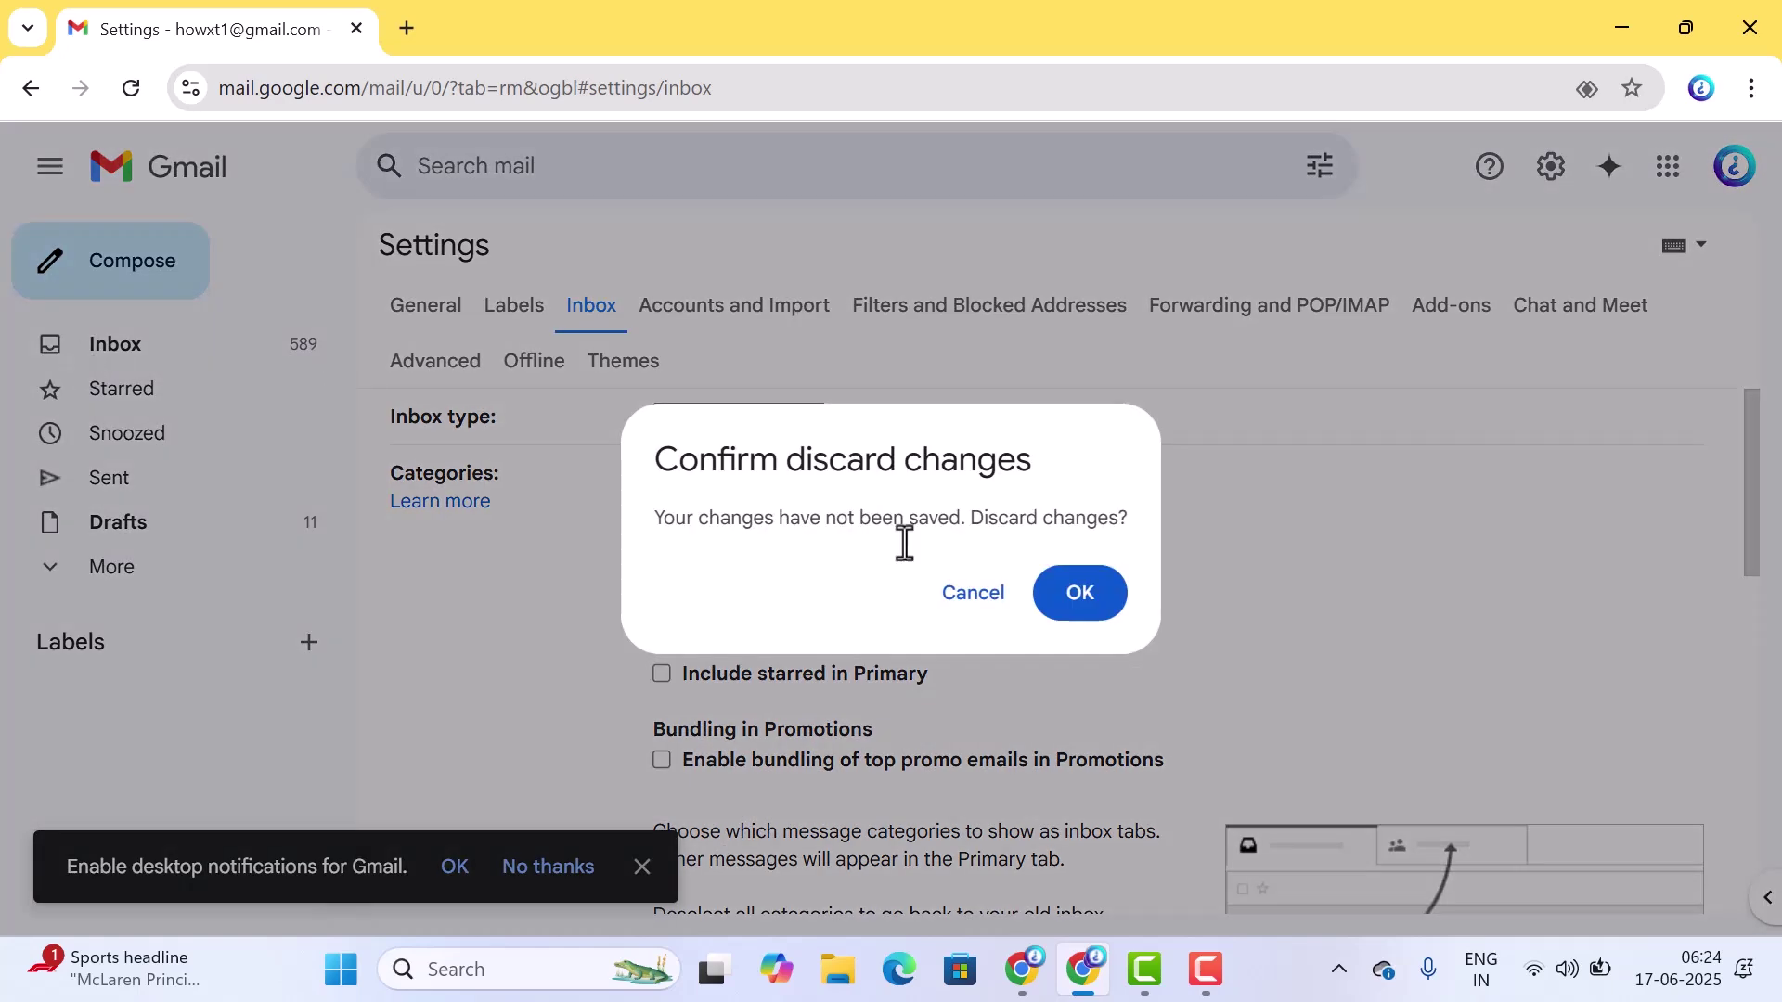
pyautogui.click(1104, 601)
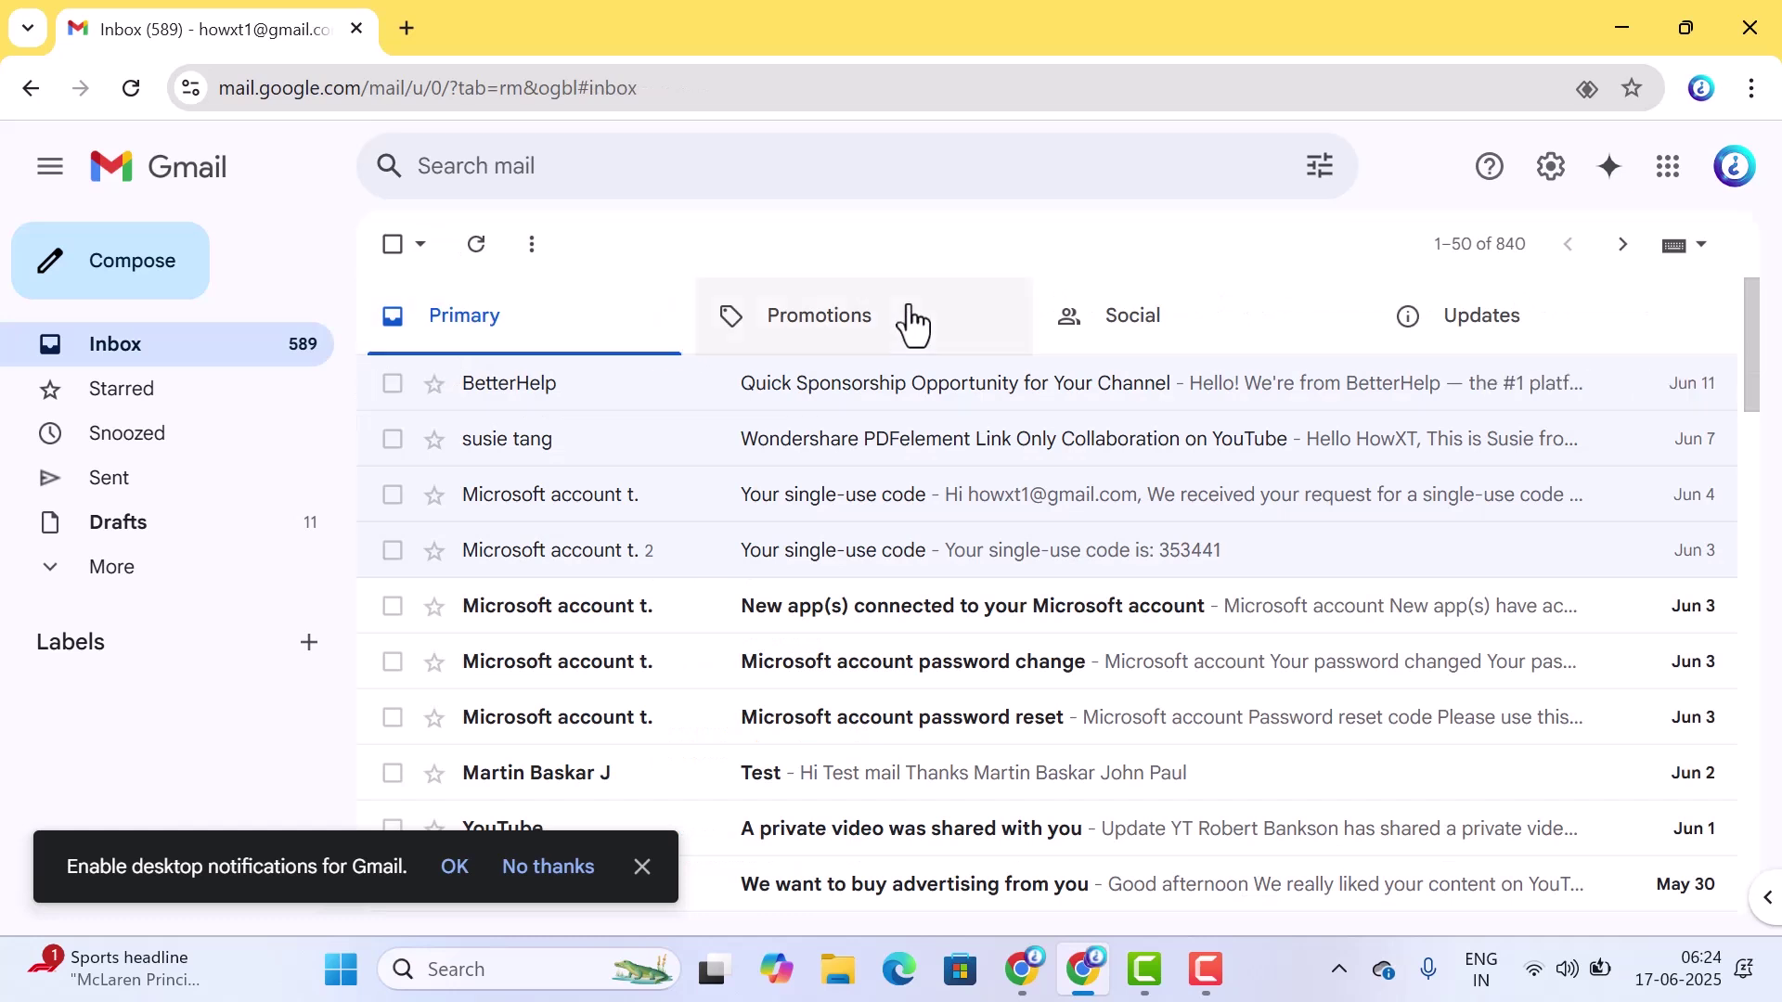
# - Browse the Social and then Updates inbox categories with the Quick settings panel open
pyautogui.click(1228, 343)
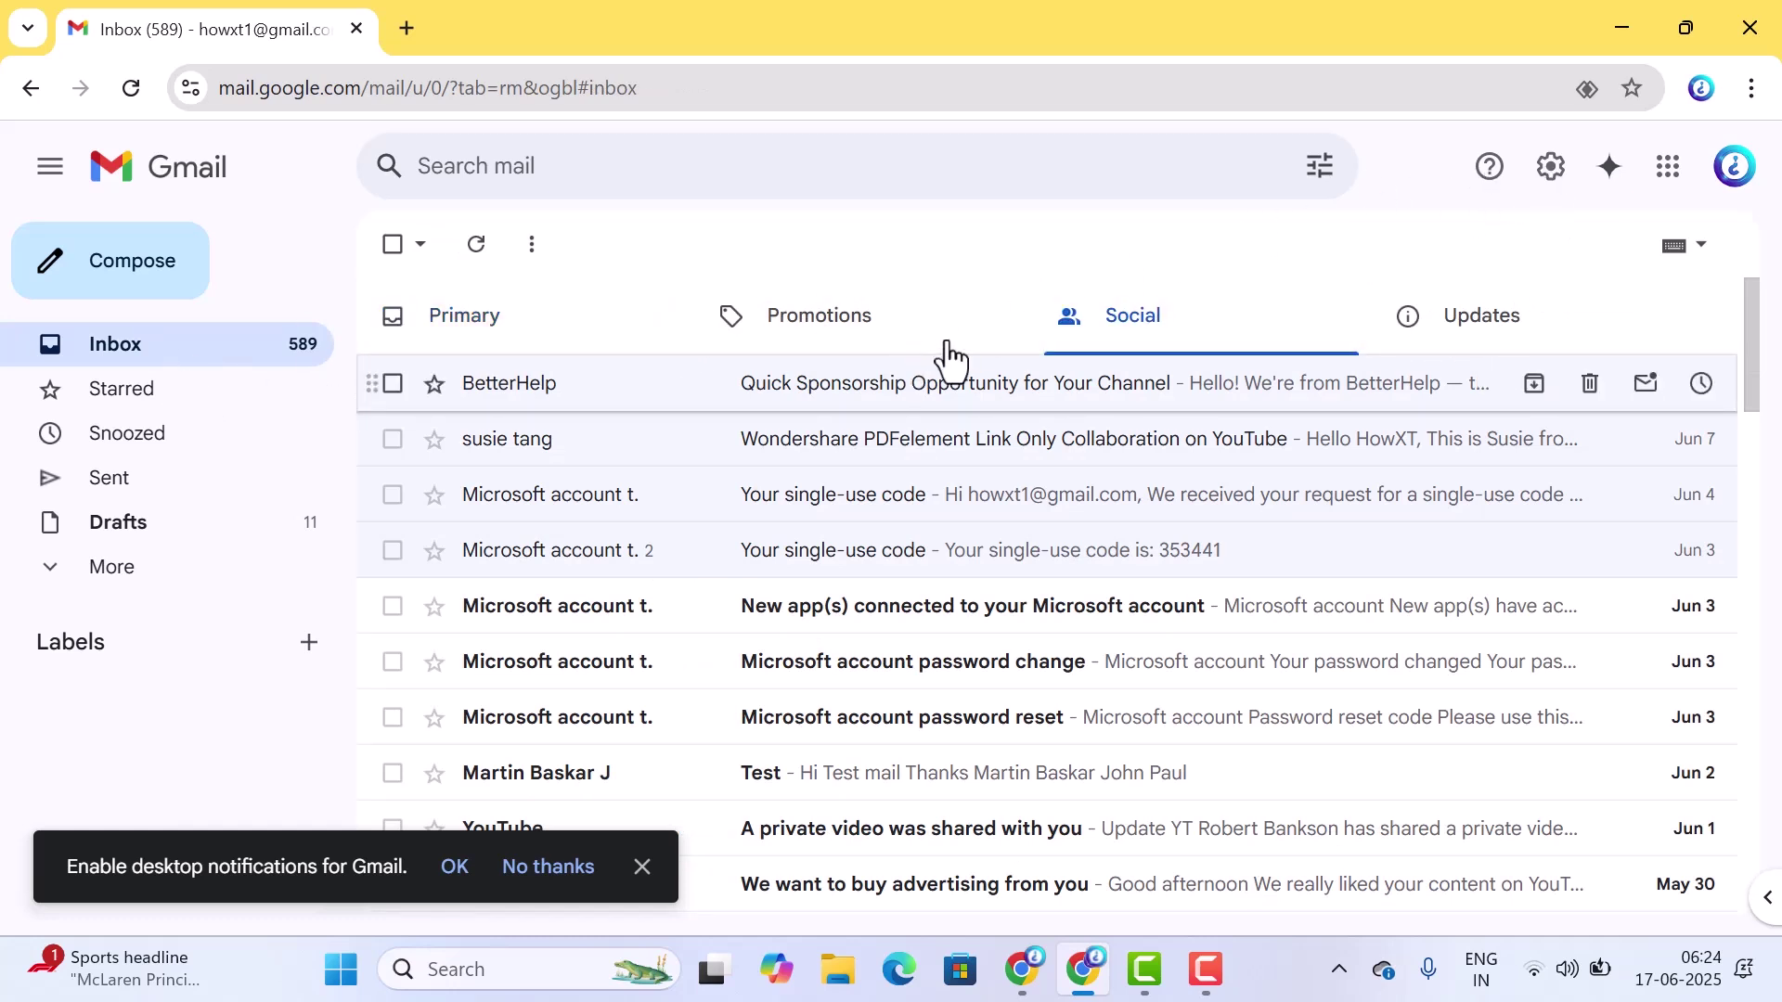
pyautogui.click(1556, 176)
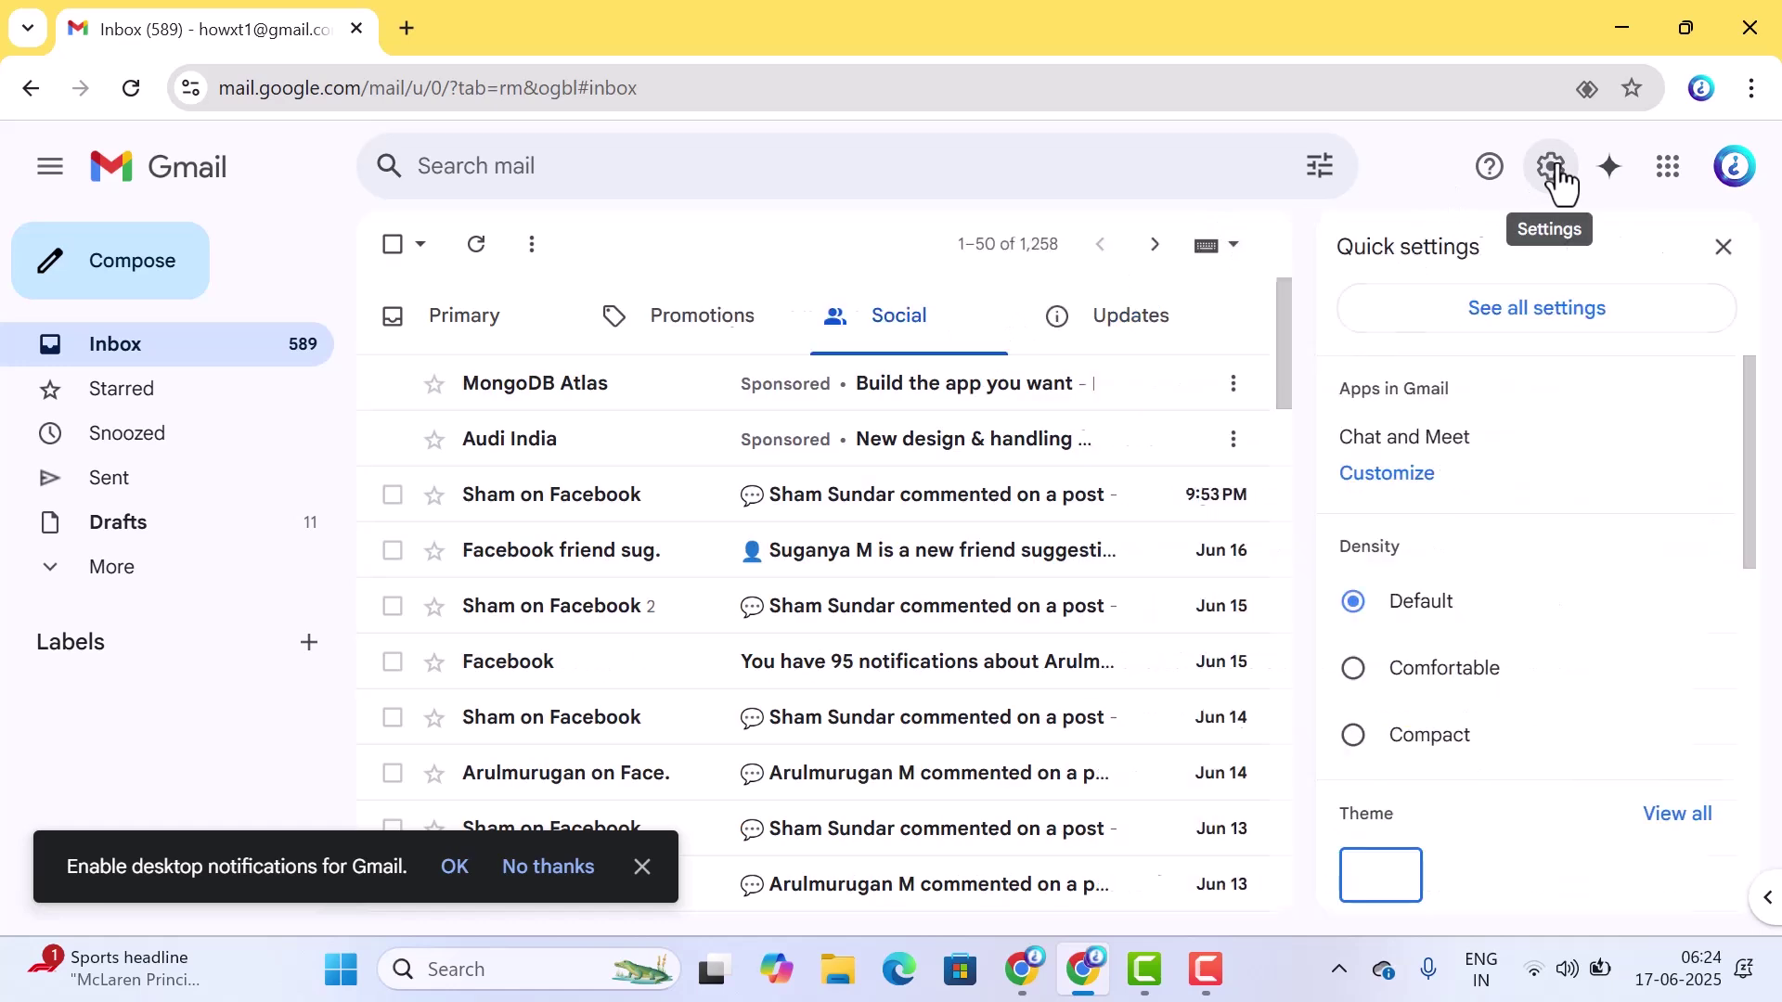
pyautogui.click(1466, 317)
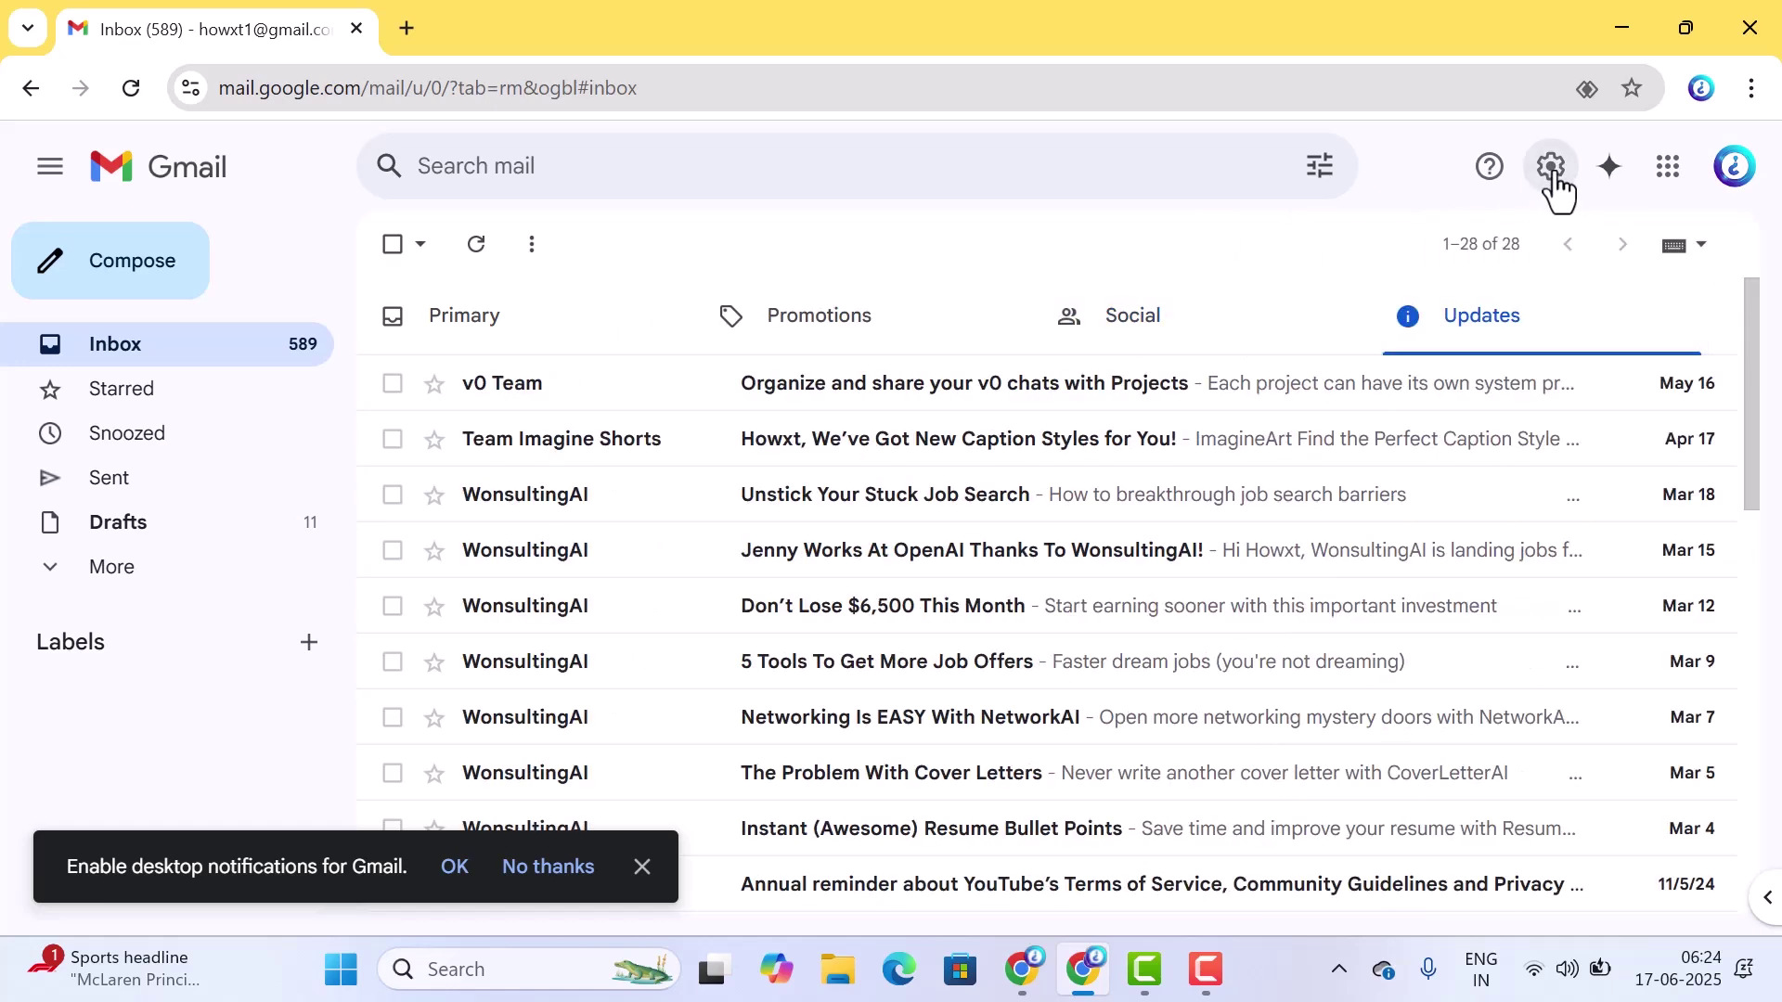
pyautogui.click(1554, 178)
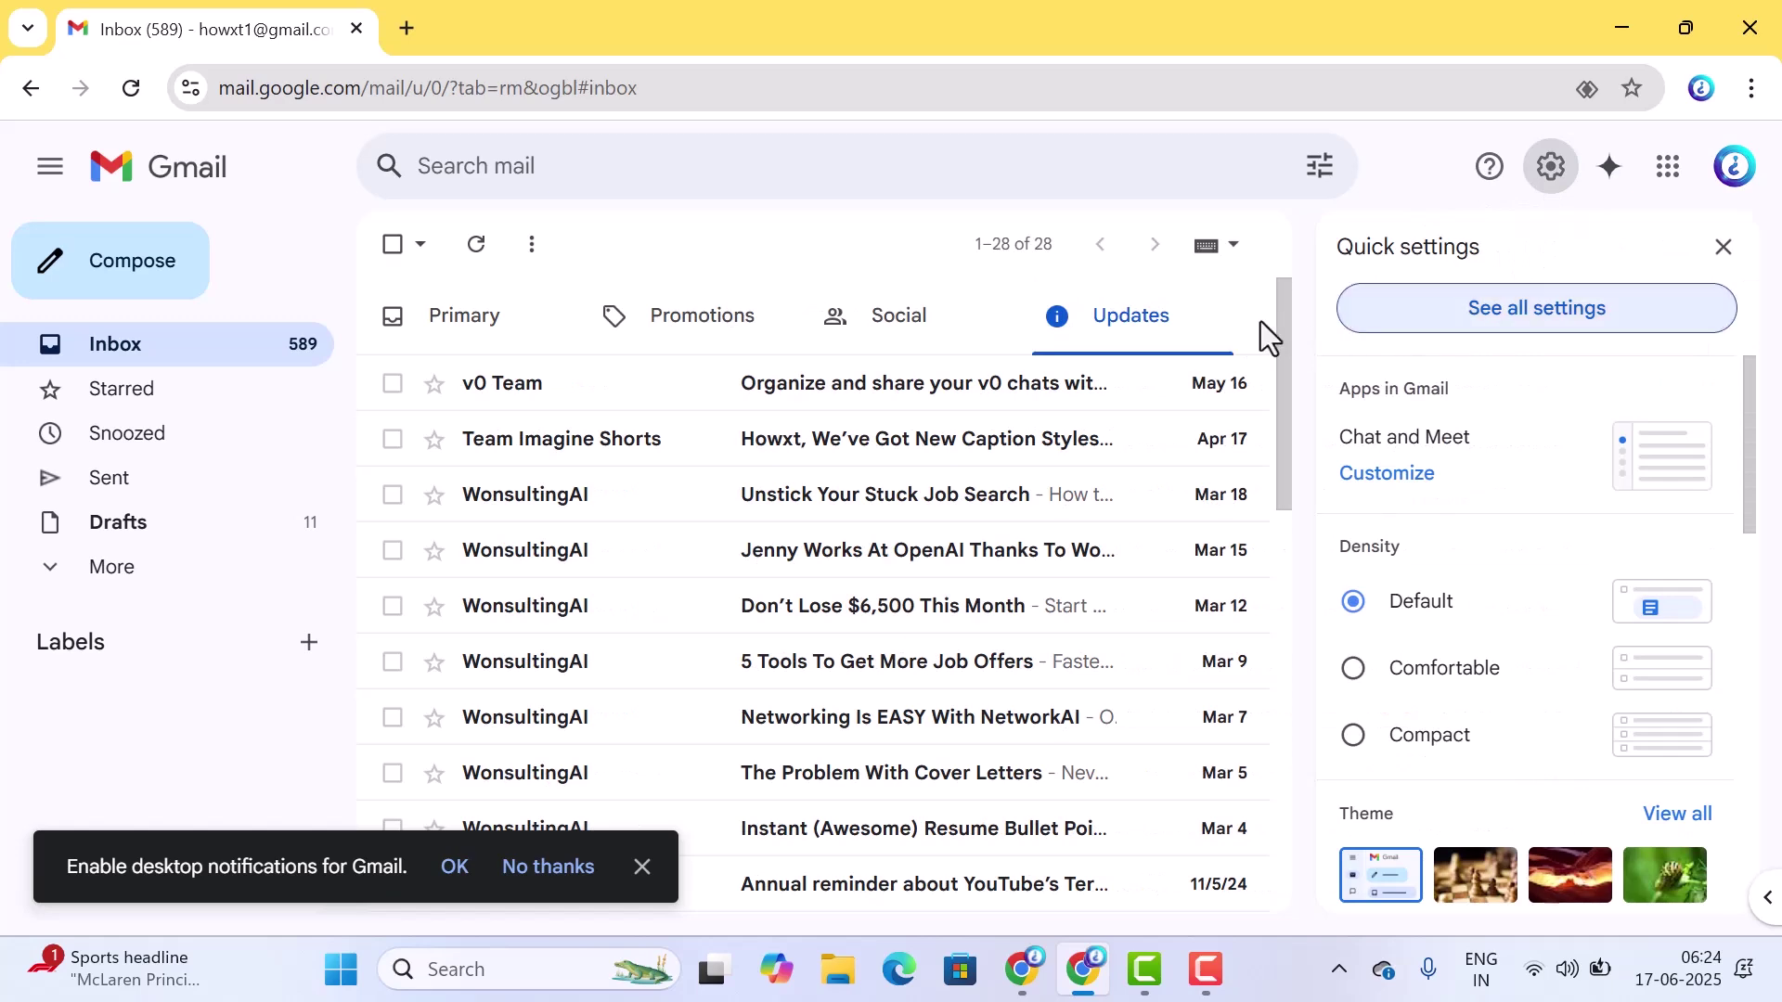
# - In the full settings' Inbox tab, choose the Important first inbox type and save
pyautogui.click(1537, 308)
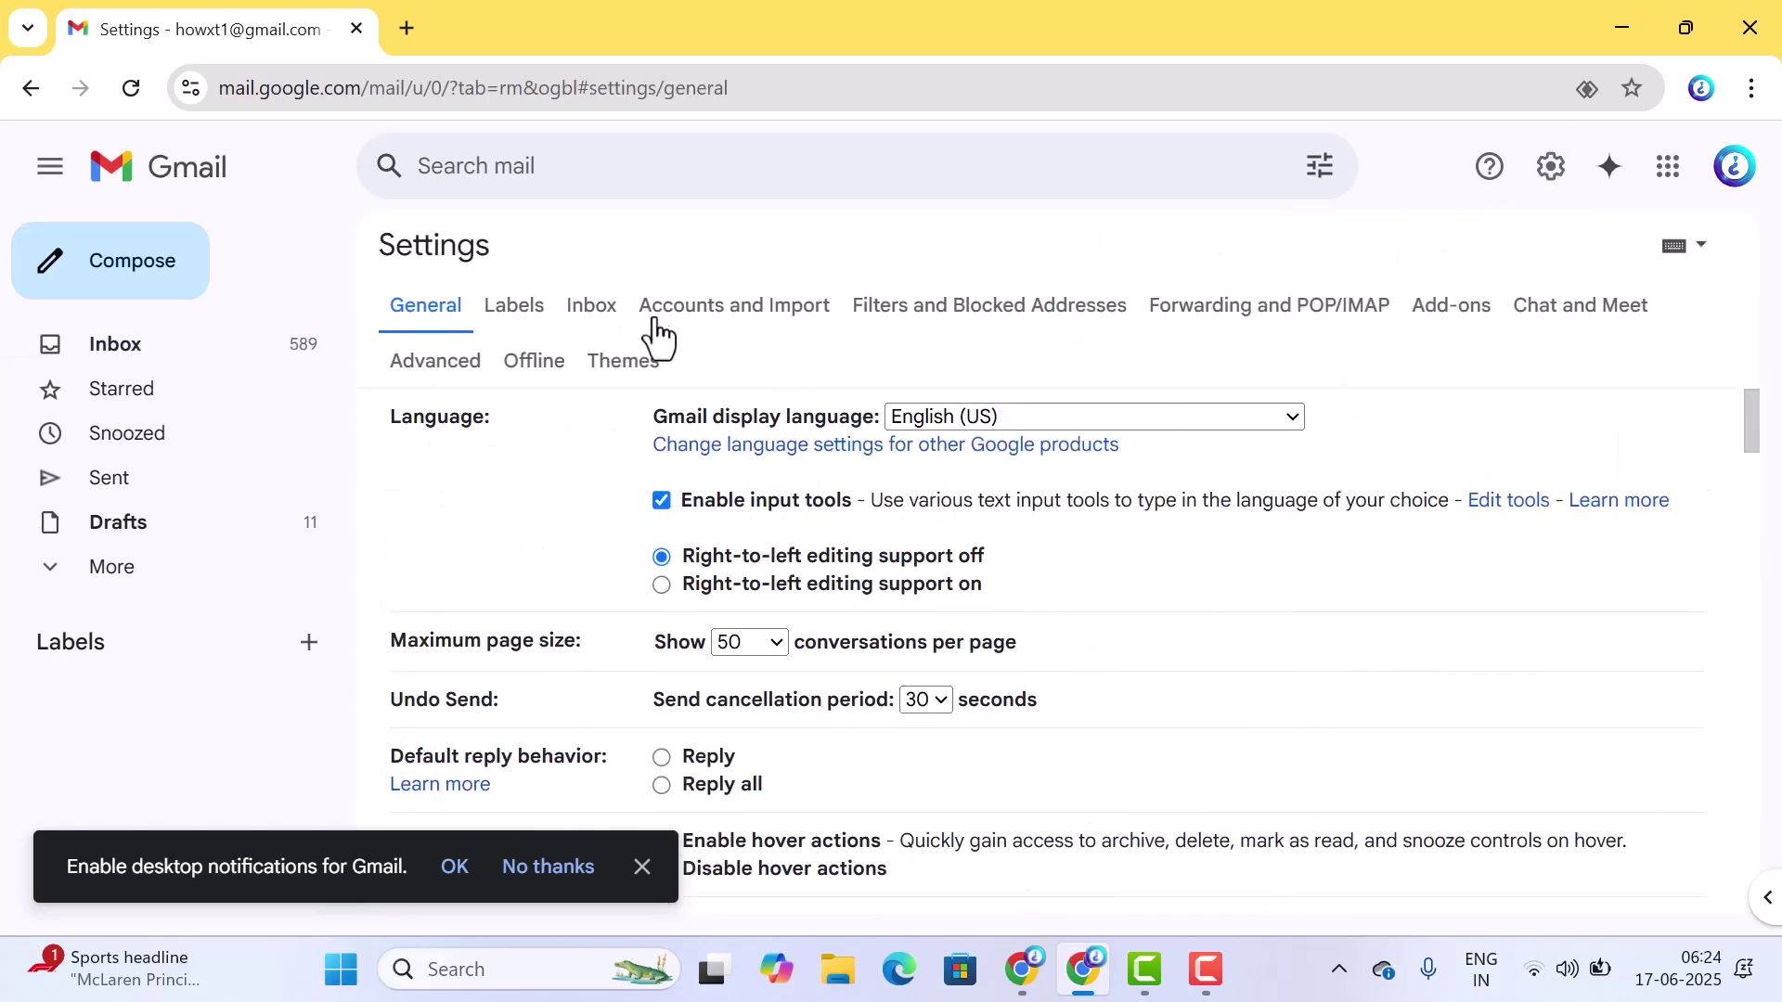
pyautogui.click(554, 310)
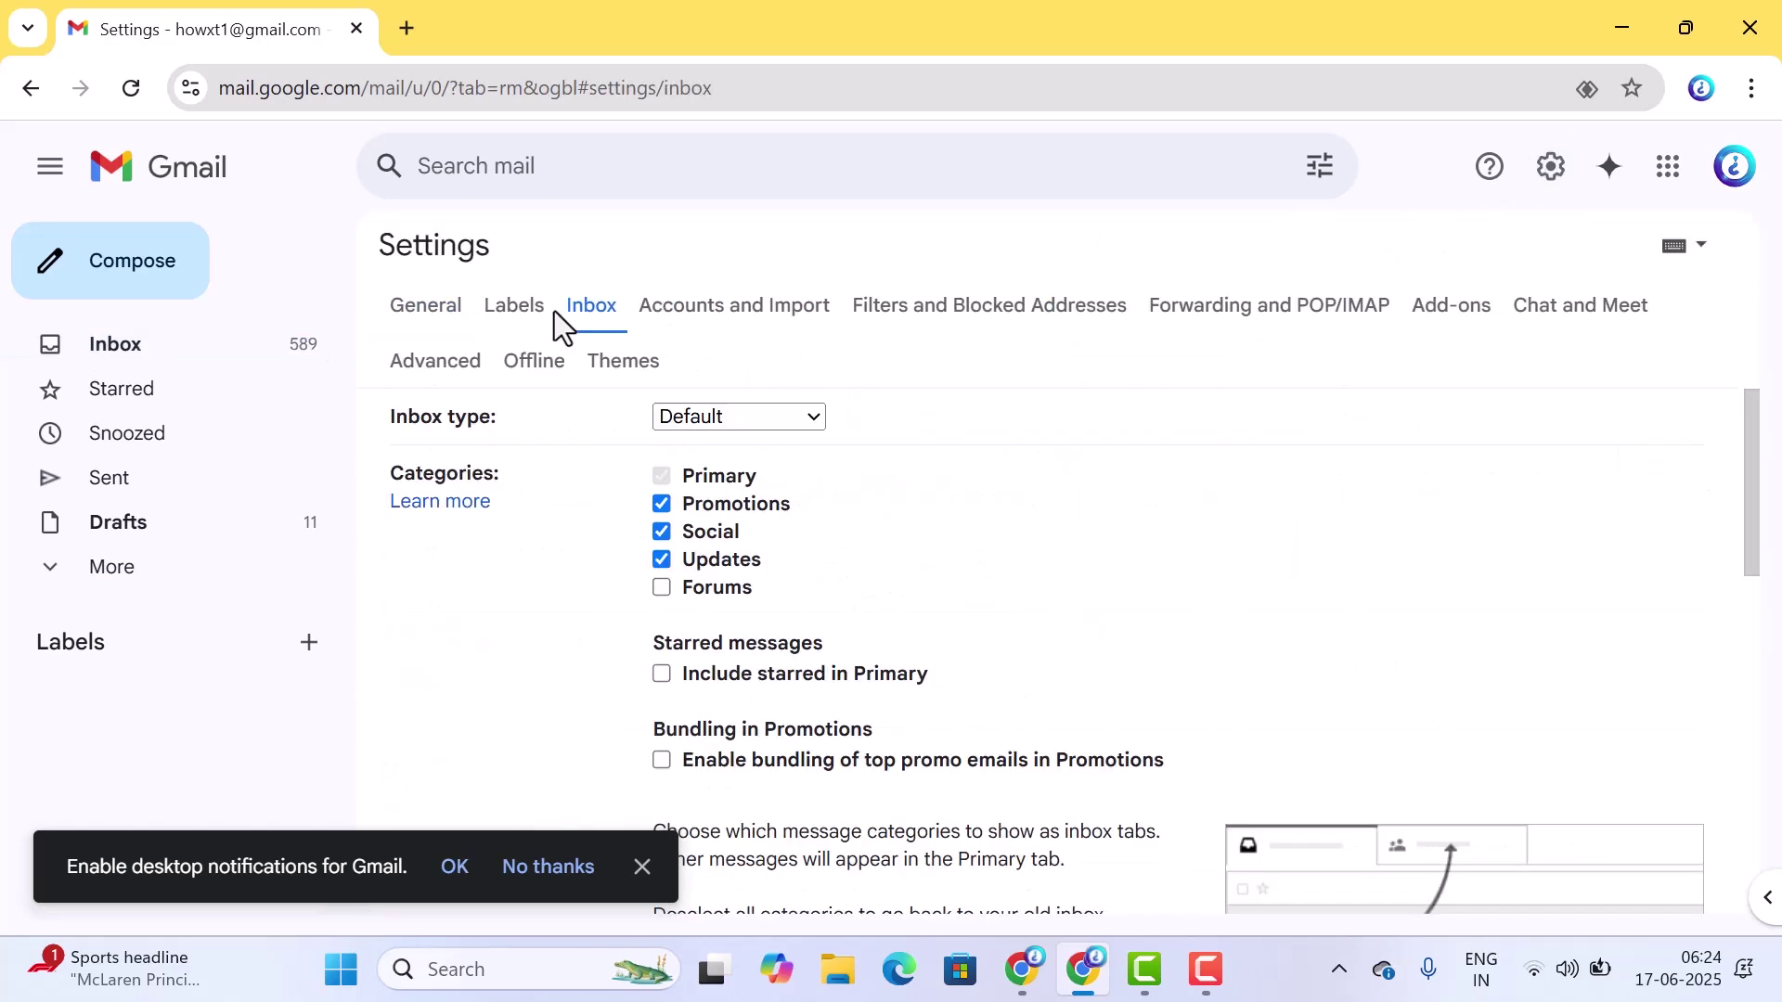
pyautogui.click(705, 420)
pyautogui.click(714, 488)
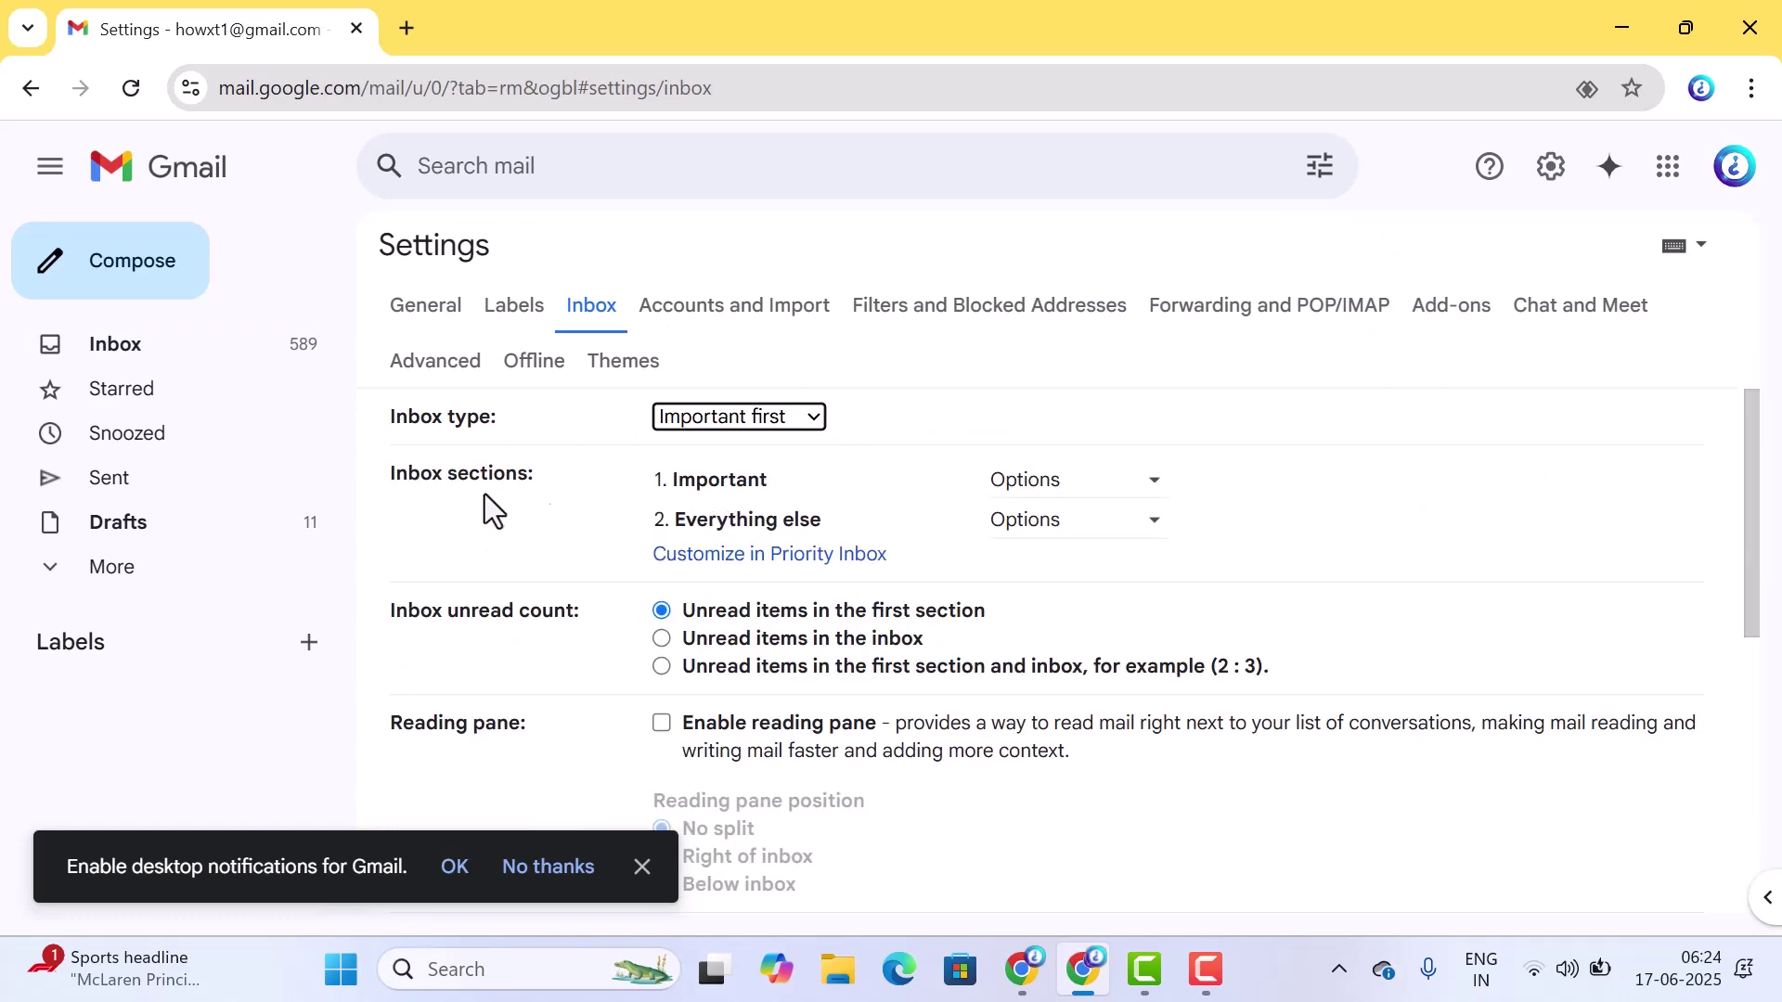
pyautogui.scroll(-10, 1114, 501)
pyautogui.click(1025, 770)
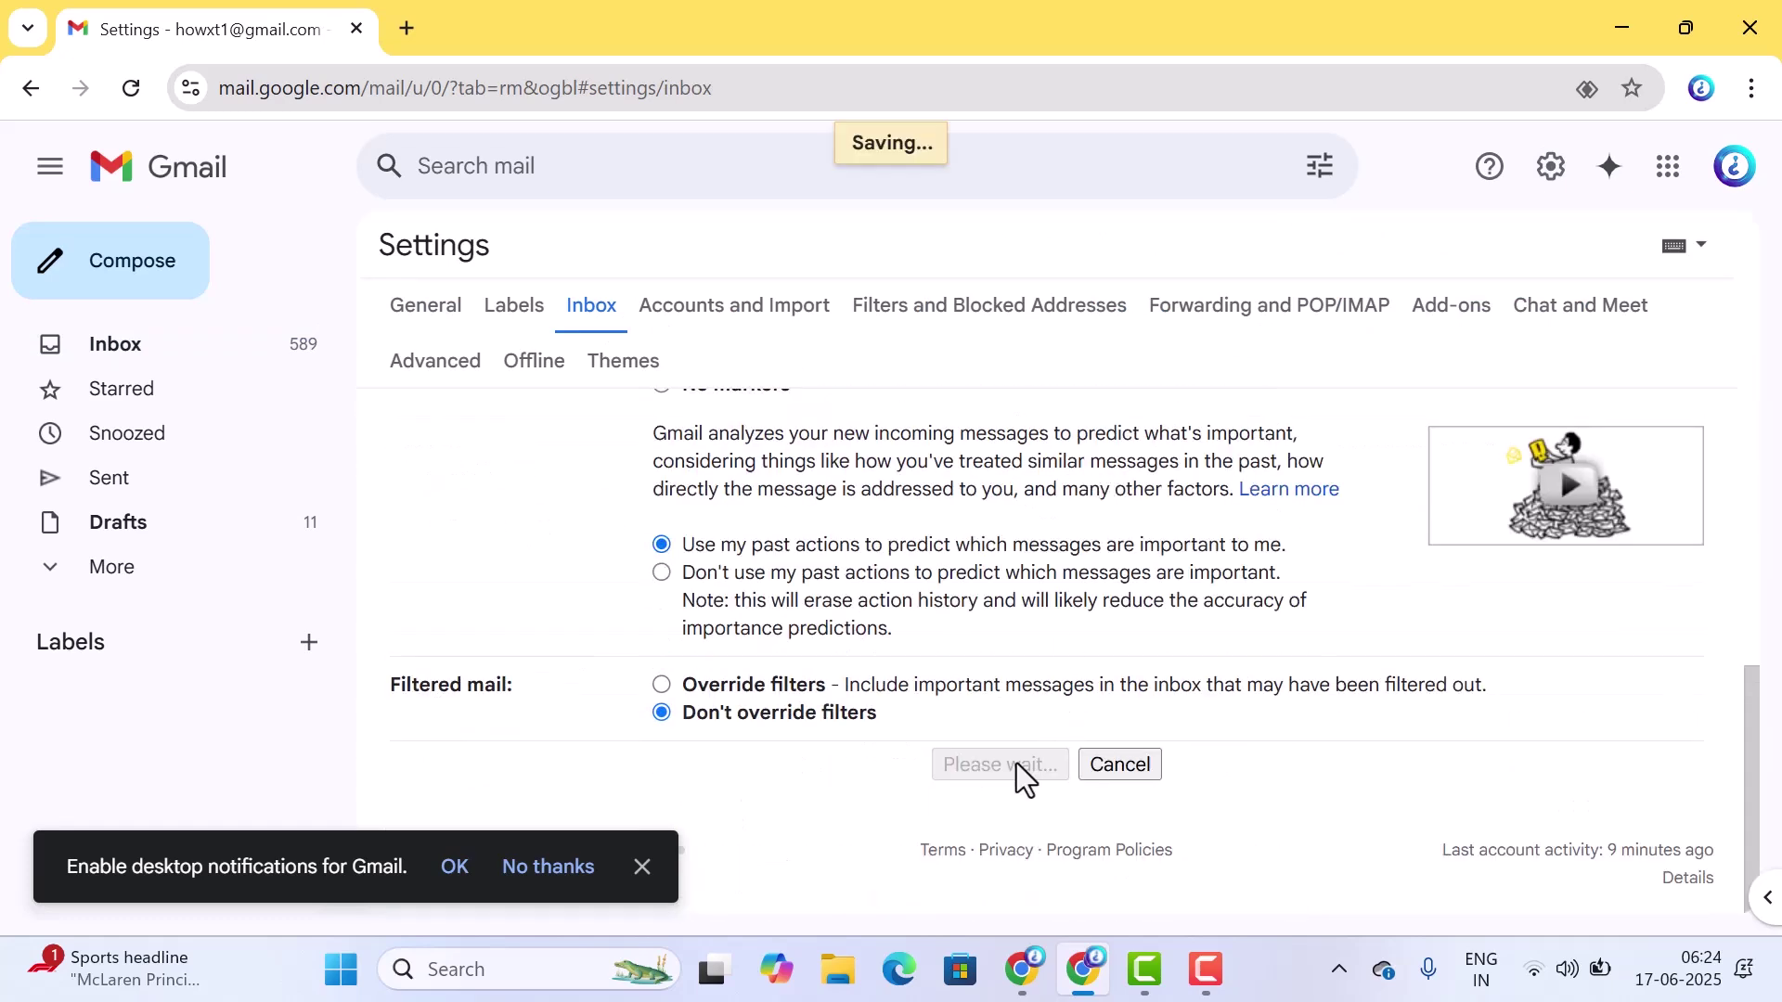